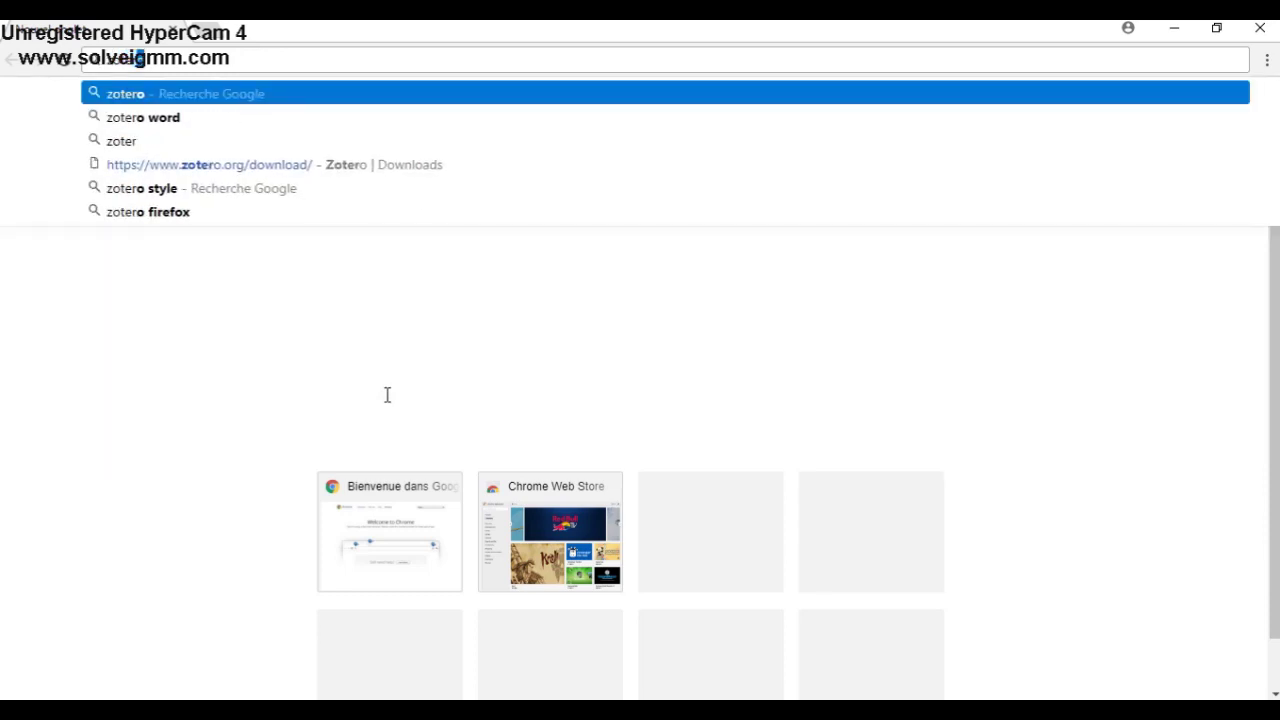
Search Google for zotero and open the downloads page of the official Zotero website.
{"action": "type", "text": "o"}
{"action": "key", "text": "Return"}
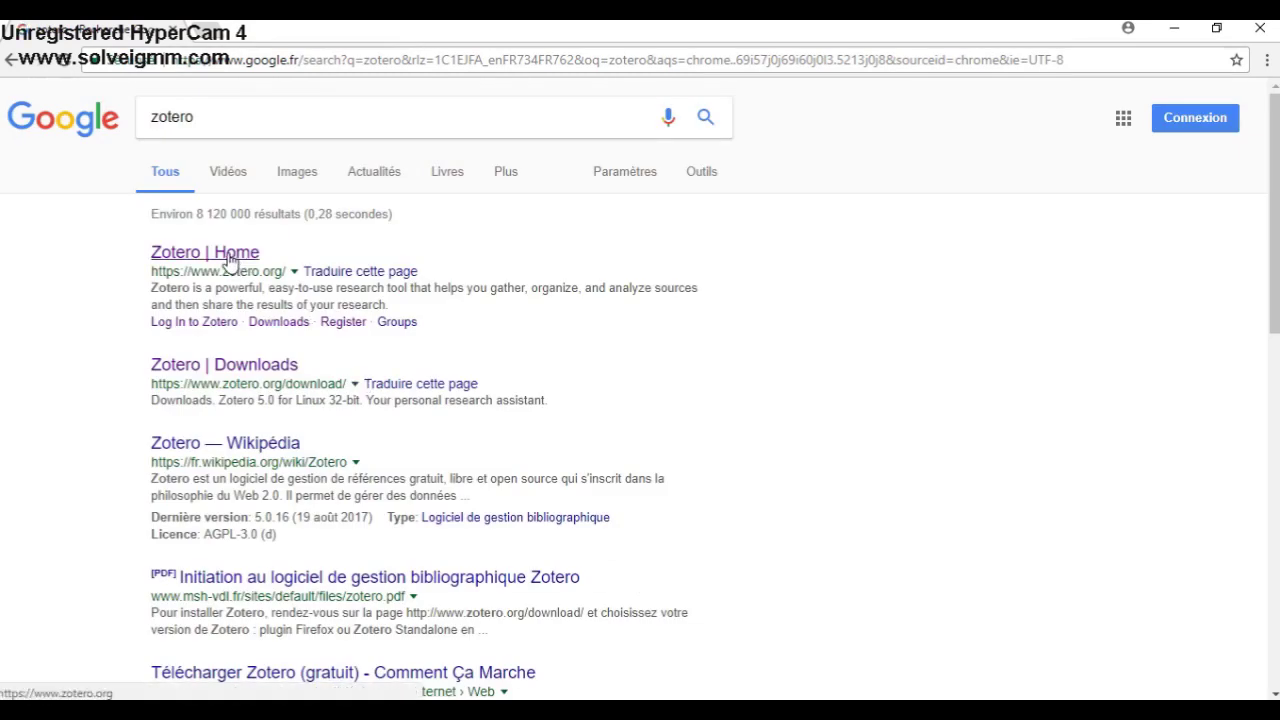
{"action": "left_click", "coordinate": [229, 258]}
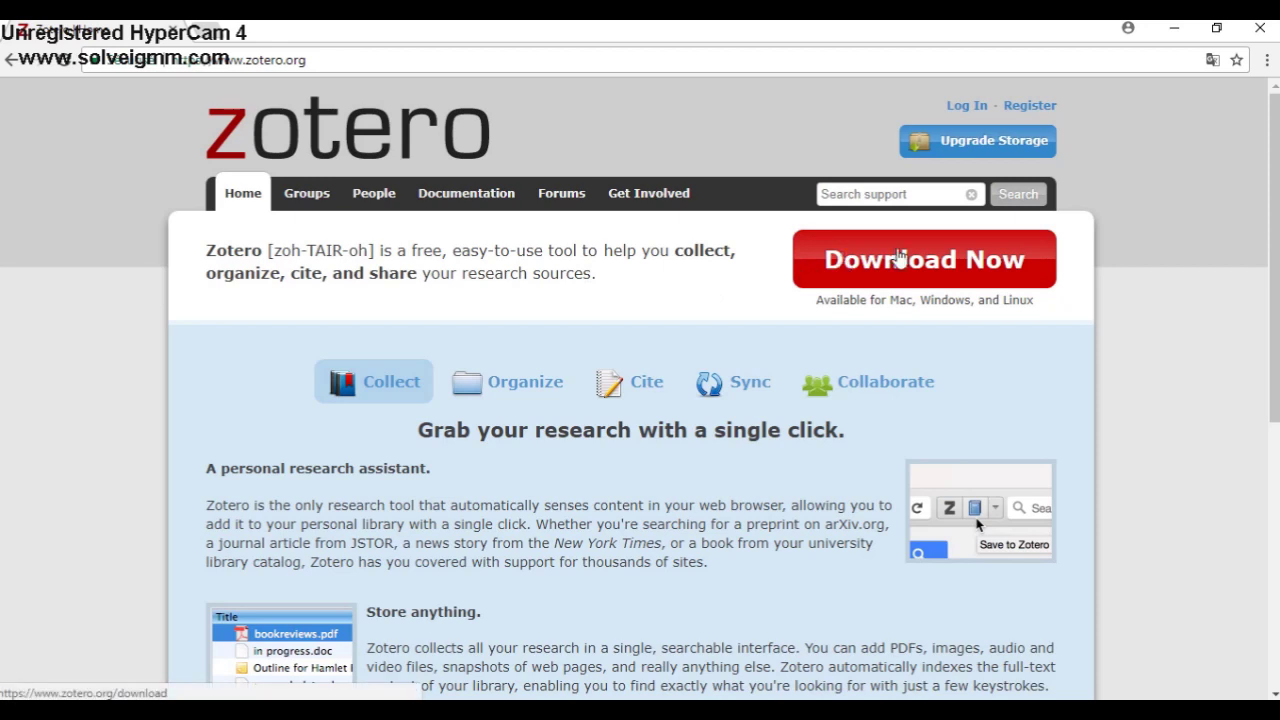
{"action": "left_click", "coordinate": [899, 258]}
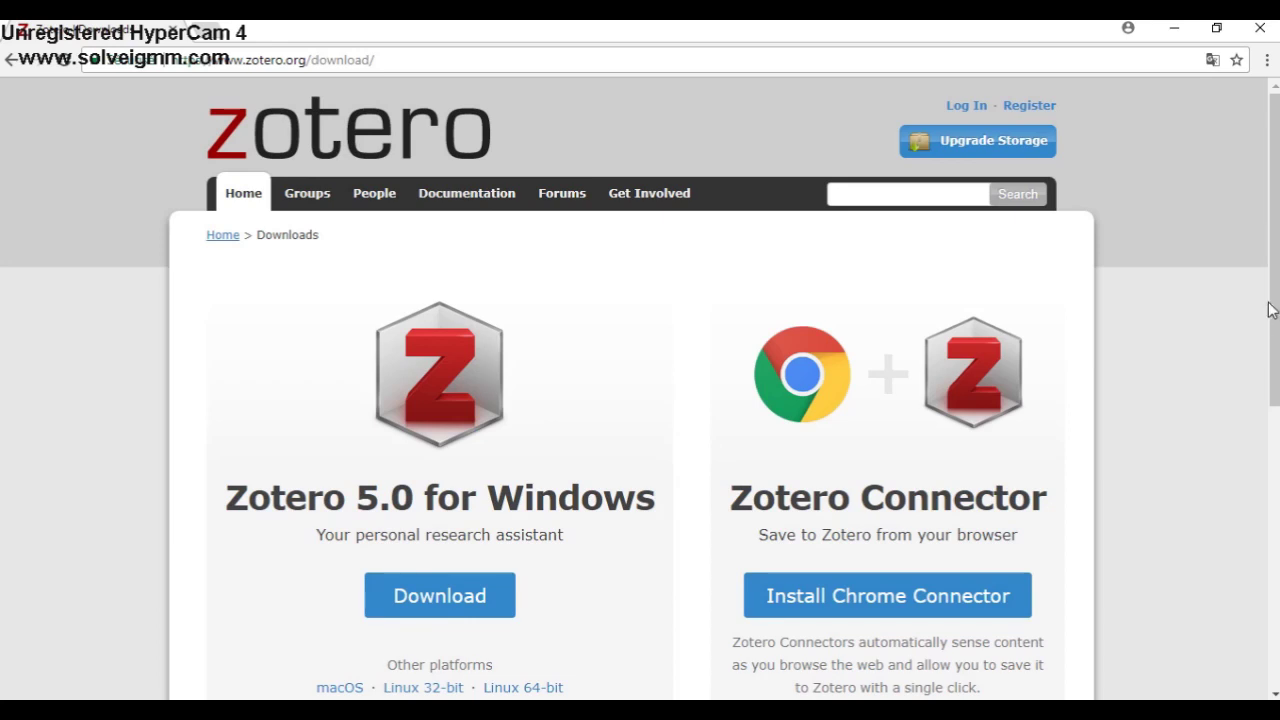
Download the Zotero 5.0 for Windows installer and launch the downloaded setup file.
{"action": "left_click_drag", "start_coordinate": [1274, 302], "coordinate": [1274, 392]}
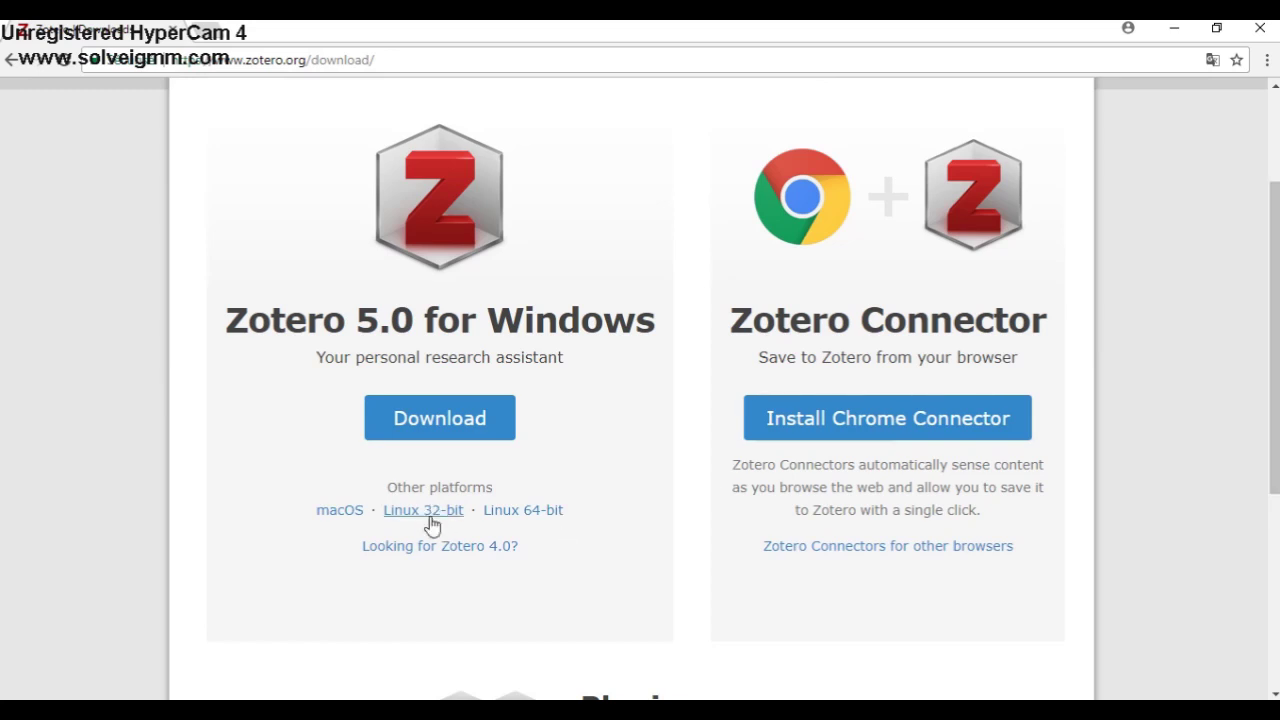
{"action": "left_click", "coordinate": [421, 420]}
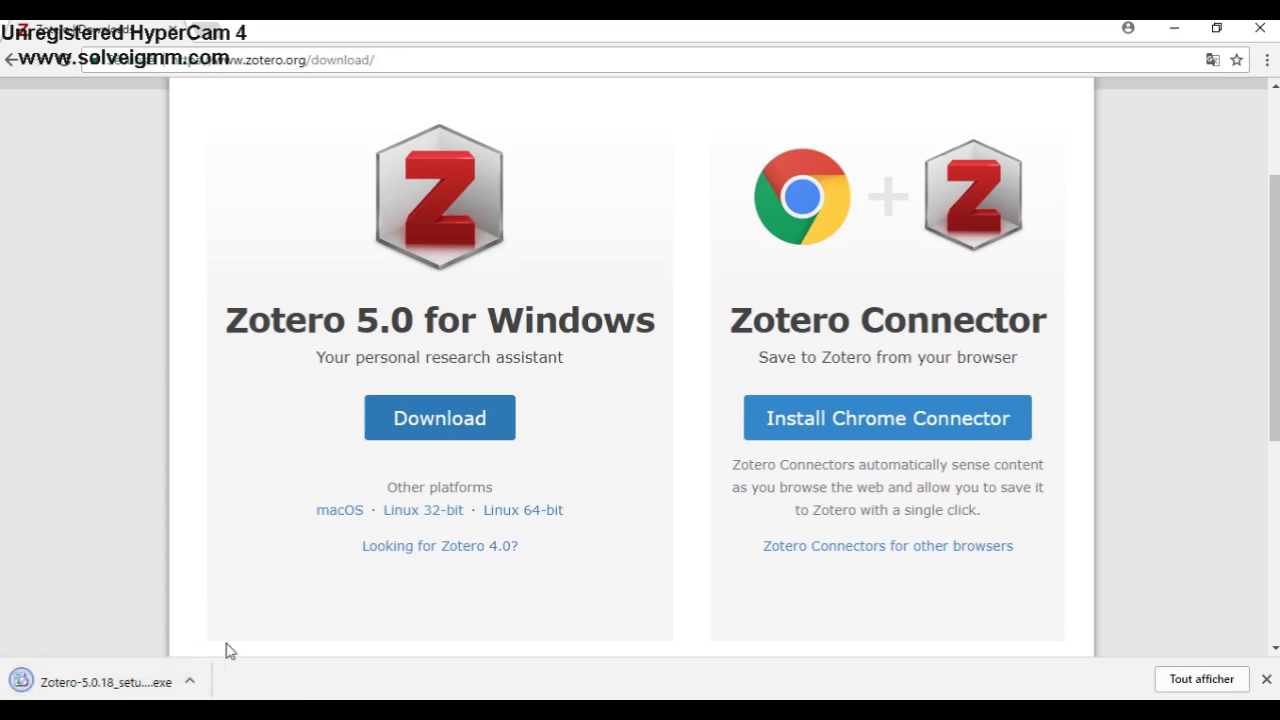
{"action": "left_click", "coordinate": [190, 692]}
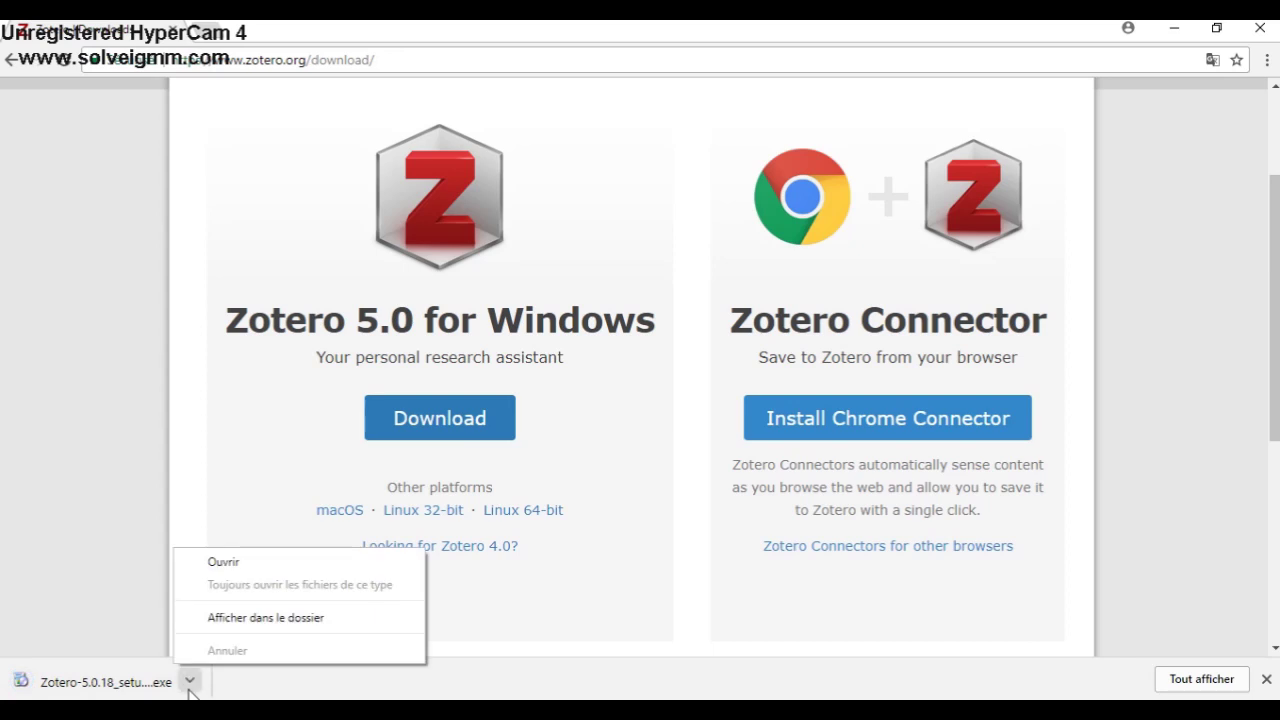
{"action": "left_click", "coordinate": [225, 564]}
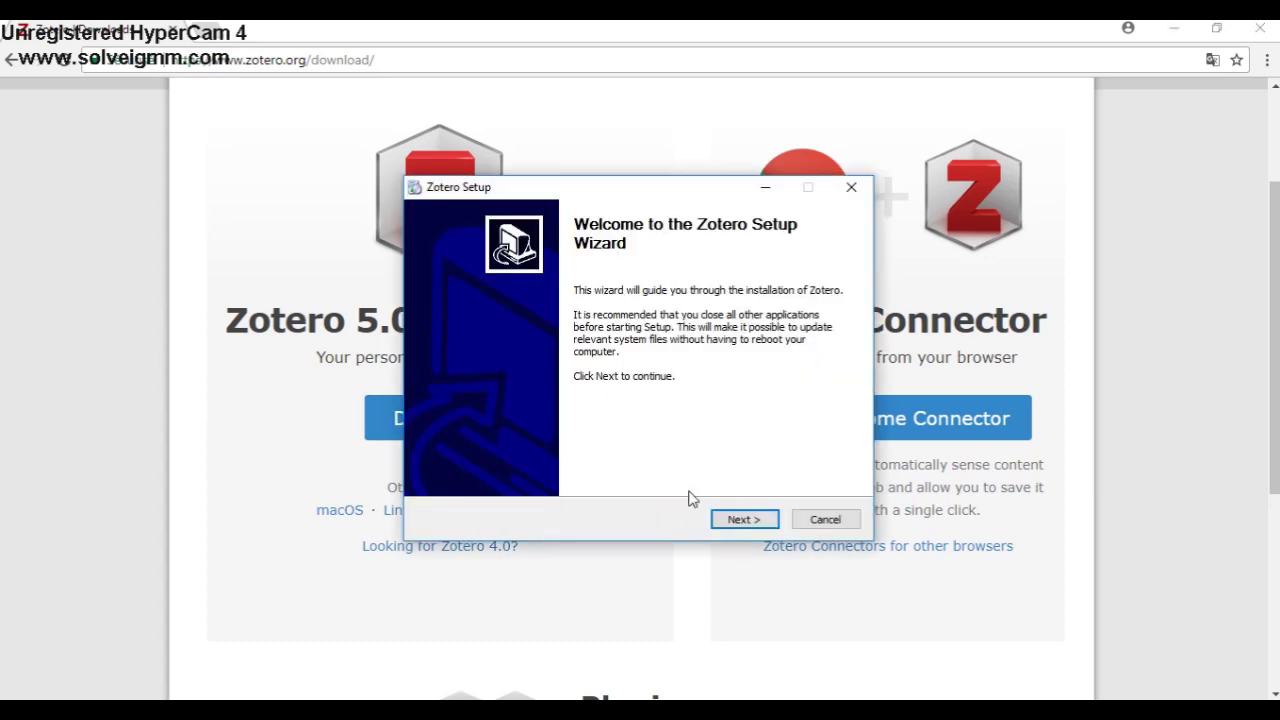
Install Zotero with the Standard setup type in the default folder and finish with Launch Zotero now enabled.
{"action": "left_click", "coordinate": [730, 522]}
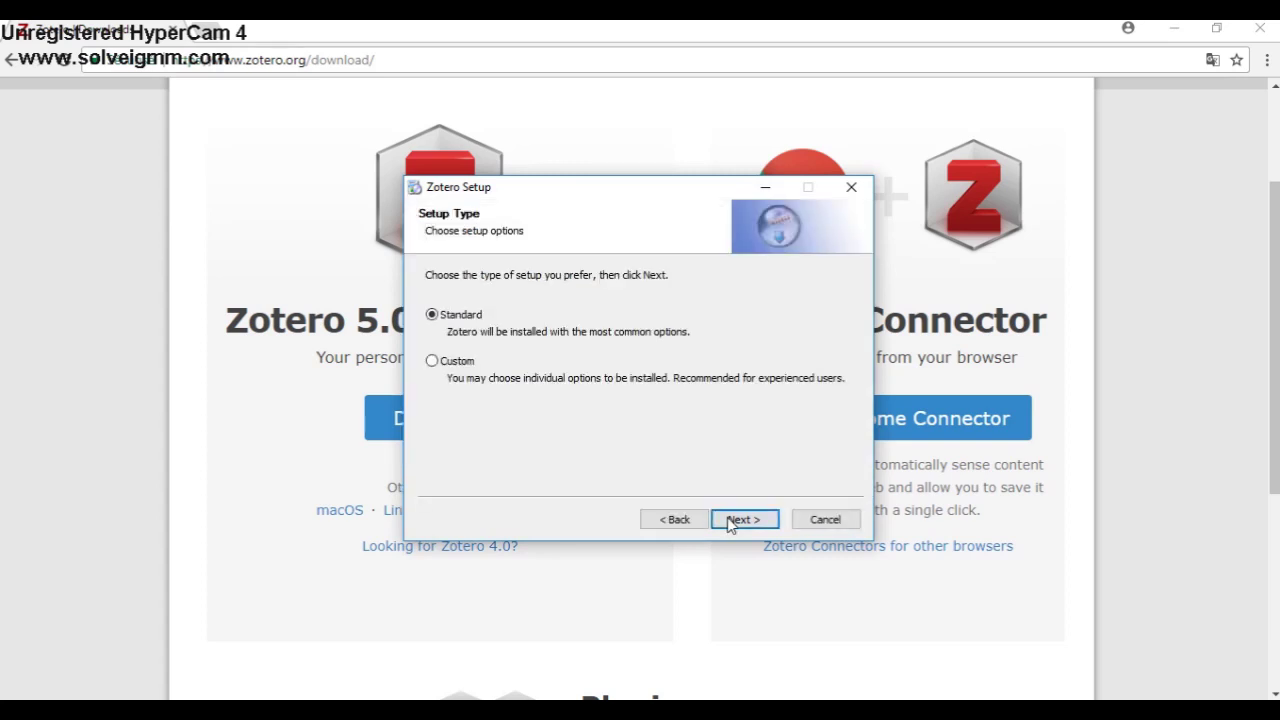
{"action": "left_click", "coordinate": [730, 522]}
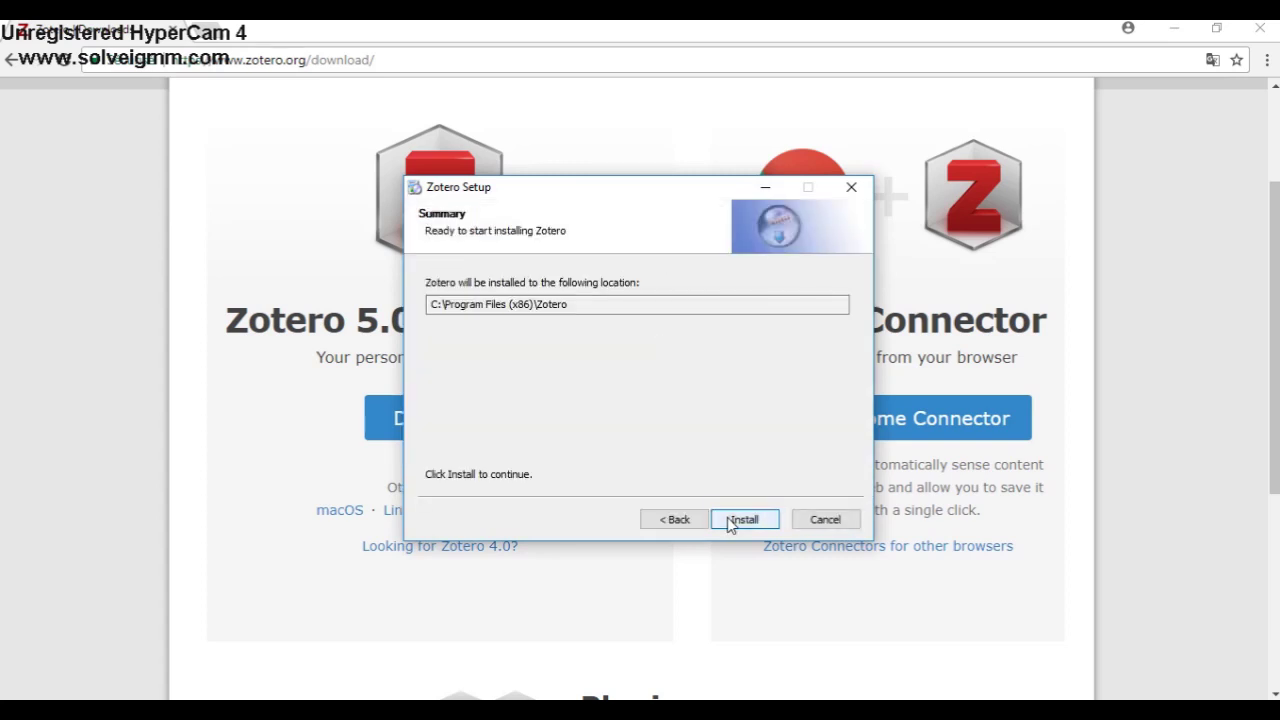
{"action": "left_click", "coordinate": [728, 521]}
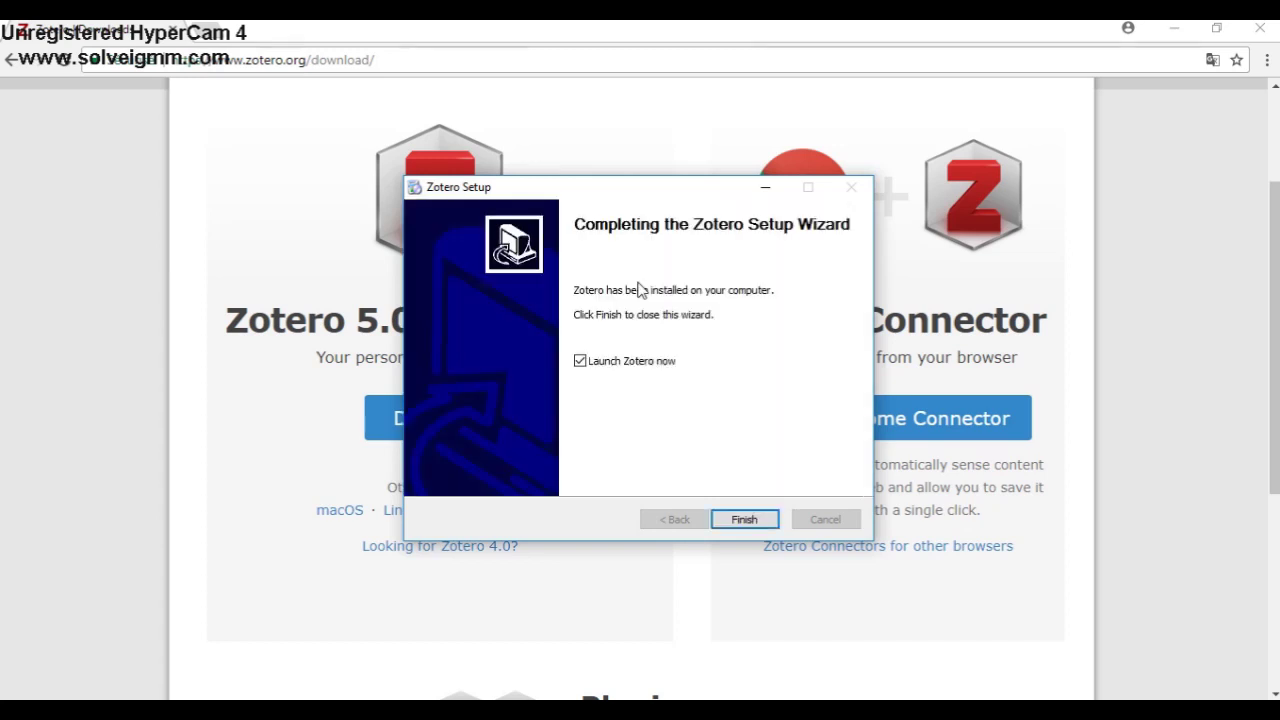
{"action": "left_click", "coordinate": [736, 521]}
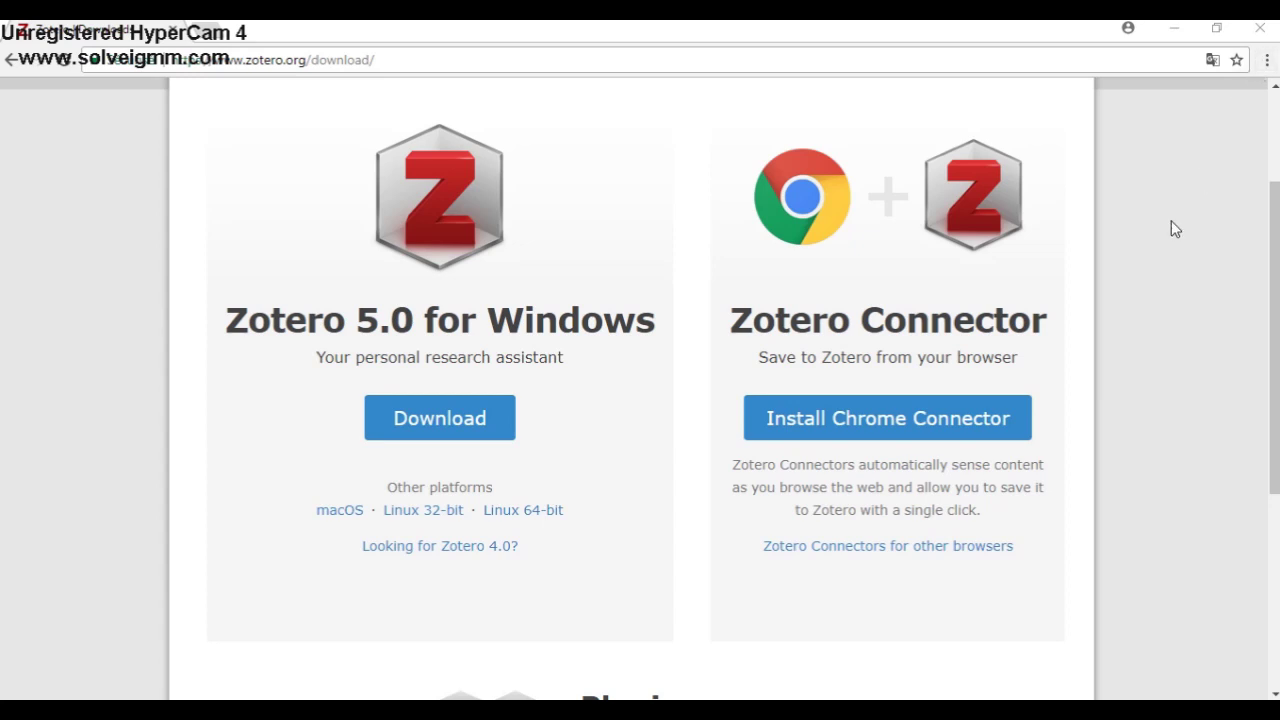
Add the Zotero Connector extension to Chrome from the Zotero downloads page.
{"action": "left_click", "coordinate": [884, 422]}
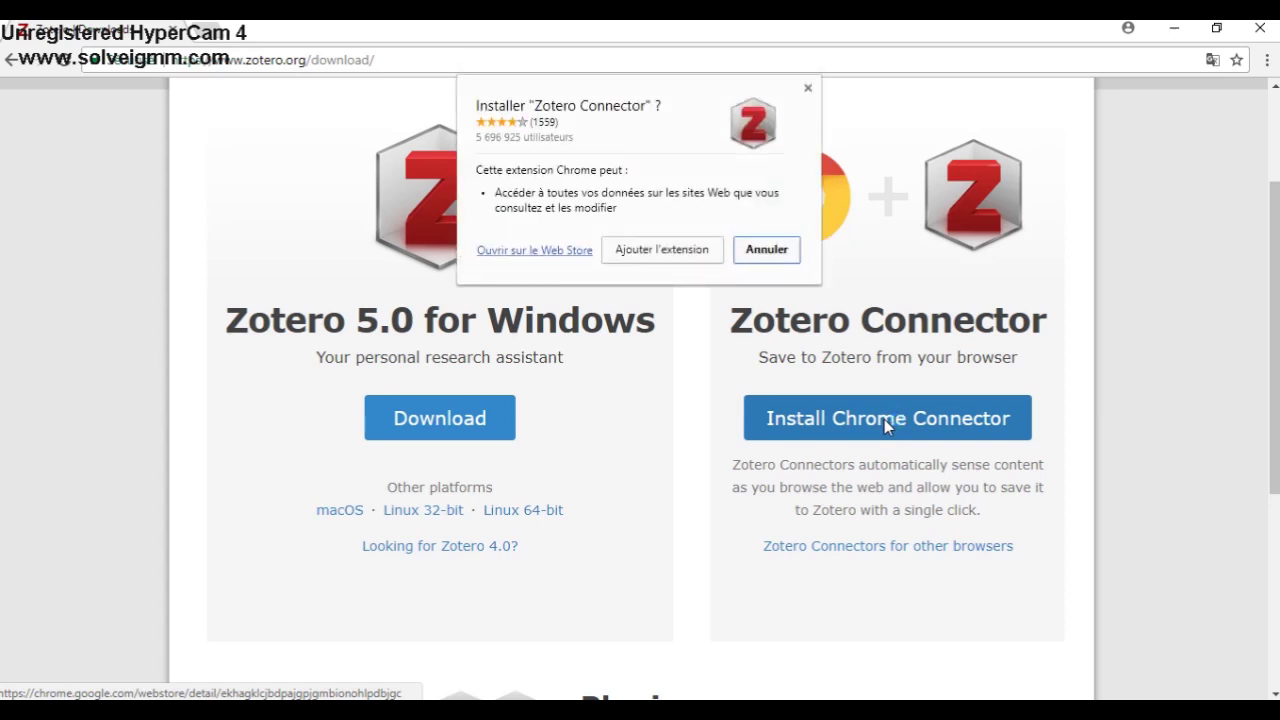
{"action": "left_click", "coordinate": [662, 250]}
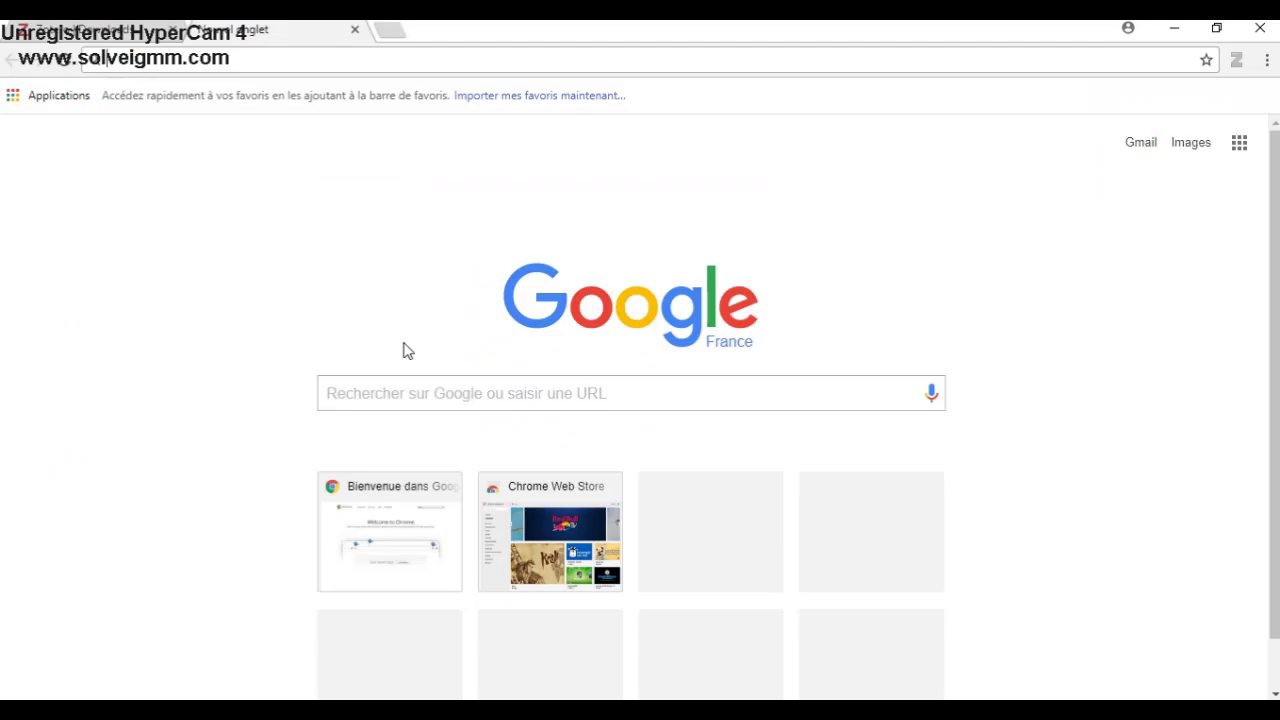
Search Google for bu lorraine, dismiss the location request and open the library's Ressources en ligne page.
{"action": "left_click", "coordinate": [373, 392]}
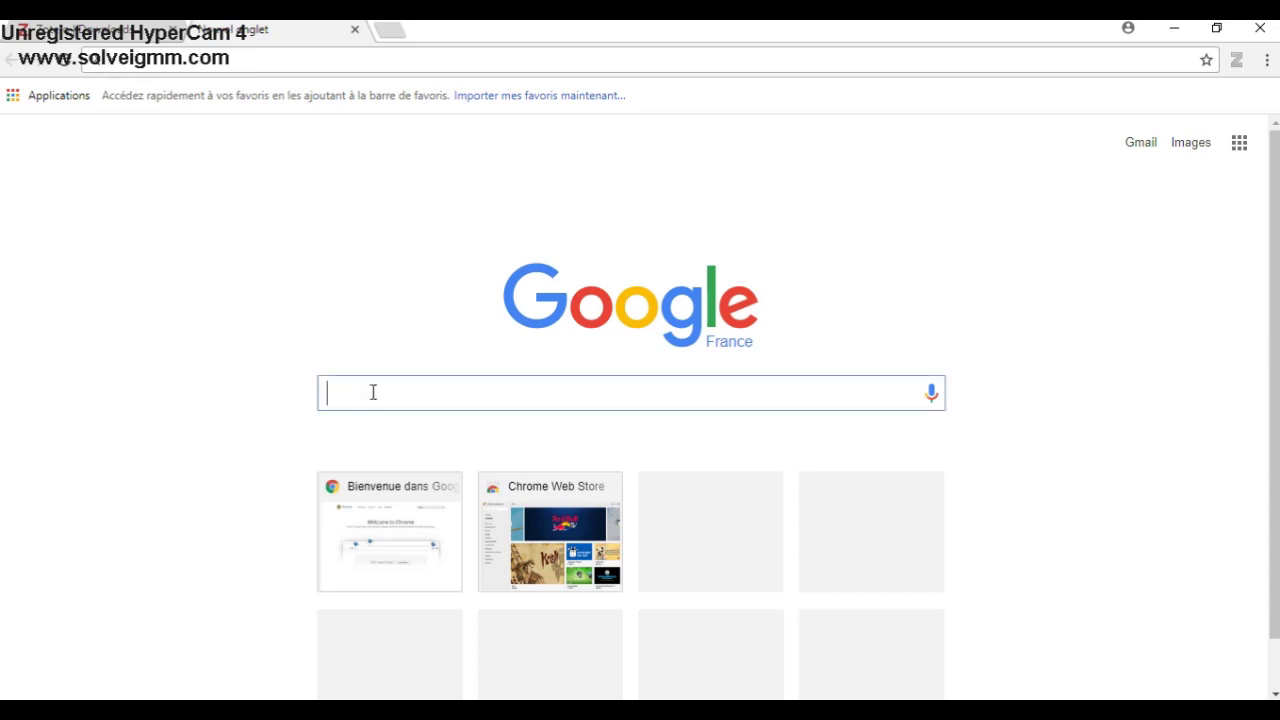
{"action": "type", "text": "bu "}
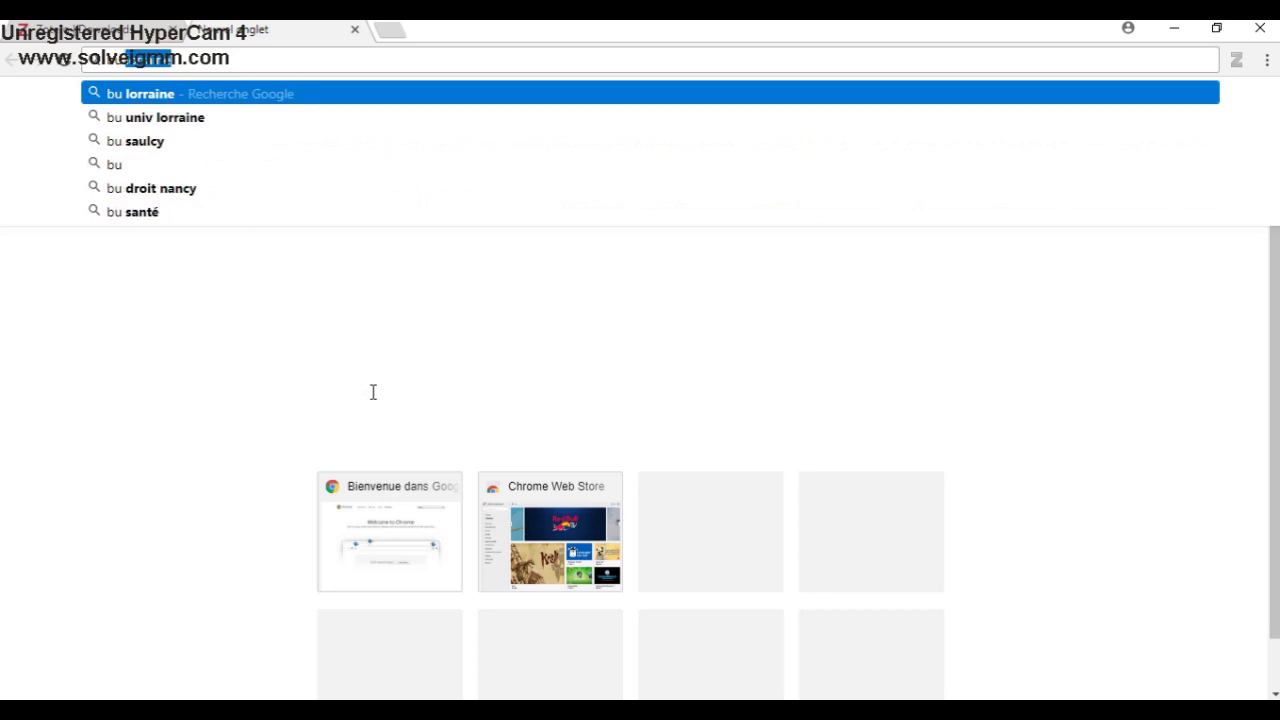
{"action": "type", "text": "lai"}
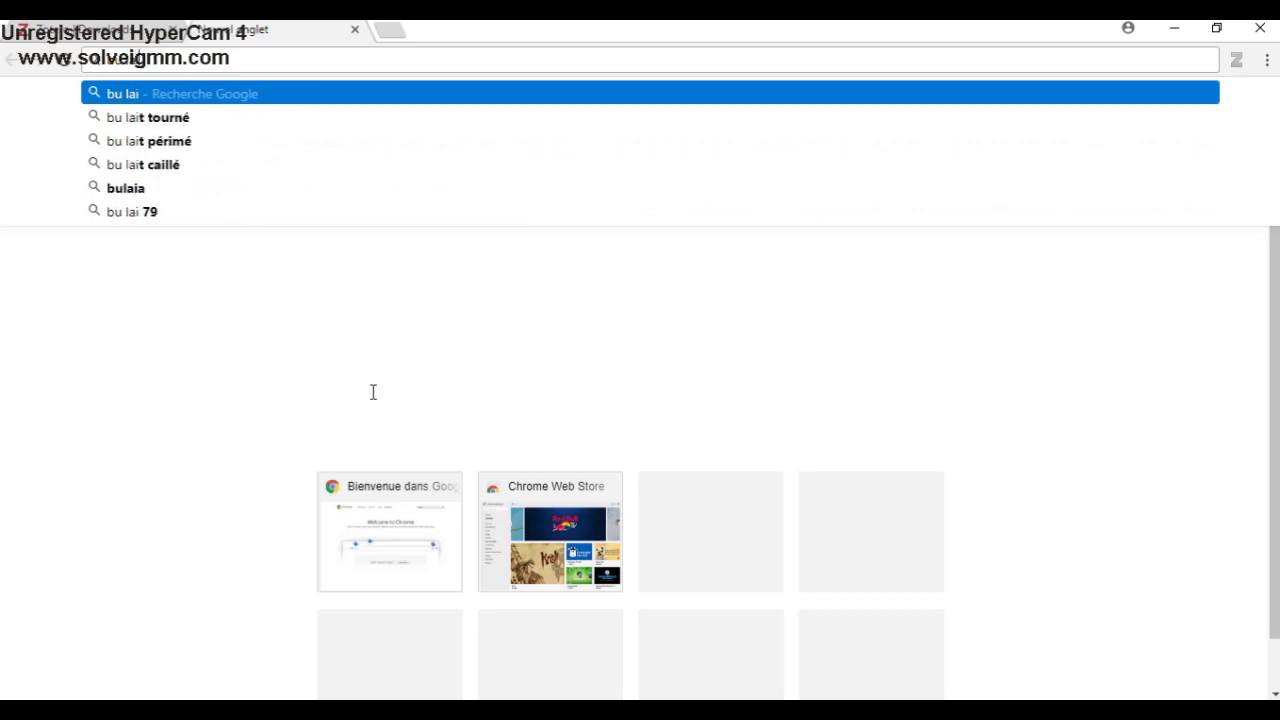
{"action": "key", "text": "BackSpace"}
{"action": "key", "text": "BackSpace"}
{"action": "type", "text": "orra"}
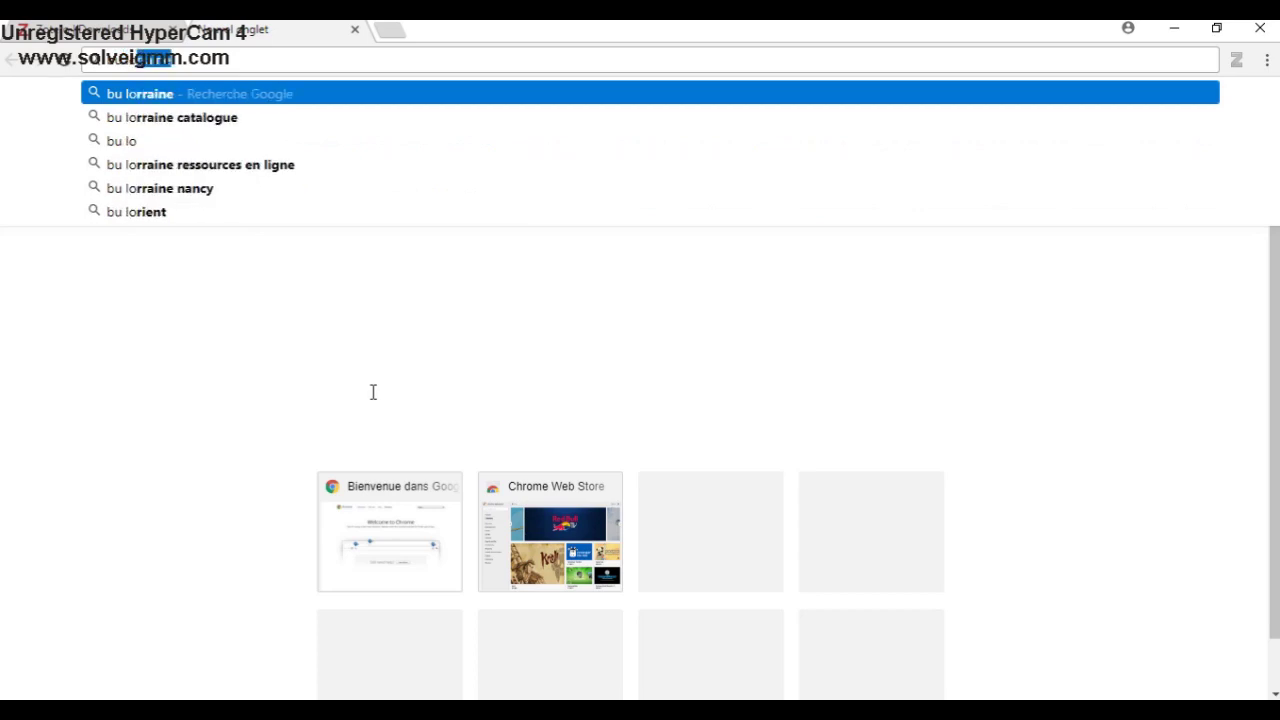
{"action": "type", "text": "ine"}
{"action": "key", "text": "Return"}
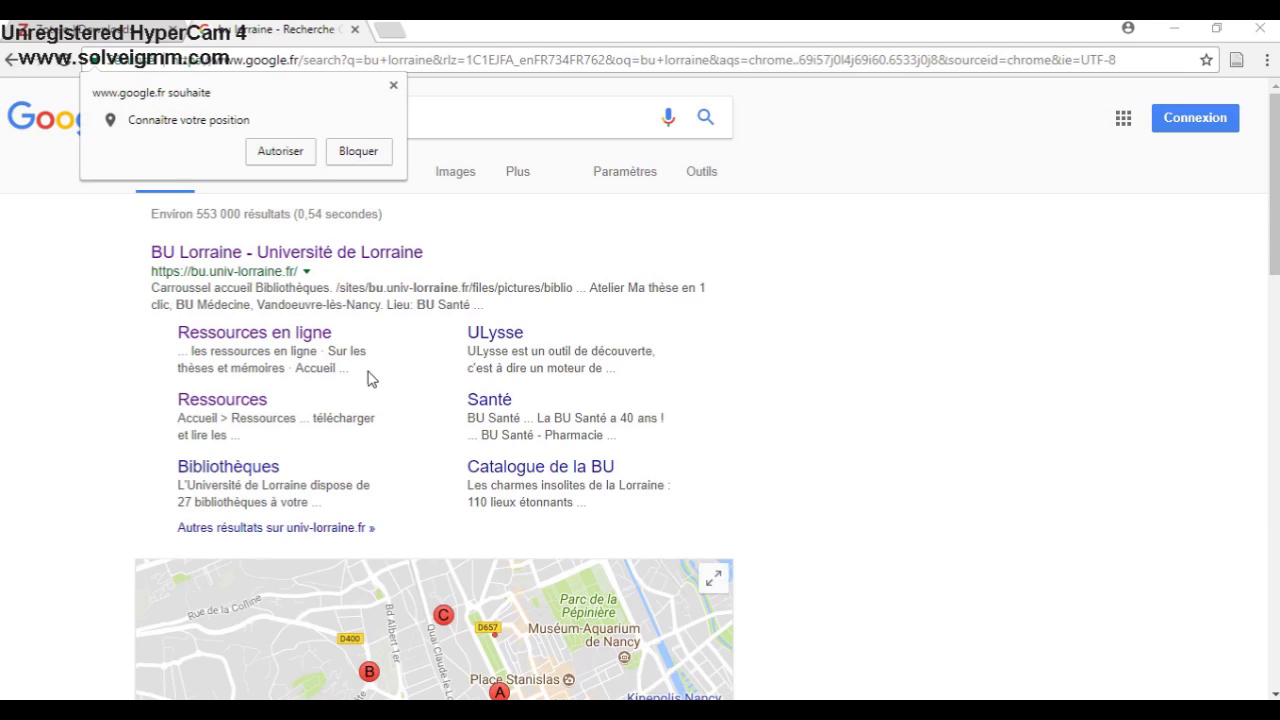
{"action": "left_click", "coordinate": [393, 85]}
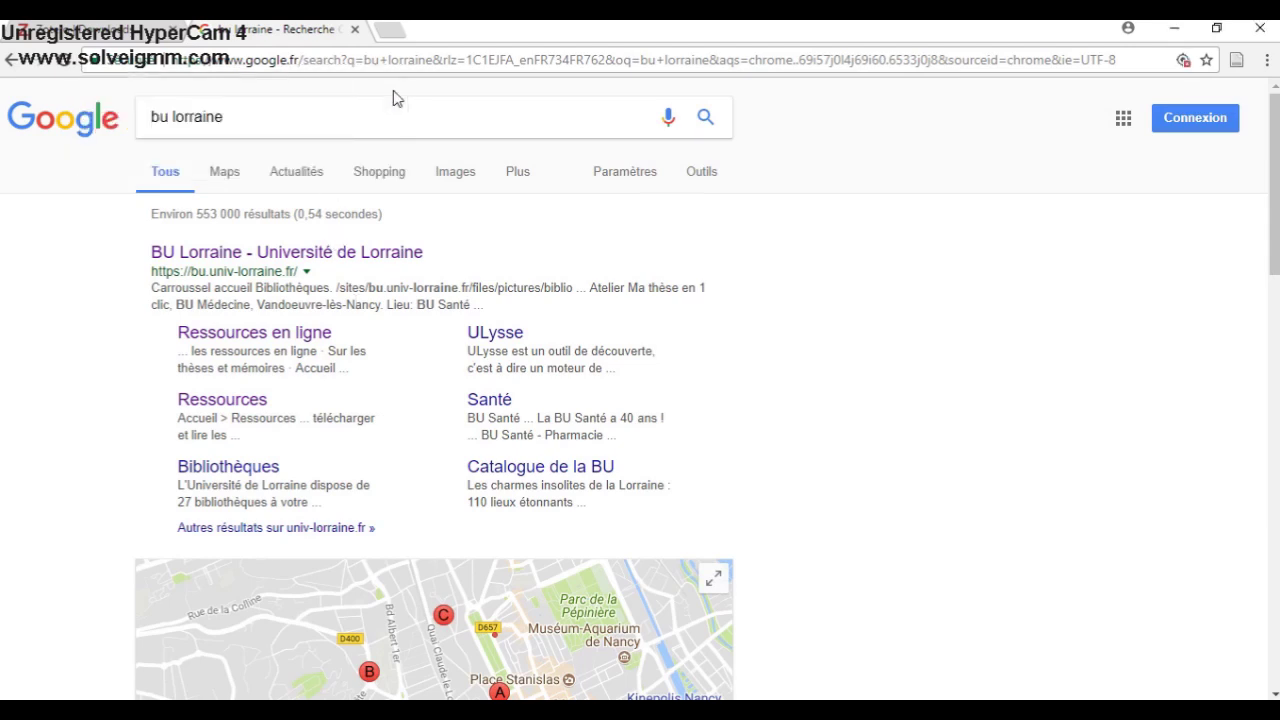
{"action": "left_click", "coordinate": [308, 340]}
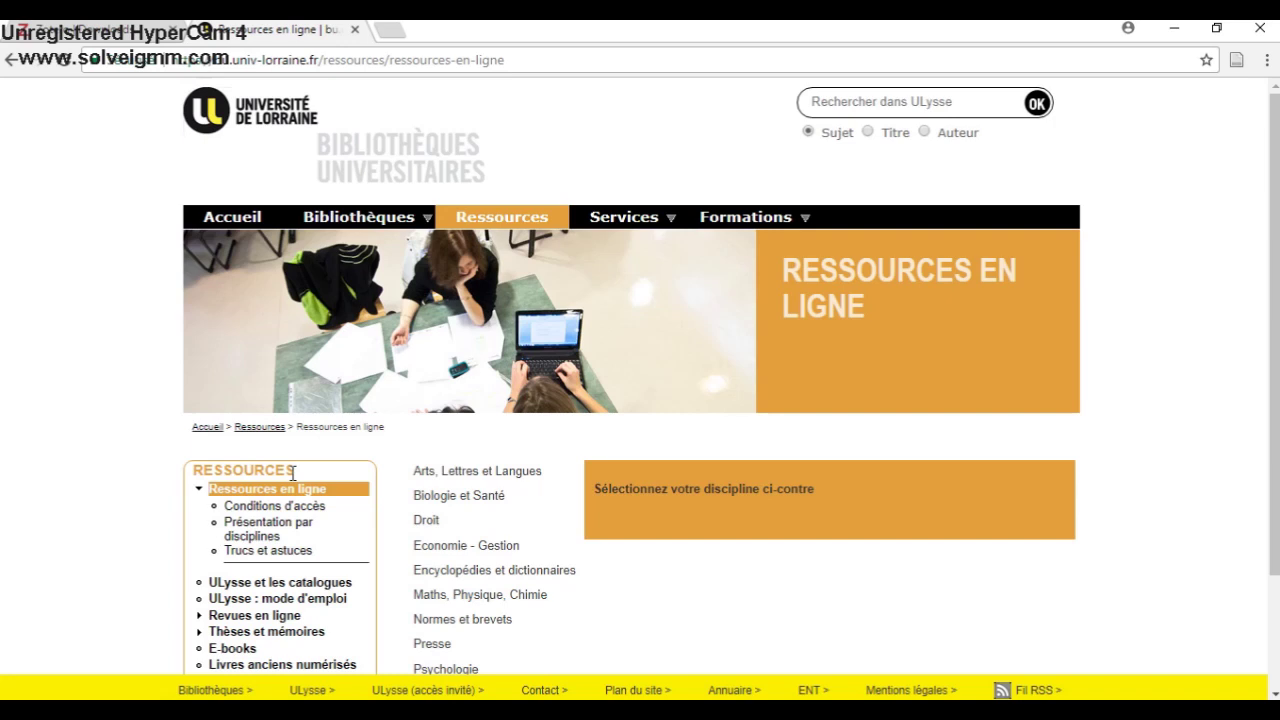
Open the PubMed (Medline) database from the Biologie et Santé resources of the university library.
{"action": "left_click", "coordinate": [430, 502]}
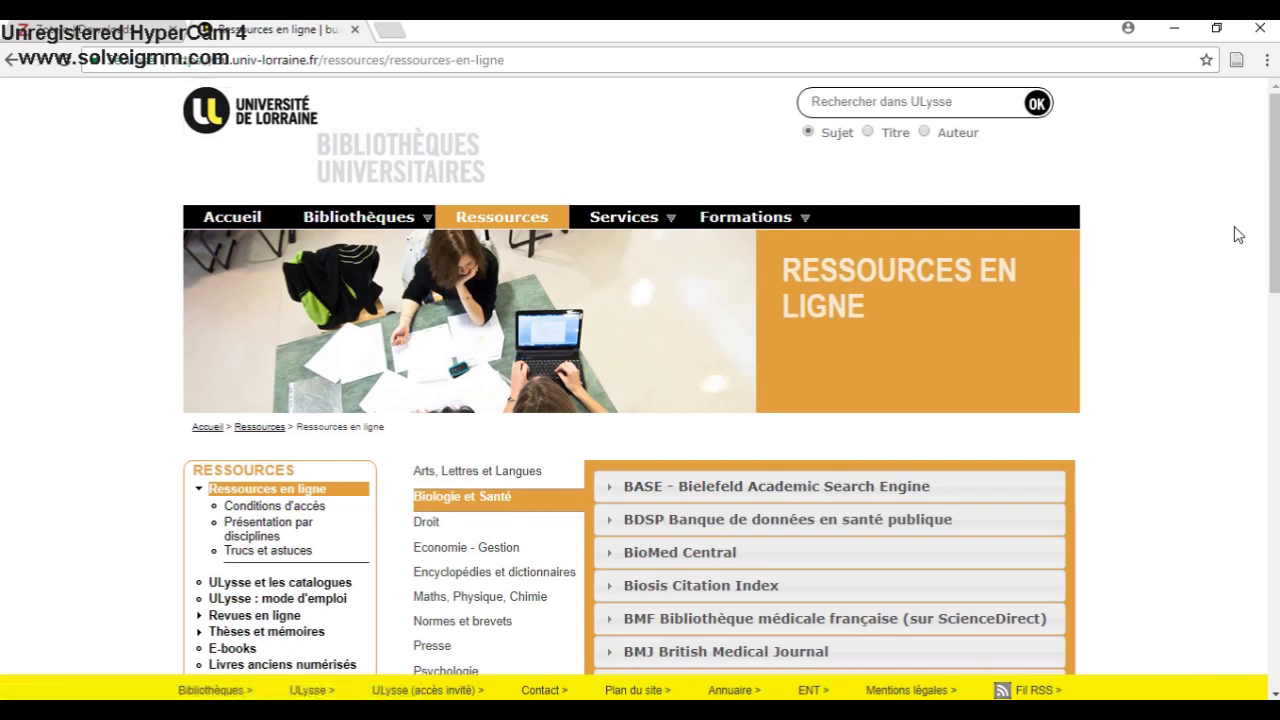
{"action": "left_click_drag", "start_coordinate": [1275, 218], "coordinate": [1276, 533]}
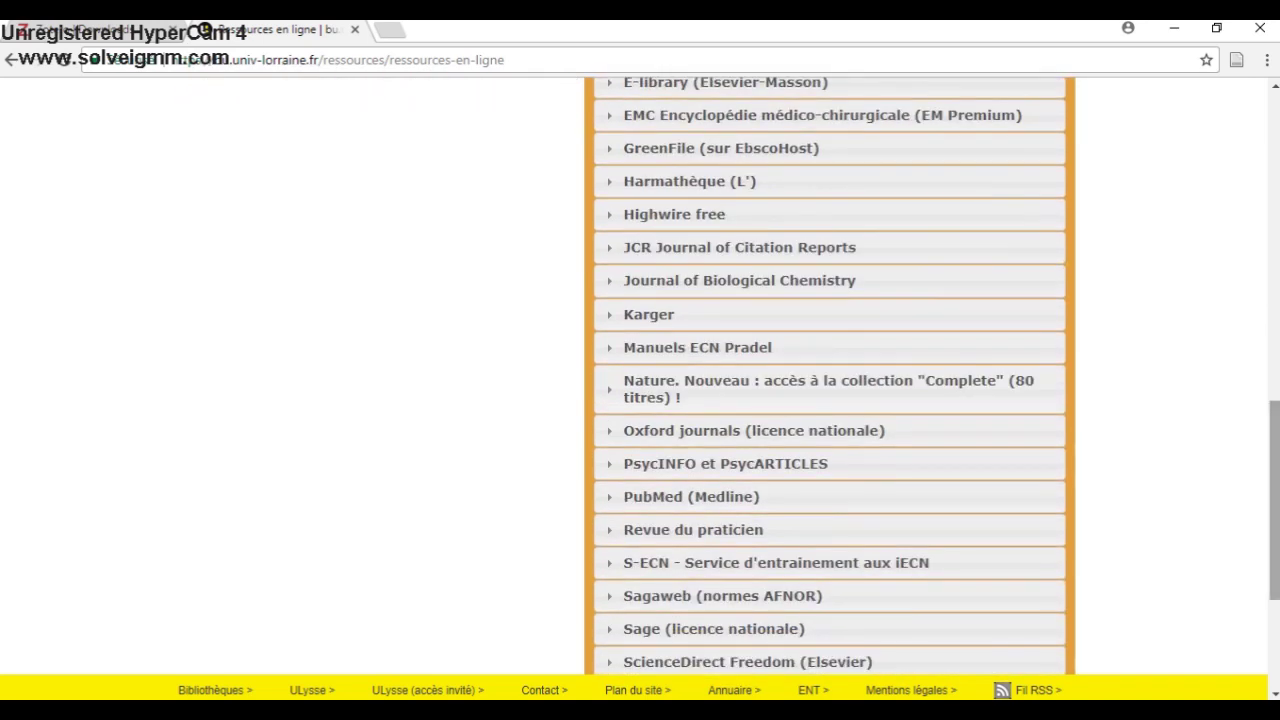
{"action": "left_click", "coordinate": [725, 500]}
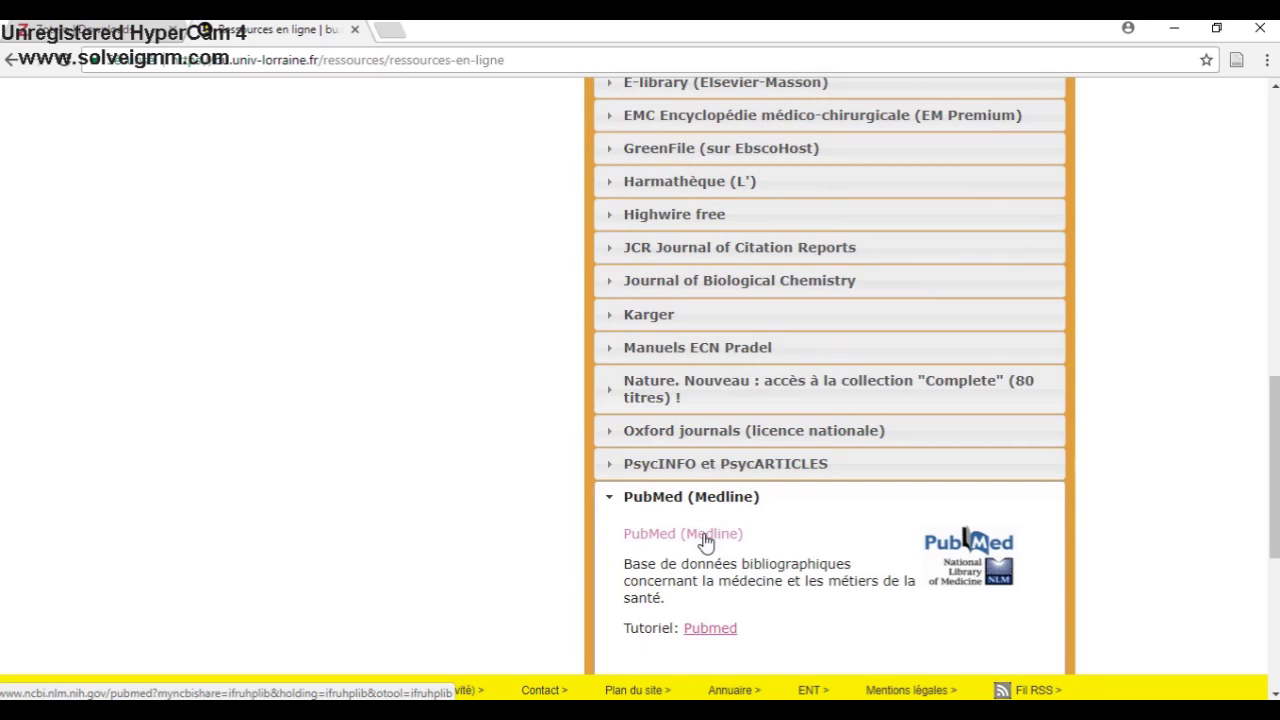
{"action": "left_click", "coordinate": [705, 537]}
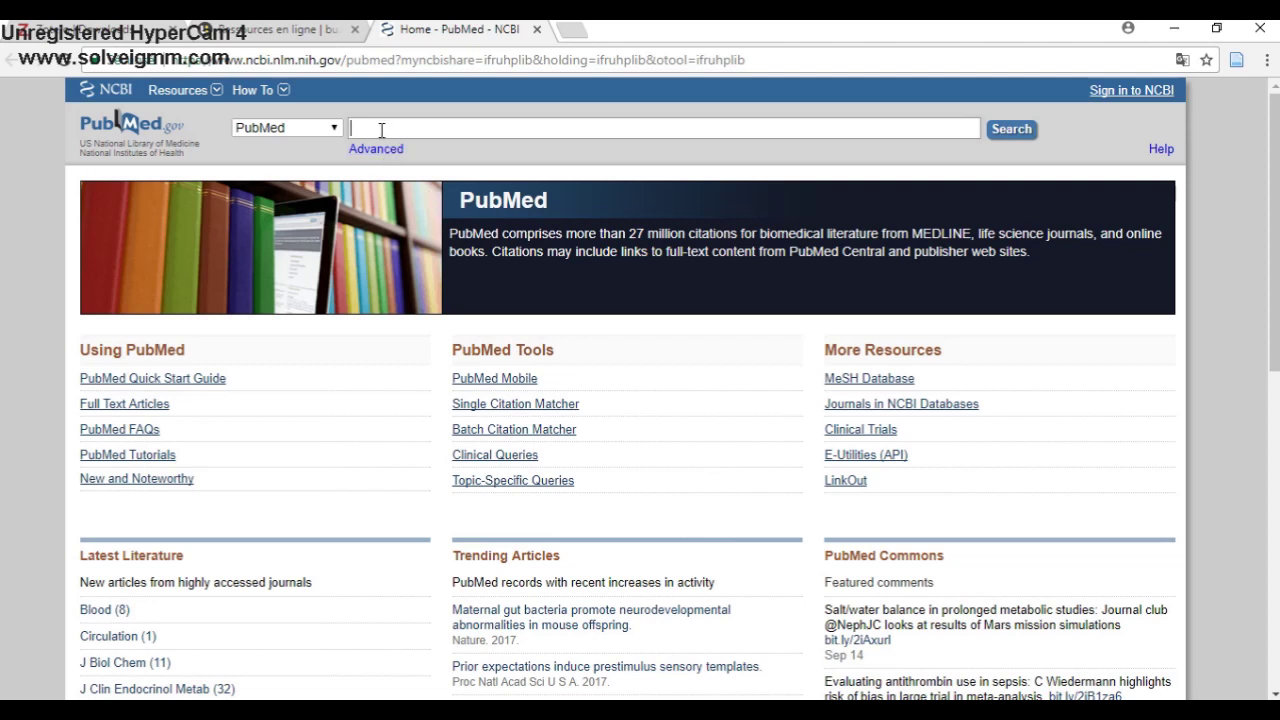
Search PubMed for obesity and save the result "Obesity and Cardiometabolic Defects in Heart Failure Pathology" to the Zotero library.
{"action": "type", "text": "obesity"}
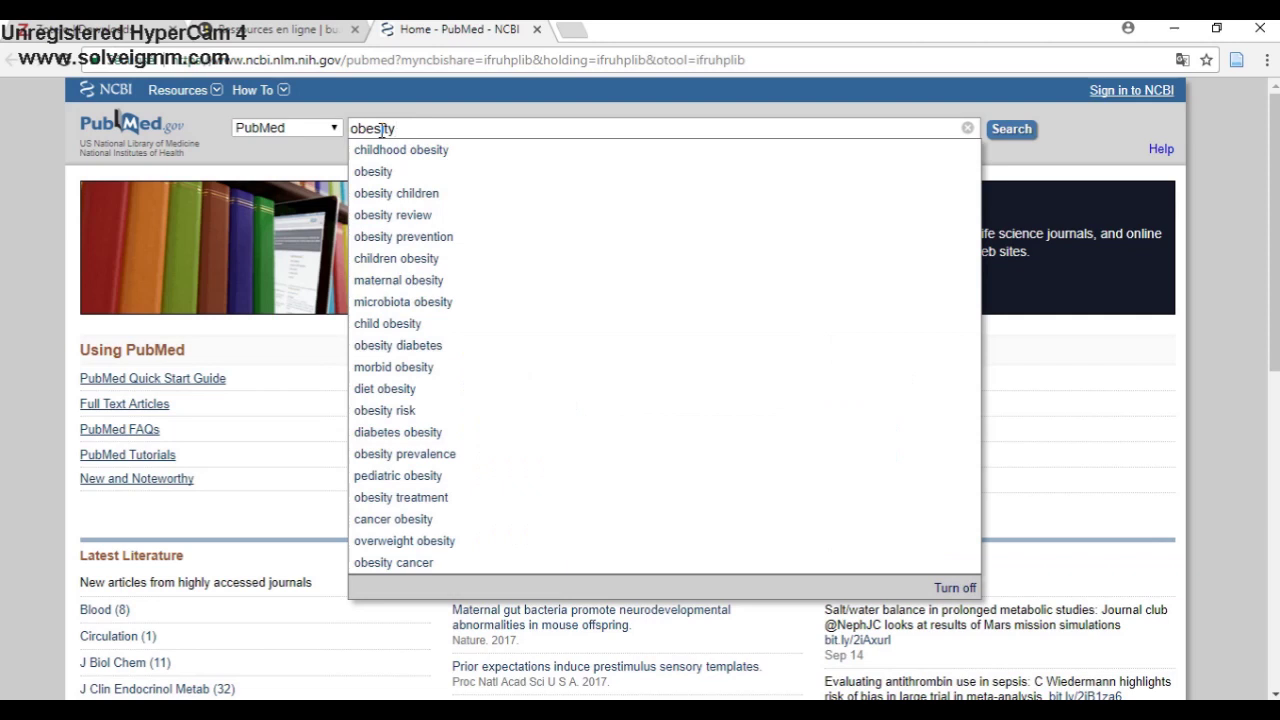
{"action": "key", "text": "Return"}
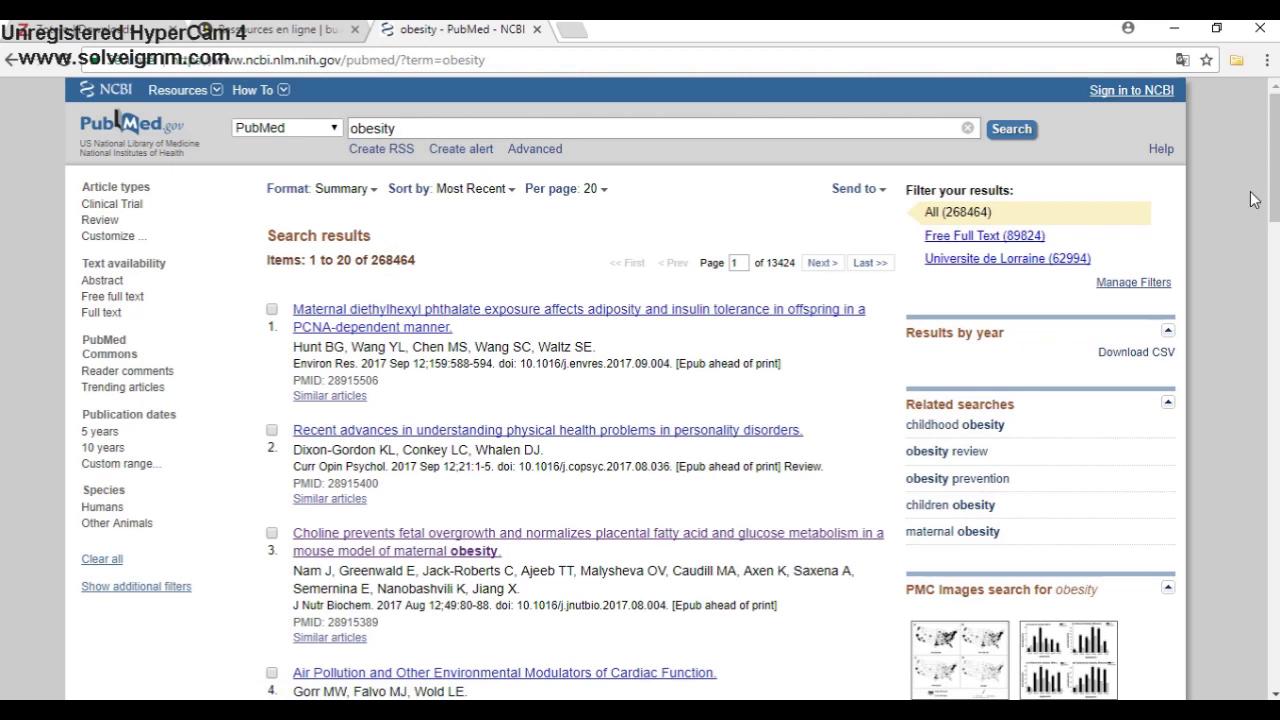
{"action": "left_click_drag", "start_coordinate": [1276, 176], "coordinate": [1277, 260]}
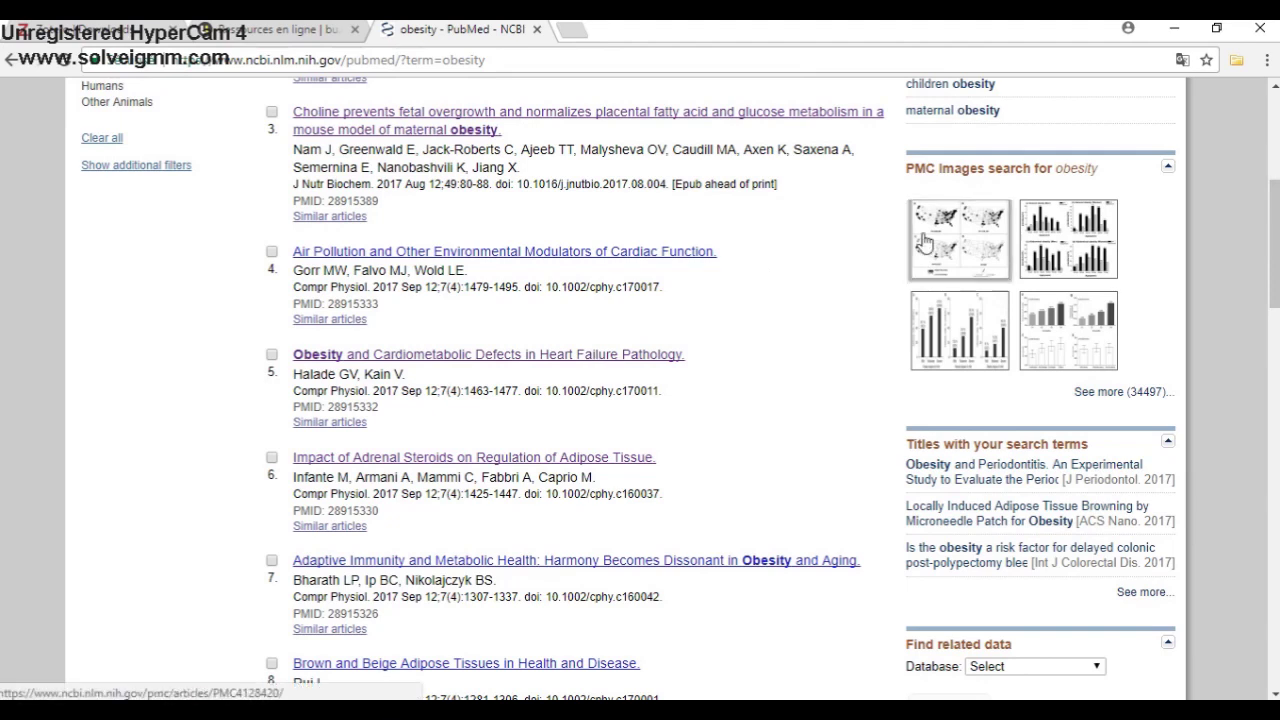
{"action": "left_click", "coordinate": [1240, 62]}
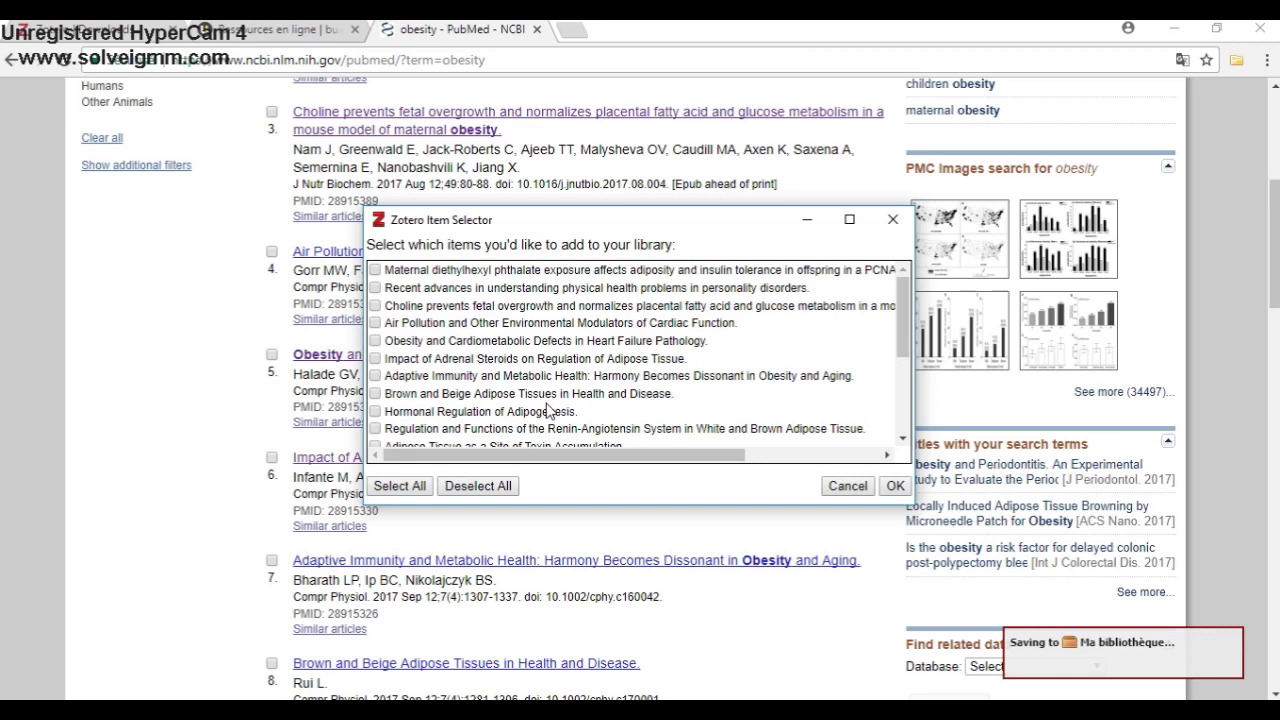
{"action": "left_click", "coordinate": [376, 341]}
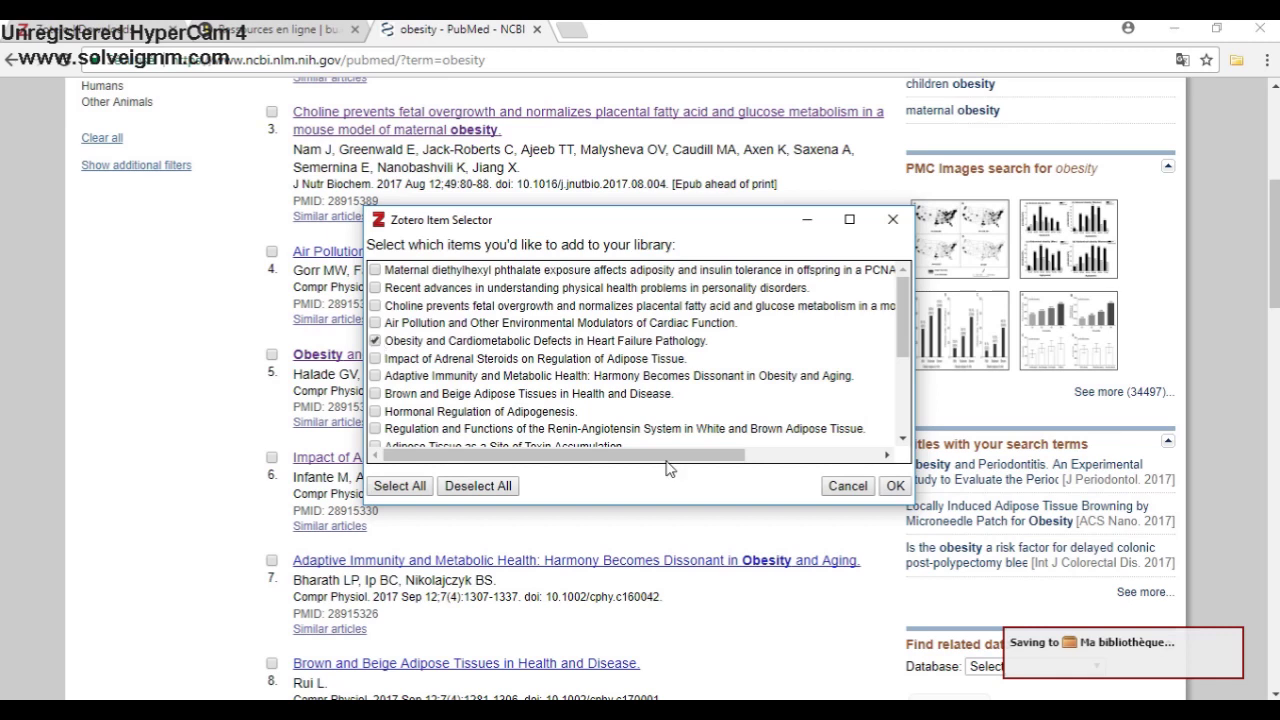
{"action": "left_click", "coordinate": [893, 489]}
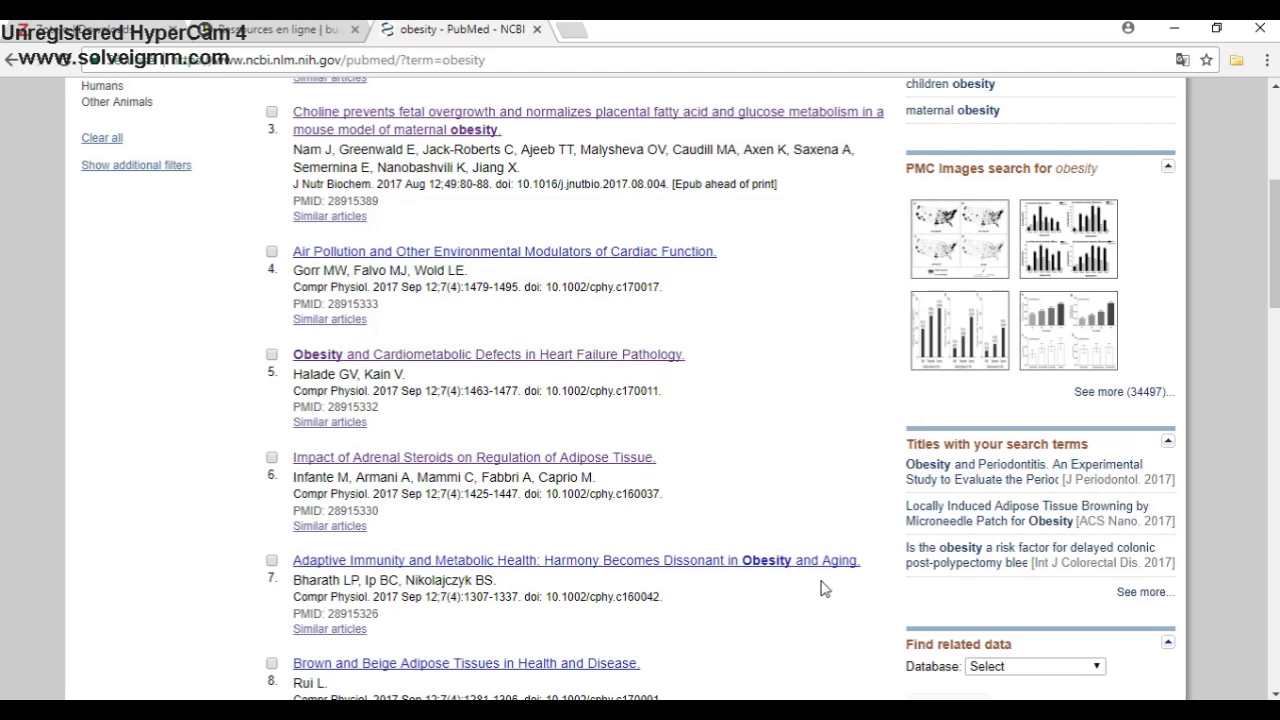
Open the article "Brown and Beige Adipose Tissues in Health and Disease" and save its reference to Zotero.
{"action": "left_click", "coordinate": [548, 665]}
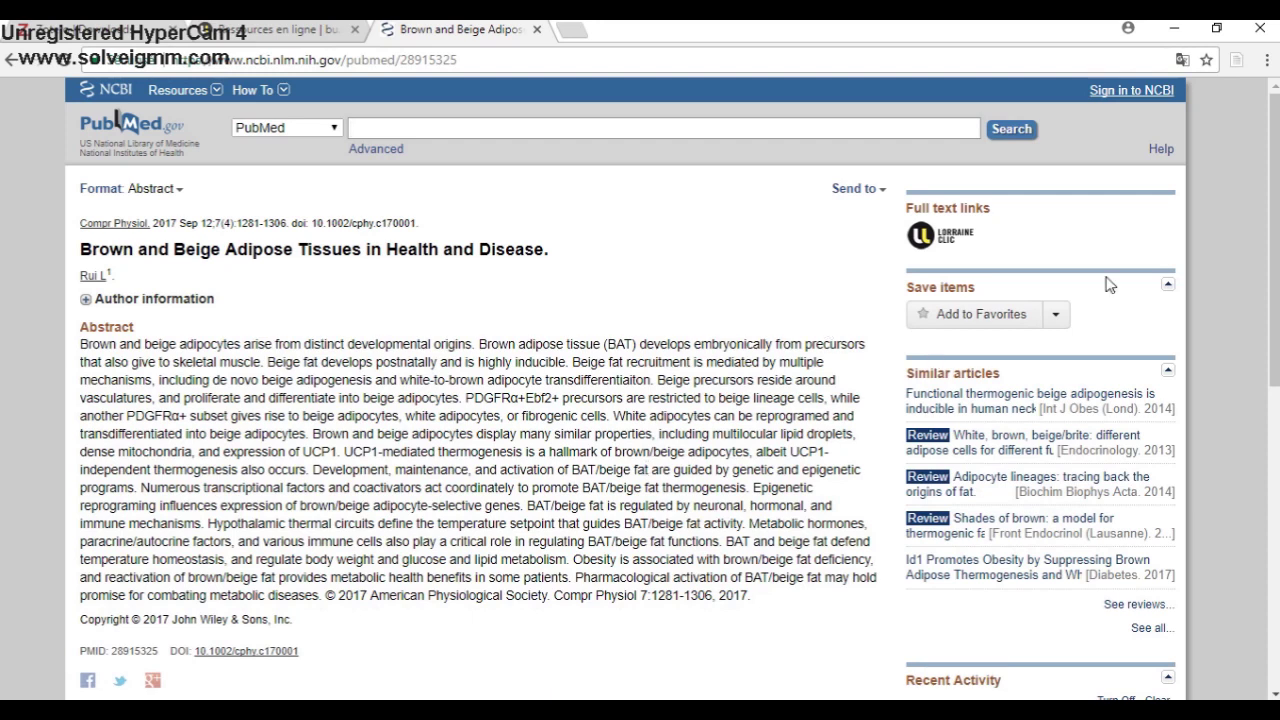
{"action": "left_click", "coordinate": [1238, 66]}
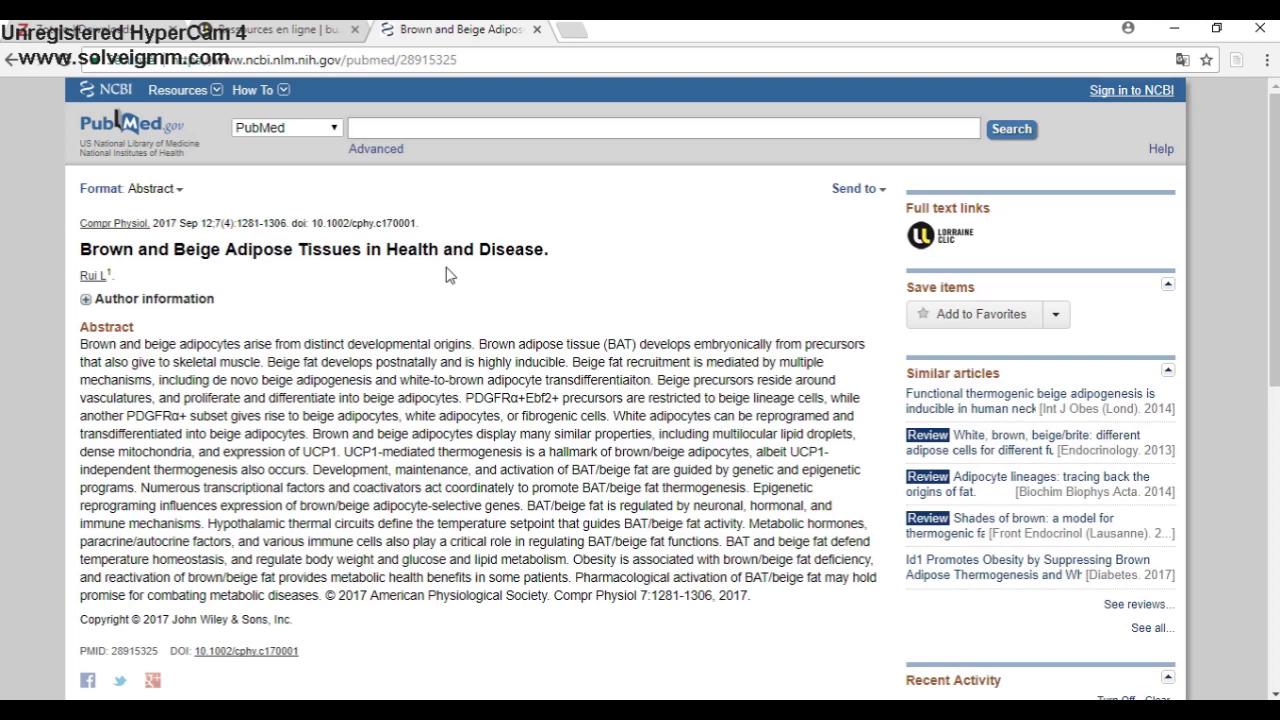
Return to the university library's Ressources en ligne page and open the Revue du praticien resource.
{"action": "left_click", "coordinate": [258, 37]}
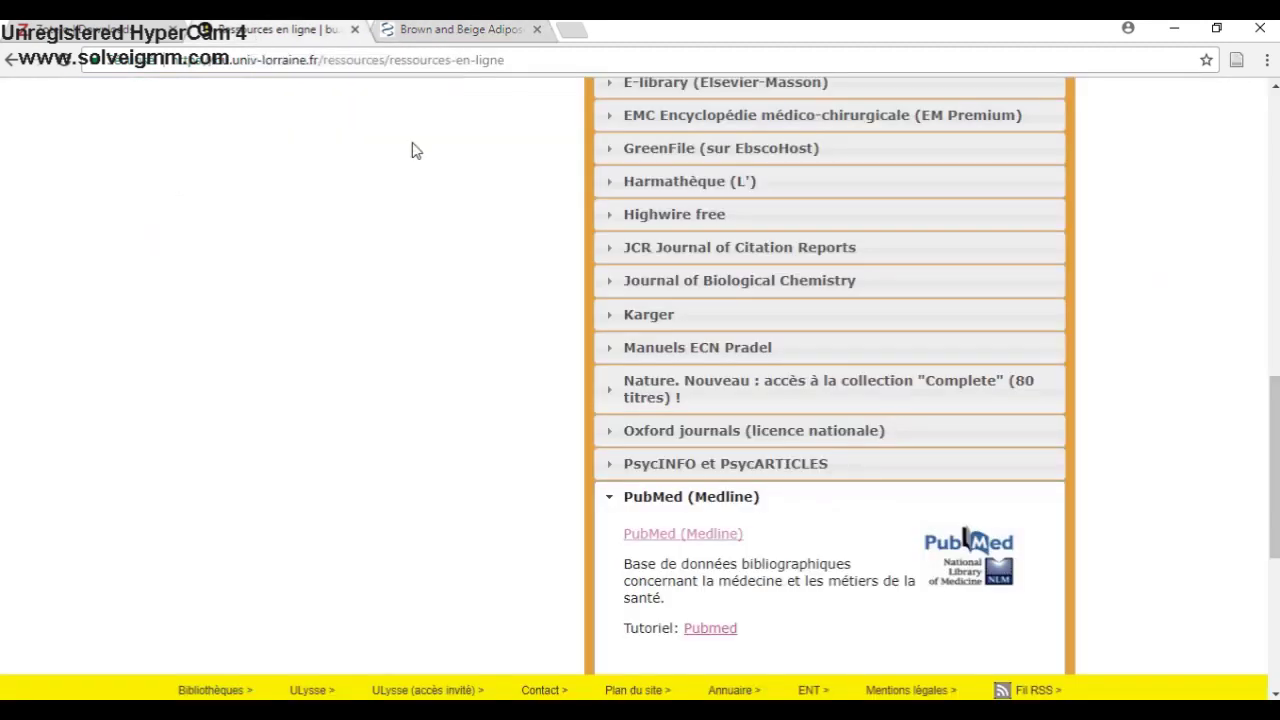
{"action": "mouse_move", "coordinate": [1276, 441]}
{"action": "left_mouse_down"}
{"action": "mouse_move", "coordinate": [1273, 360]}
{"action": "mouse_move", "coordinate": [1275, 466]}
{"action": "left_mouse_up"}
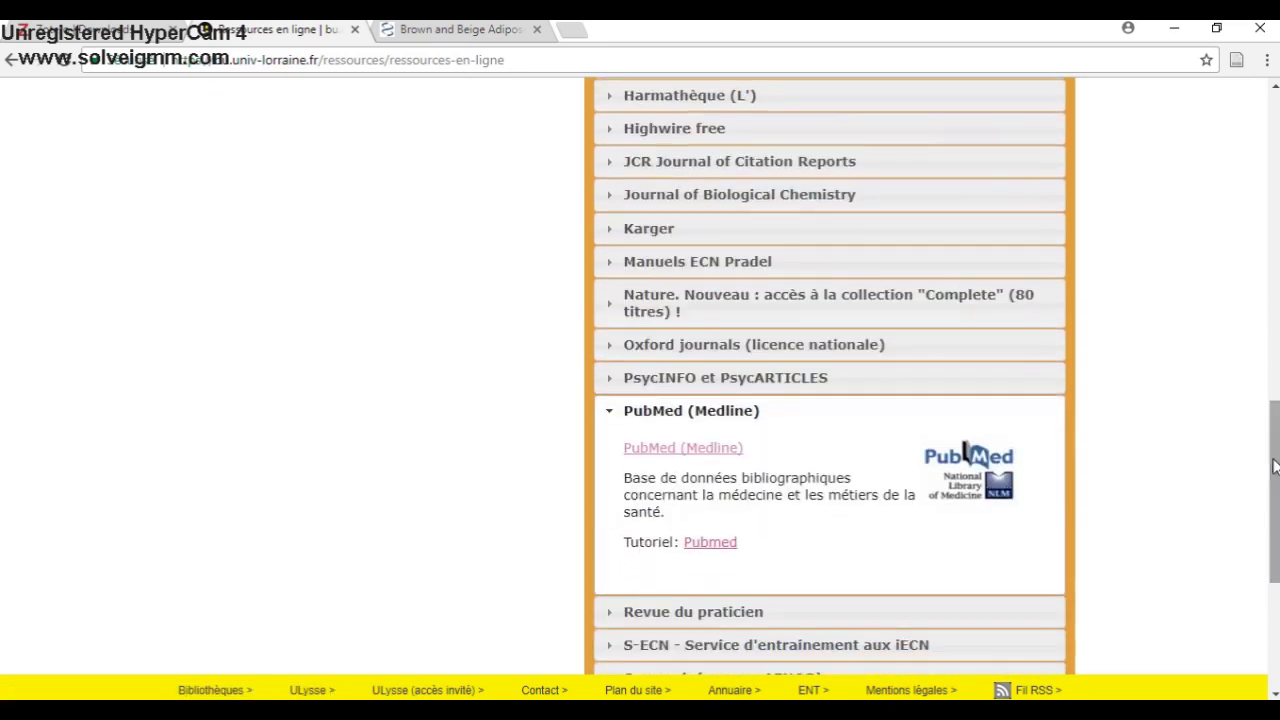
{"action": "left_click", "coordinate": [752, 612]}
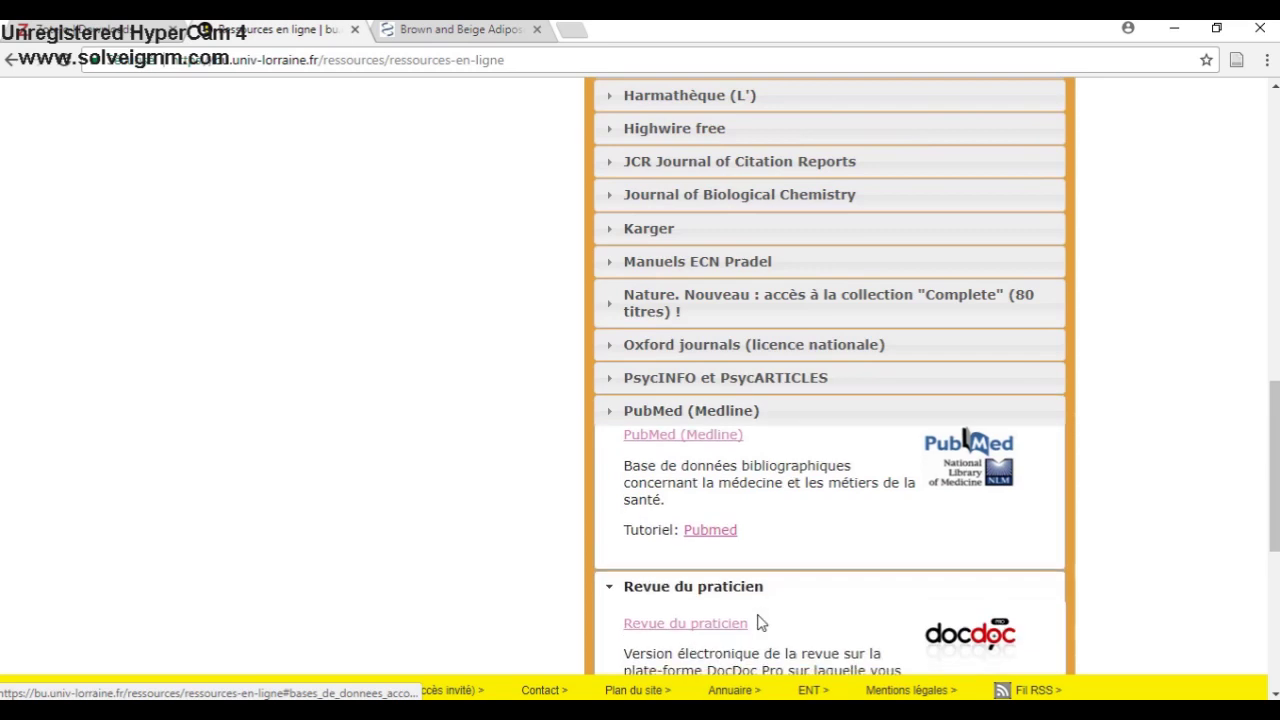
{"action": "left_click", "coordinate": [674, 490]}
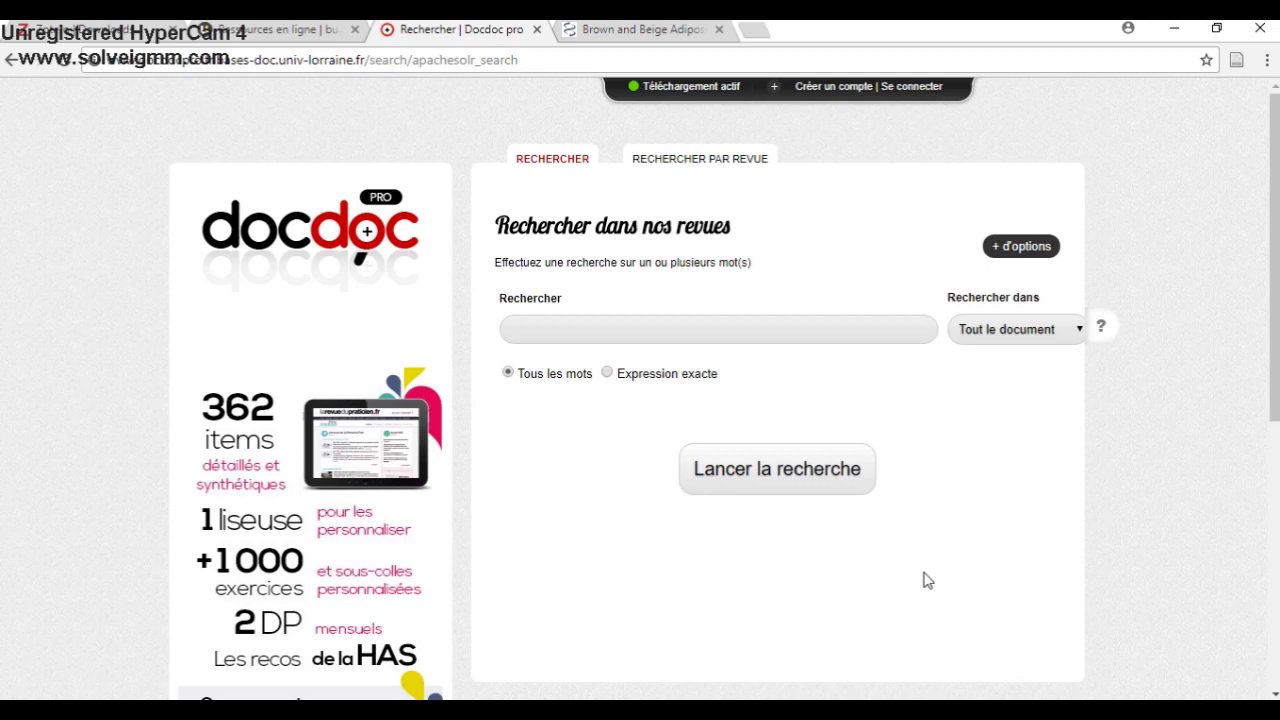
Search the Docdoc pro journals for obésité.
{"action": "left_click", "coordinate": [580, 329]}
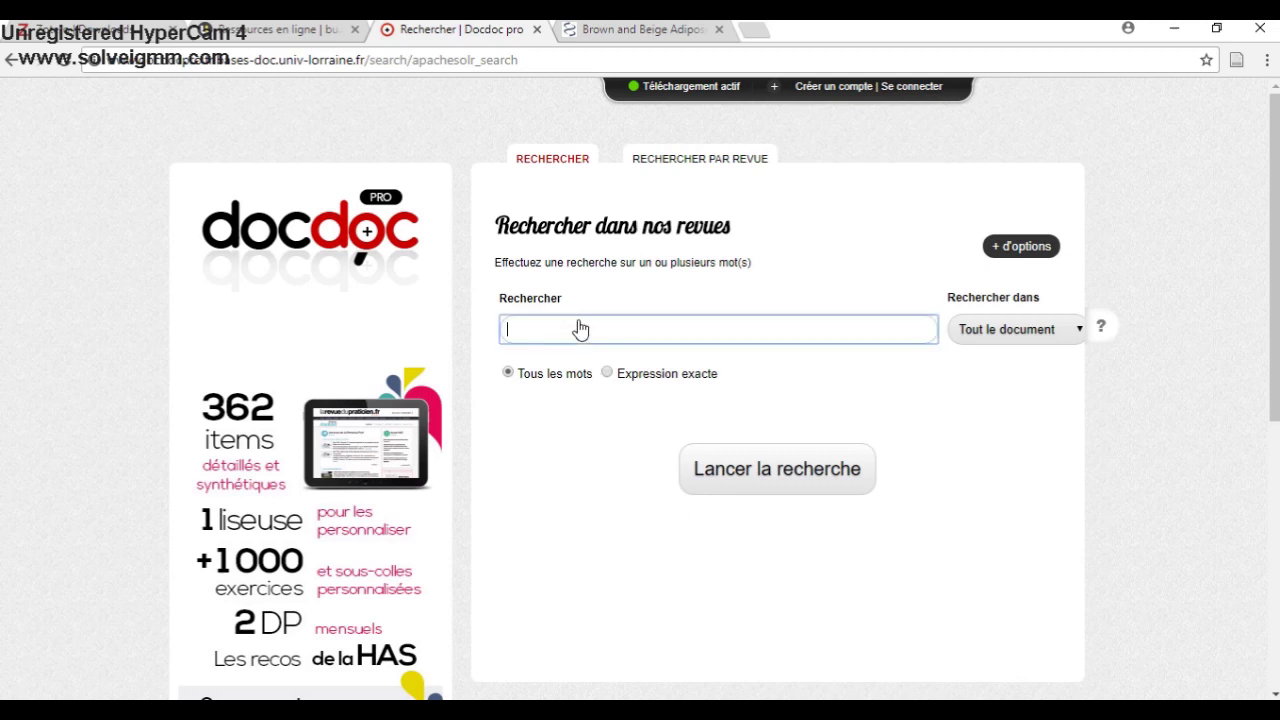
{"action": "type", "text": "obésité"}
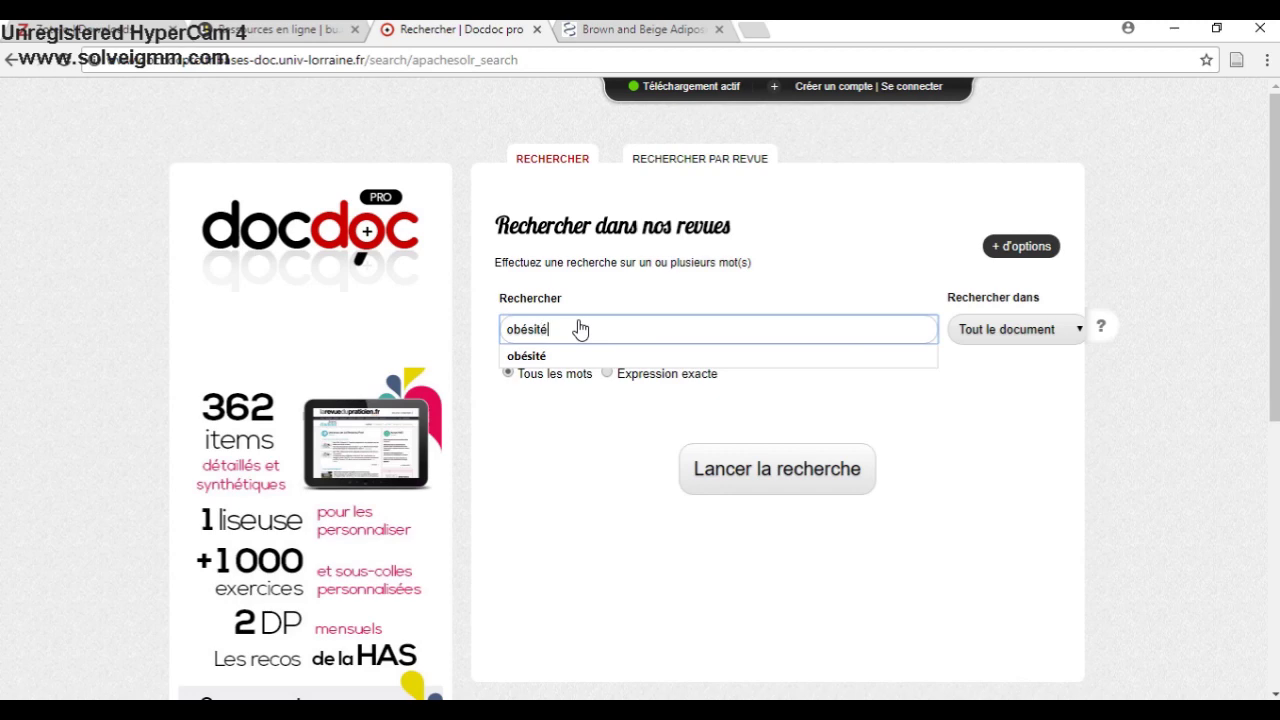
{"action": "key", "text": "Return"}
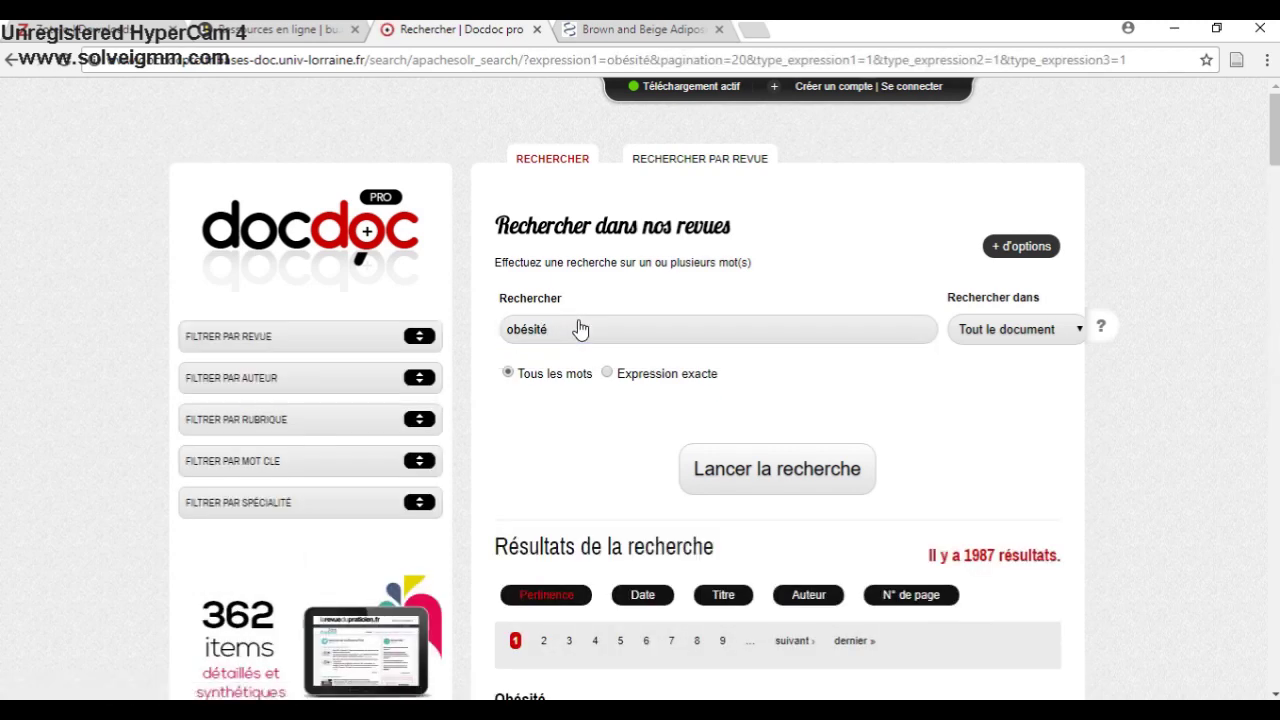
Open the article "Obésité : une maladie chronique", save its PDF to Zotero and return to the search results.
{"action": "left_click_drag", "start_coordinate": [1275, 140], "coordinate": [1275, 204]}
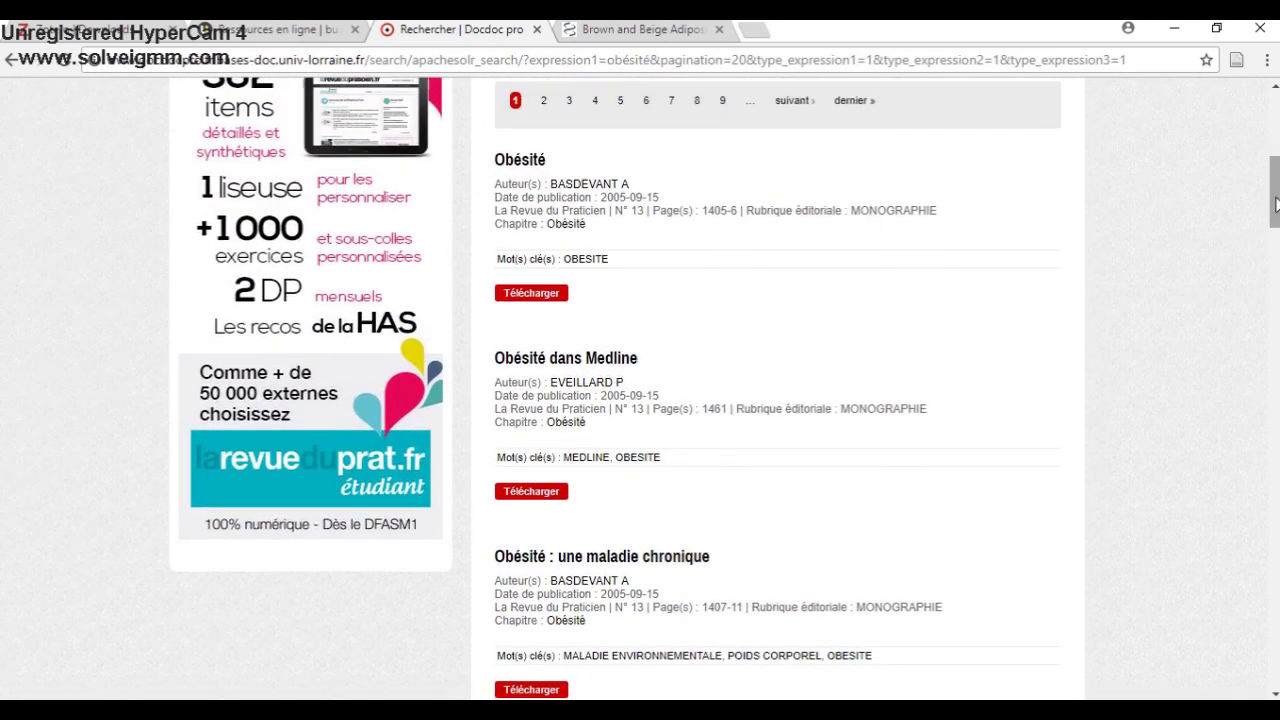
{"action": "left_click", "coordinate": [620, 560]}
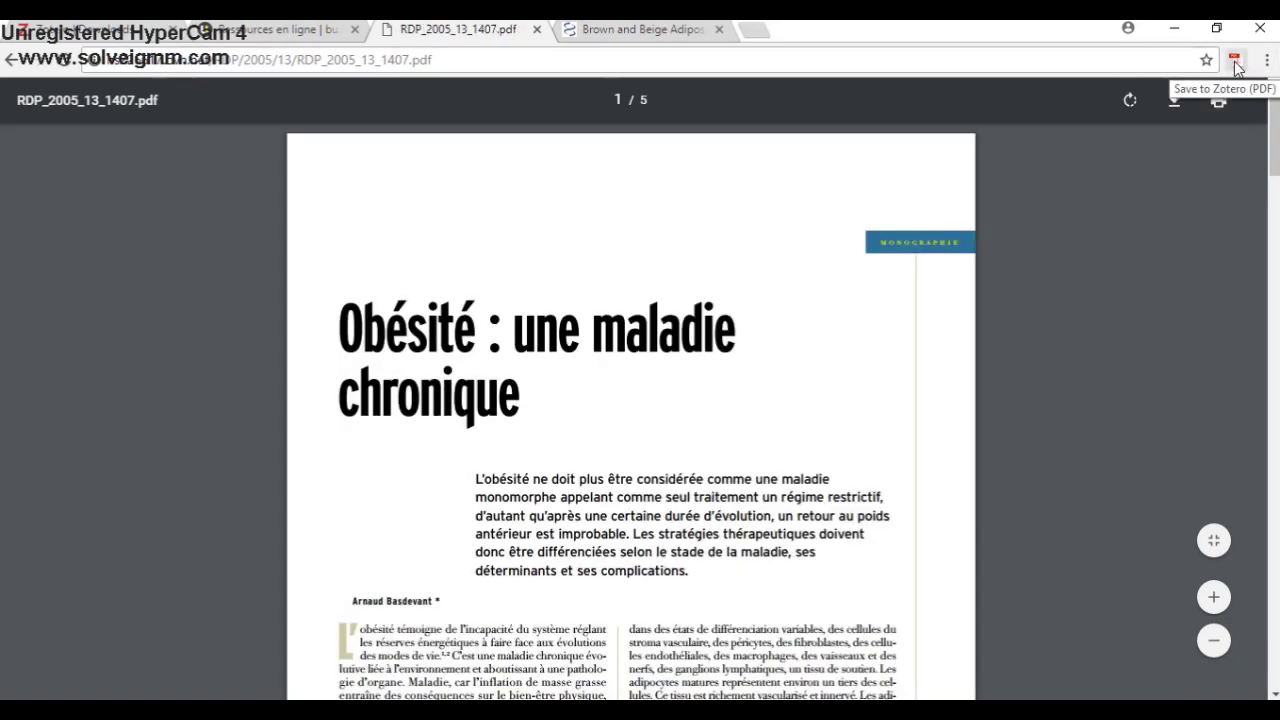
{"action": "left_click", "coordinate": [1235, 62]}
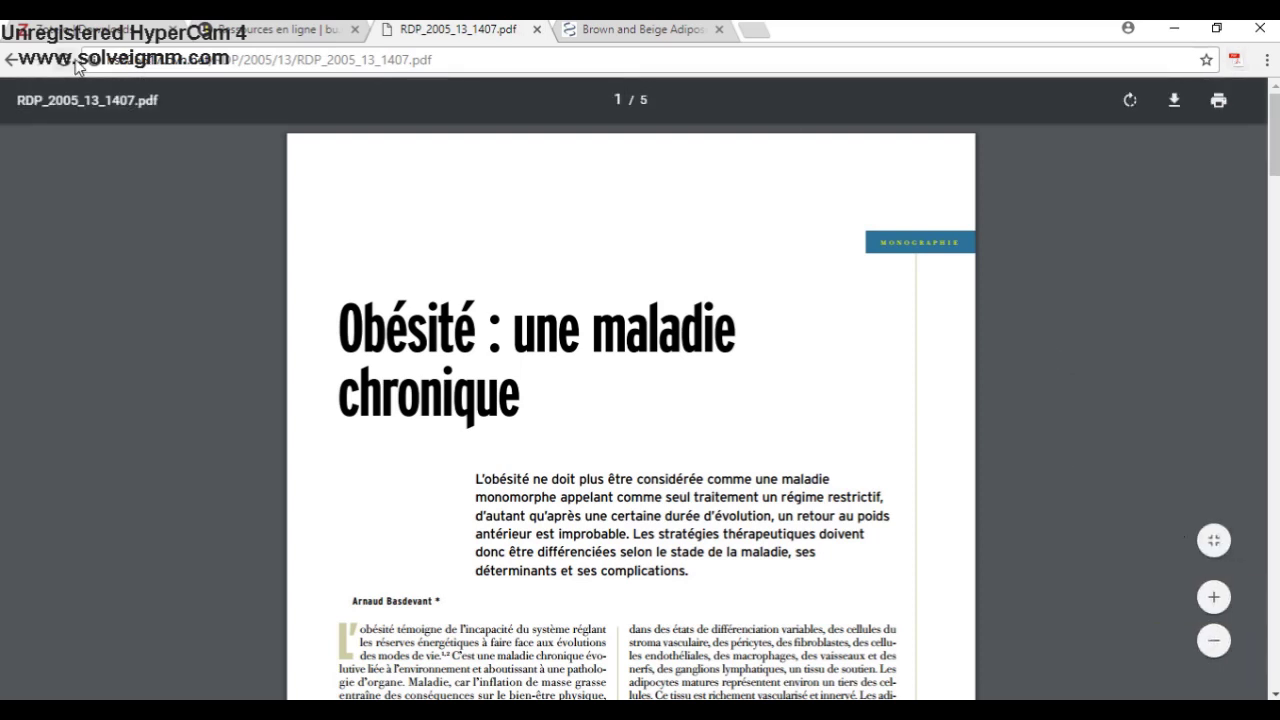
{"action": "left_click", "coordinate": [17, 60]}
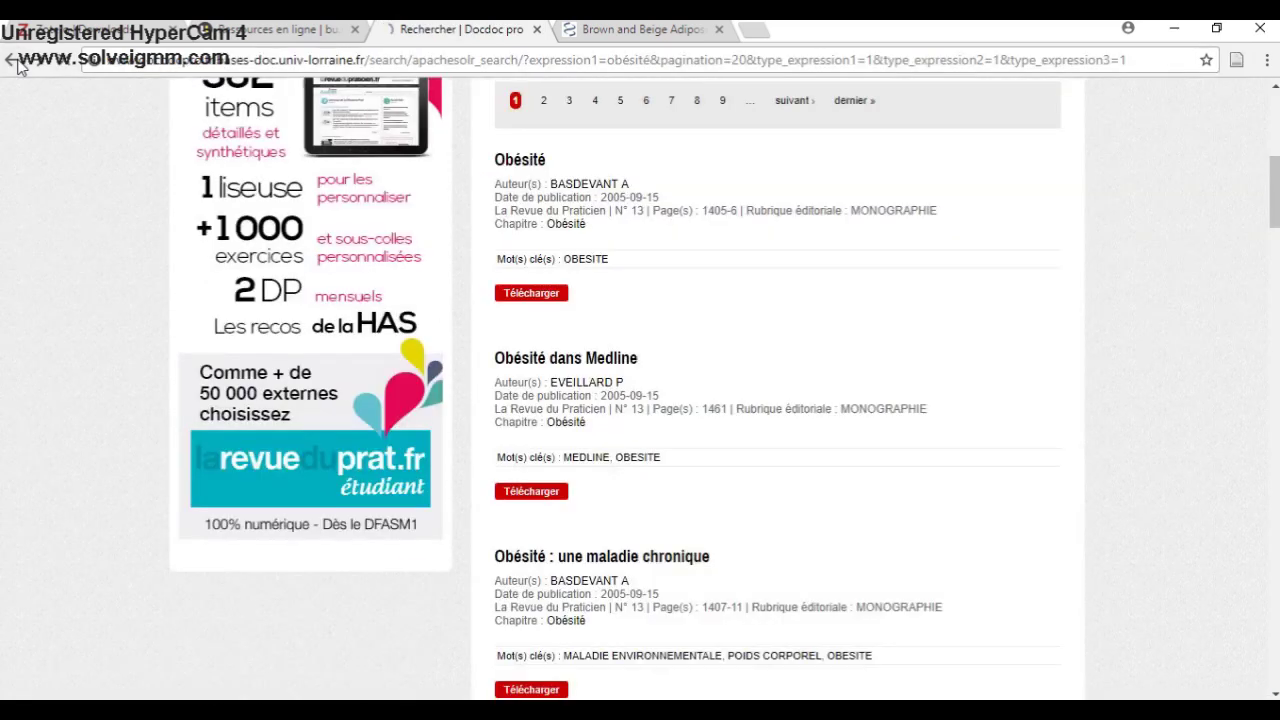
Return to the library's Ressources en ligne page and open the WoS Web of Science database.
{"action": "left_click", "coordinate": [228, 30]}
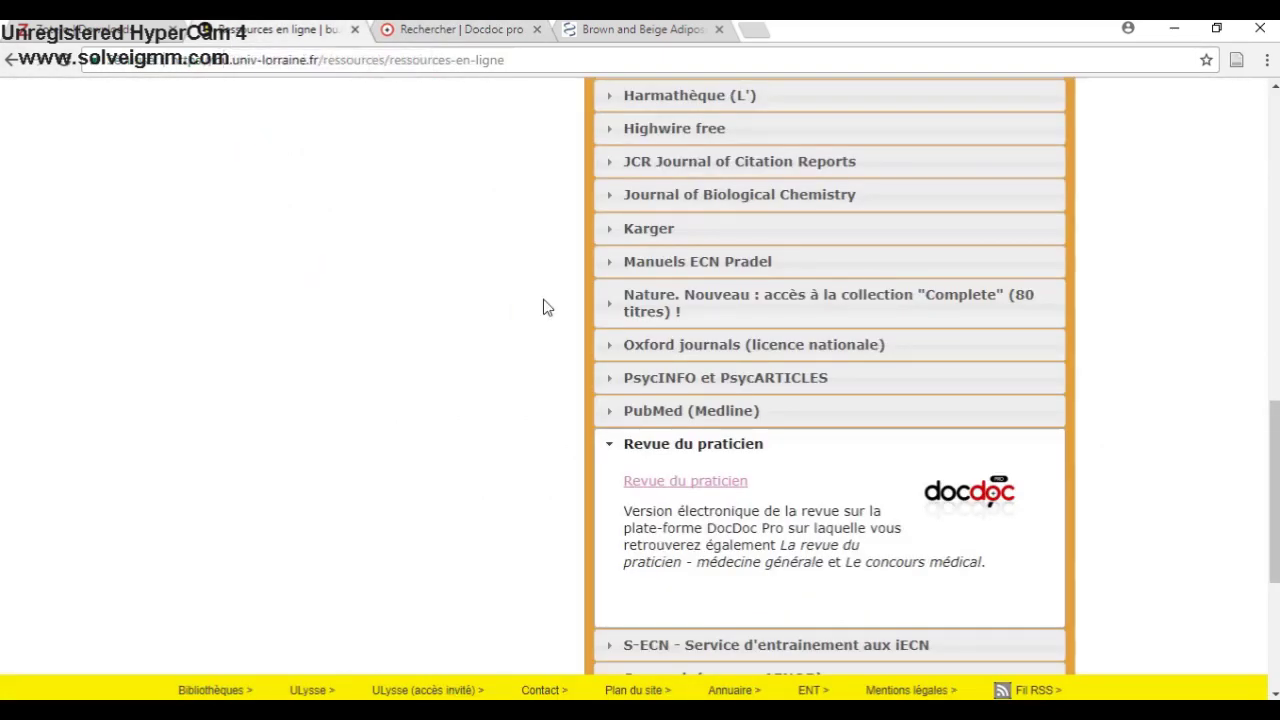
{"action": "left_click_drag", "start_coordinate": [1271, 443], "coordinate": [1276, 597]}
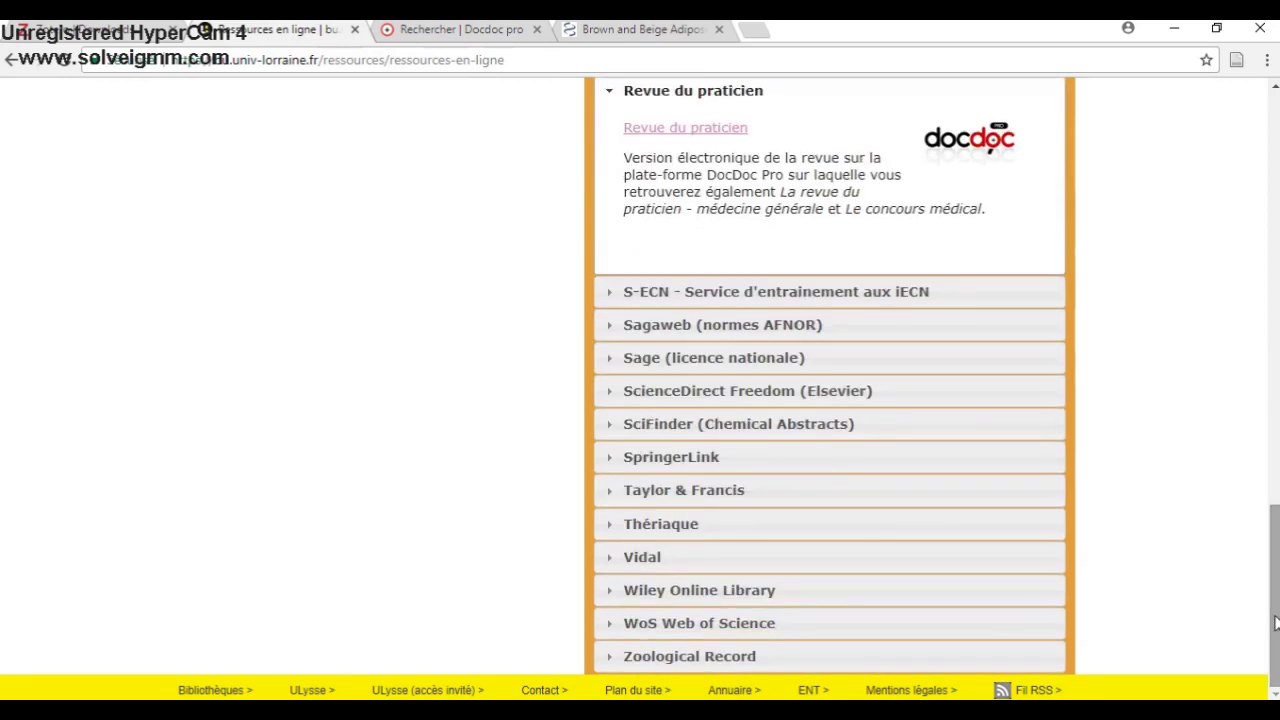
{"action": "left_click", "coordinate": [766, 625]}
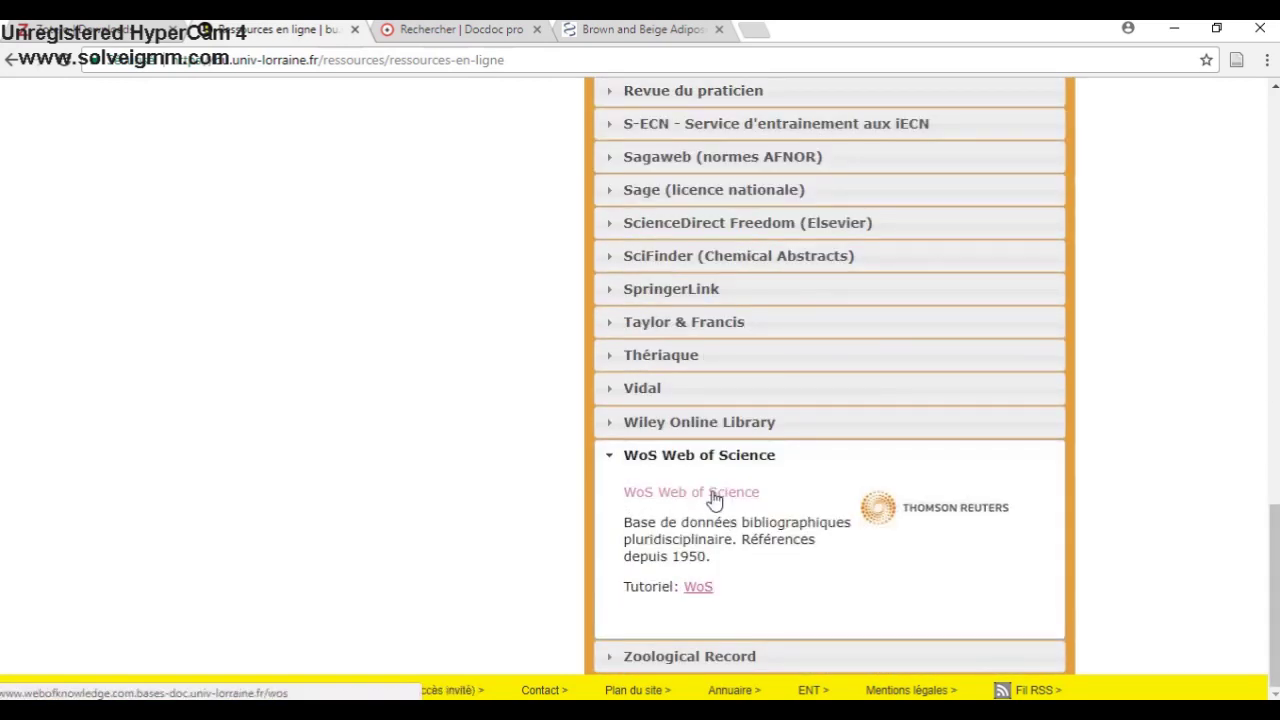
{"action": "left_click", "coordinate": [714, 496]}
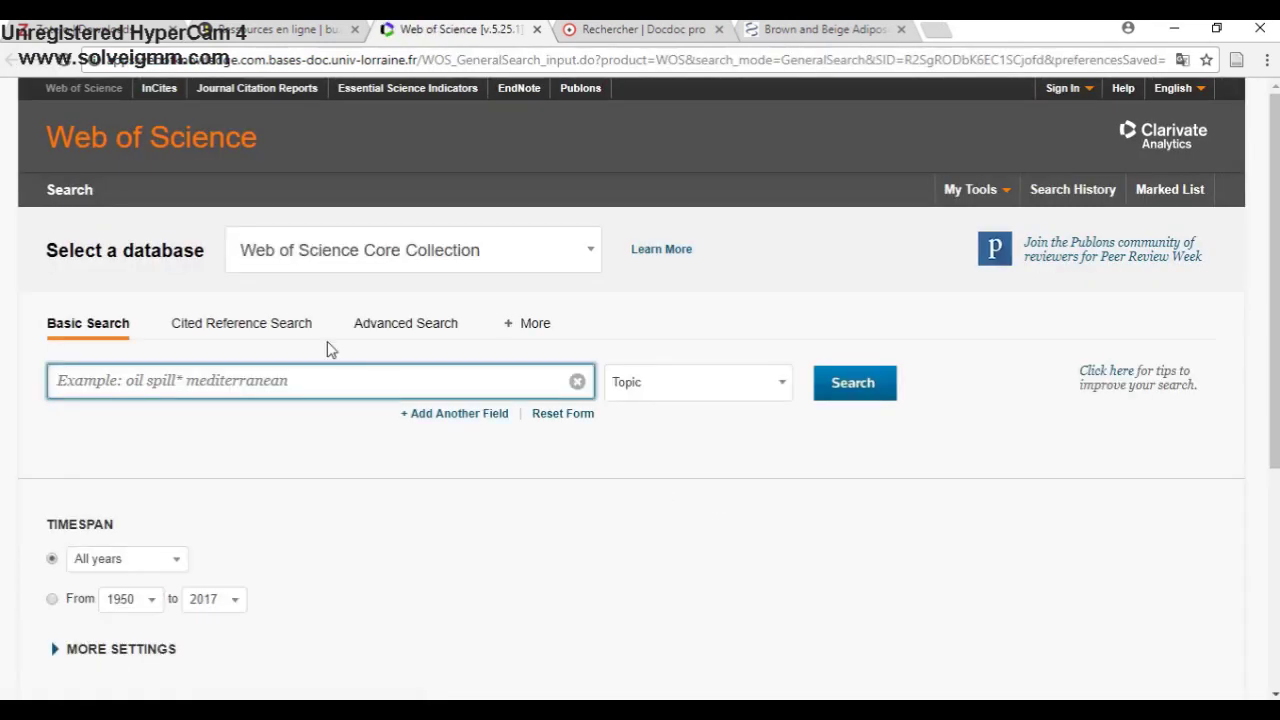
Search Web of Science for obésité and save the reference "Comparative effectiveness and safety of gastric bypass, sleeve gastrectomy and adjustable gastric banding" to Zotero.
{"action": "type", "text": "obé"}
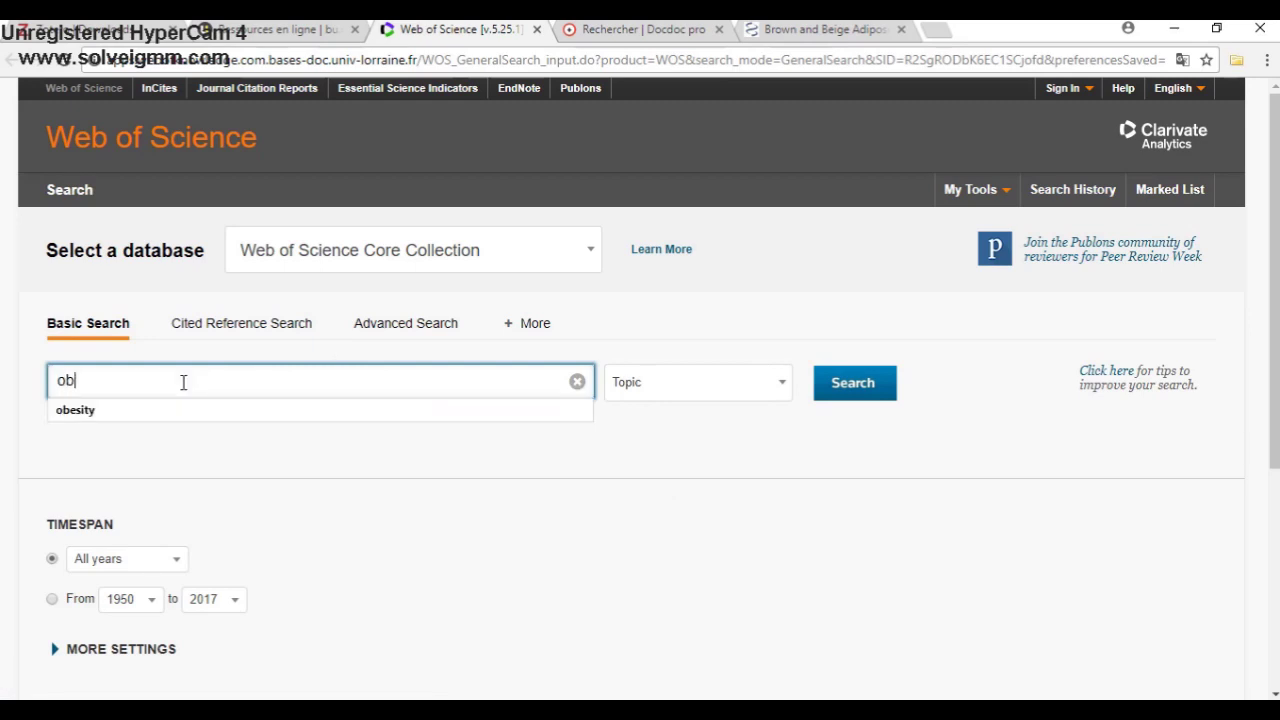
{"action": "key", "text": "Return"}
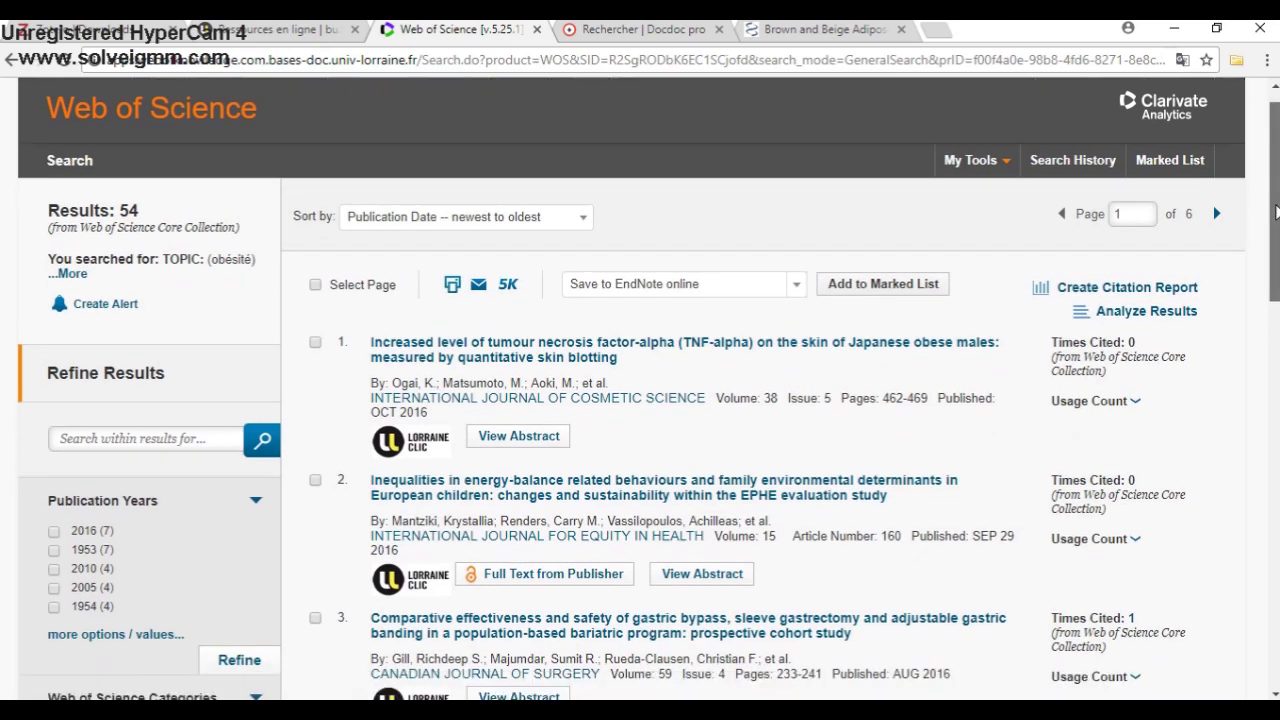
{"action": "scroll", "coordinate": [1040, 282], "scroll_direction": "down", "scroll_amount": 3}
{"action": "left_click", "coordinate": [778, 320]}
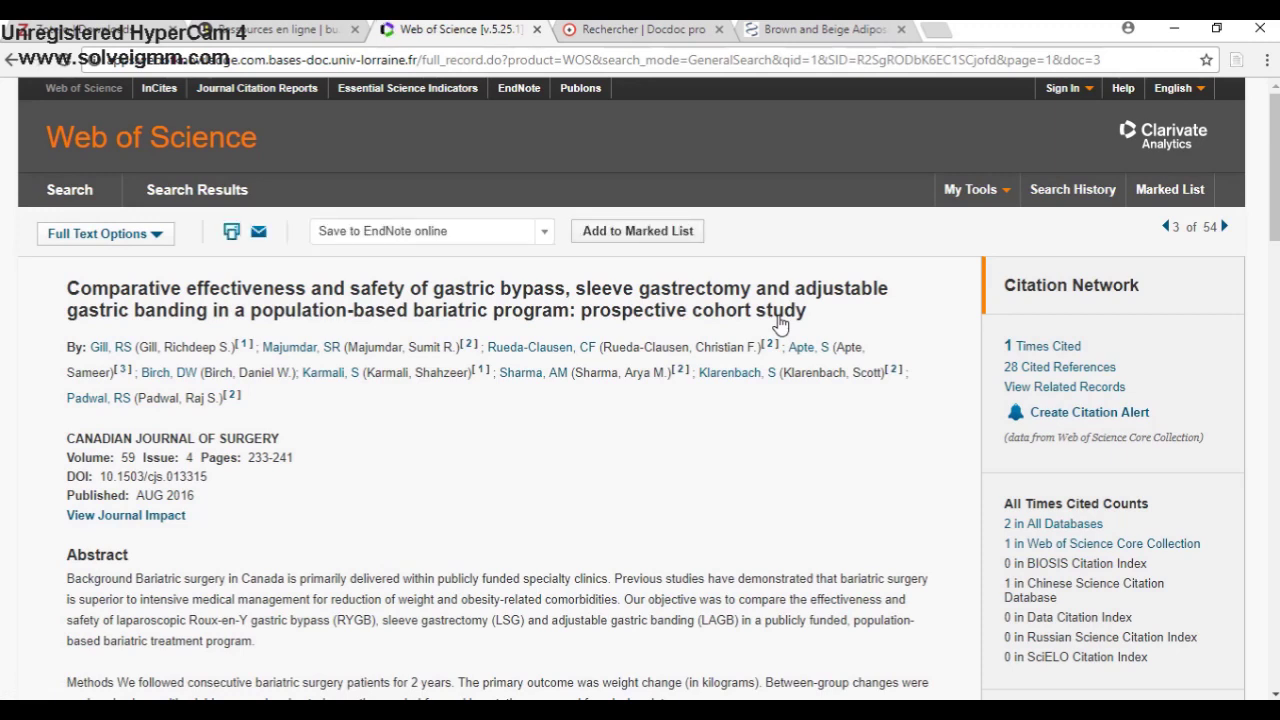
{"action": "left_click", "coordinate": [1236, 60]}
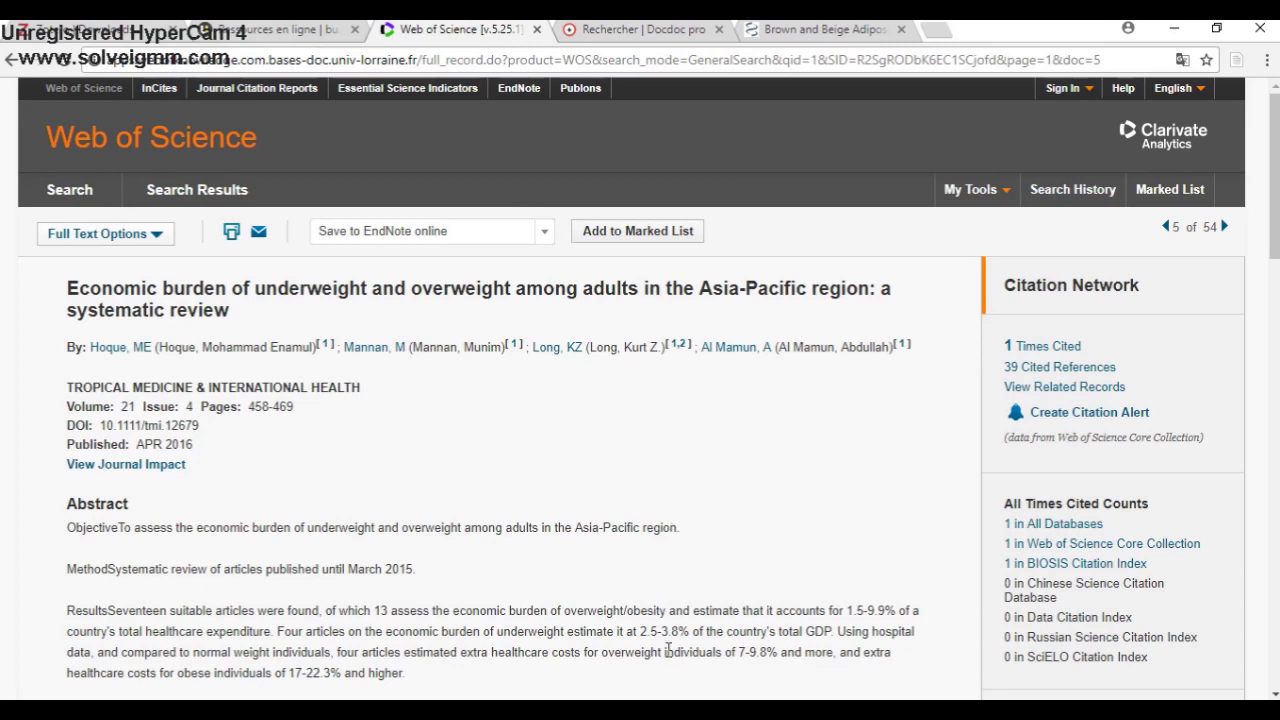
Switch to Zotero and review the saved details of the reference "Comparative effectiveness and safety of gastric bypass".
{"action": "left_click", "coordinate": [666, 710]}
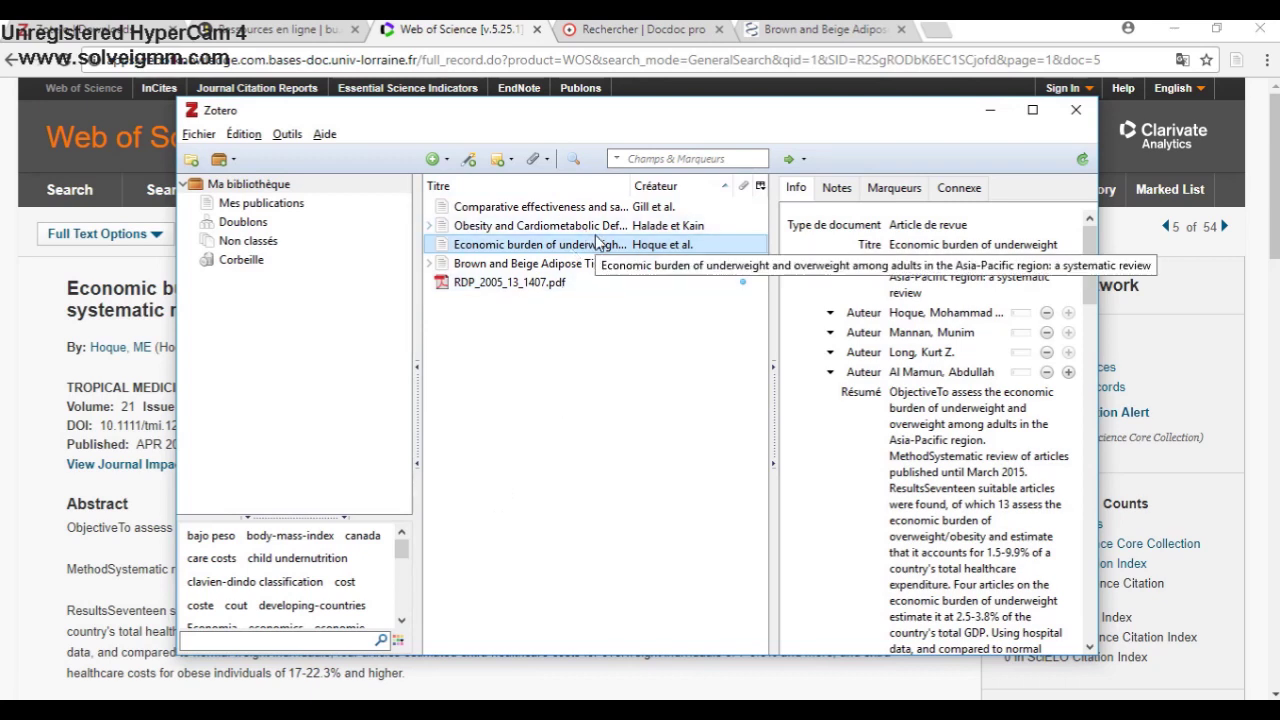
{"action": "left_click", "coordinate": [588, 208]}
{"action": "left_click", "coordinate": [1006, 240]}
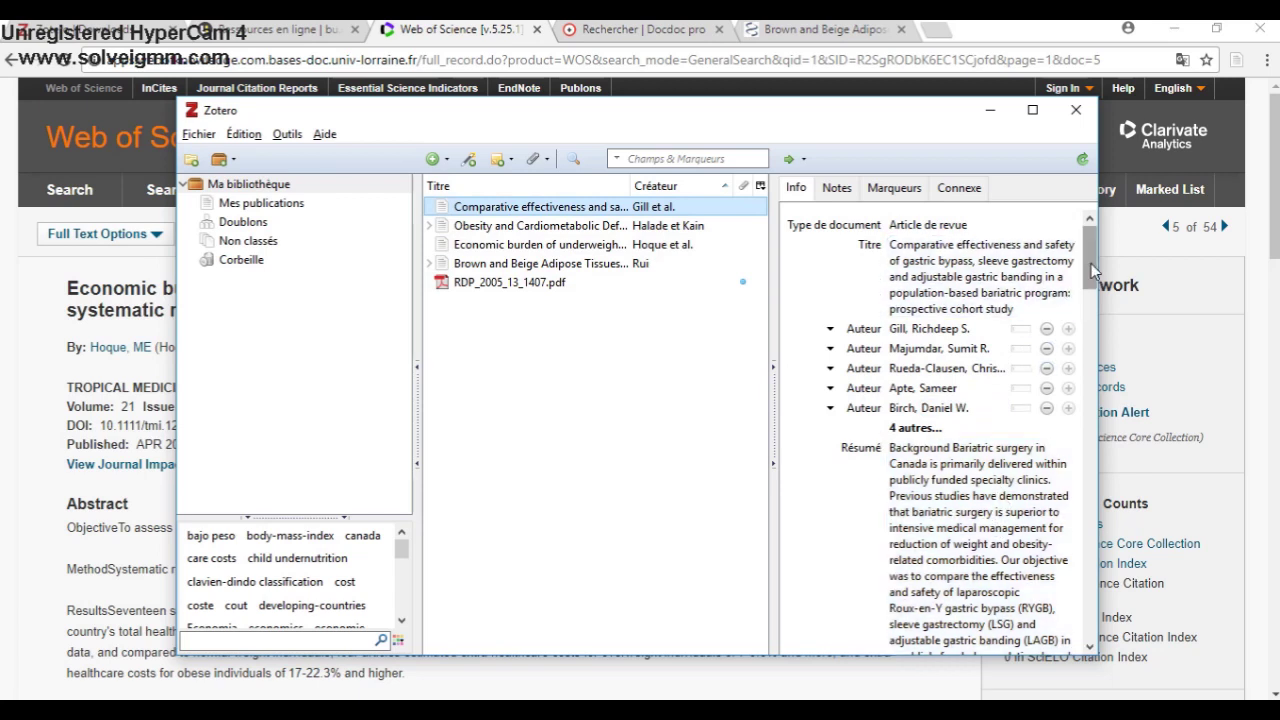
{"action": "mouse_move", "coordinate": [1092, 273]}
{"action": "left_mouse_down"}
{"action": "mouse_move", "coordinate": [1093, 401]}
{"action": "mouse_move", "coordinate": [1097, 262]}
{"action": "left_mouse_up"}
{"action": "left_click", "coordinate": [964, 408]}
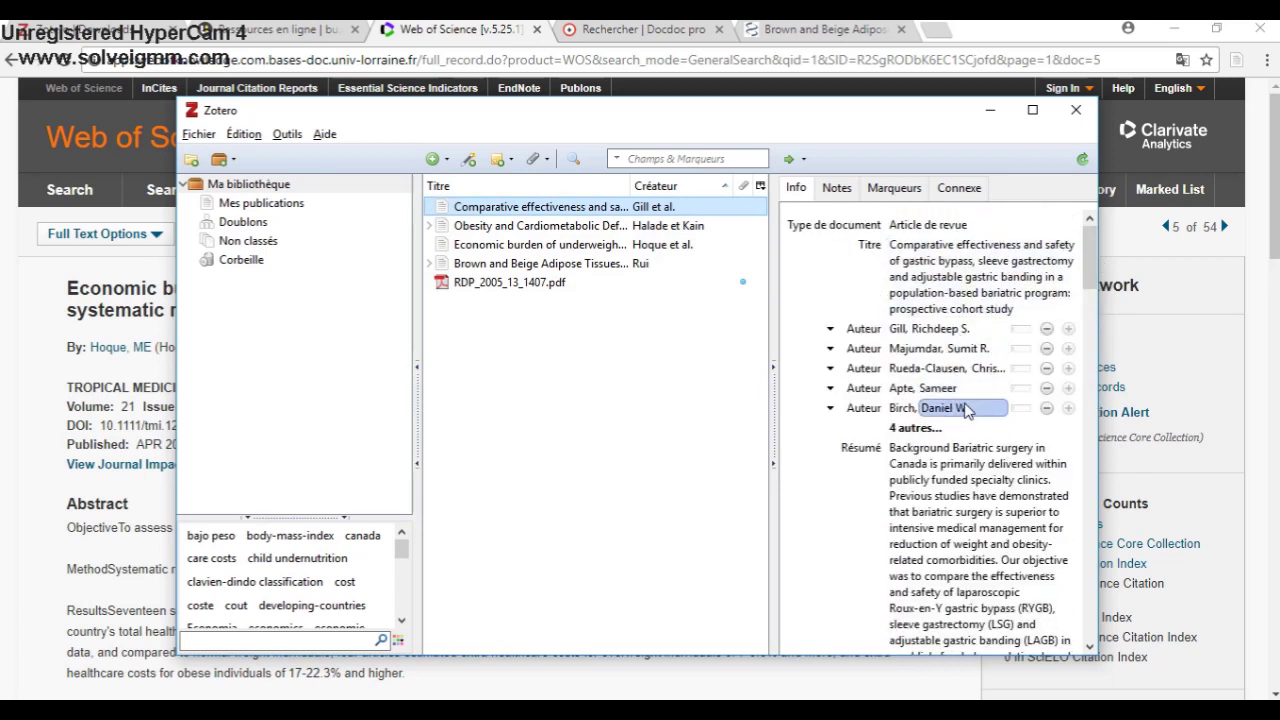
Create a new collection named obésité in Ma bibliothèque.
{"action": "left_click", "coordinate": [249, 186]}
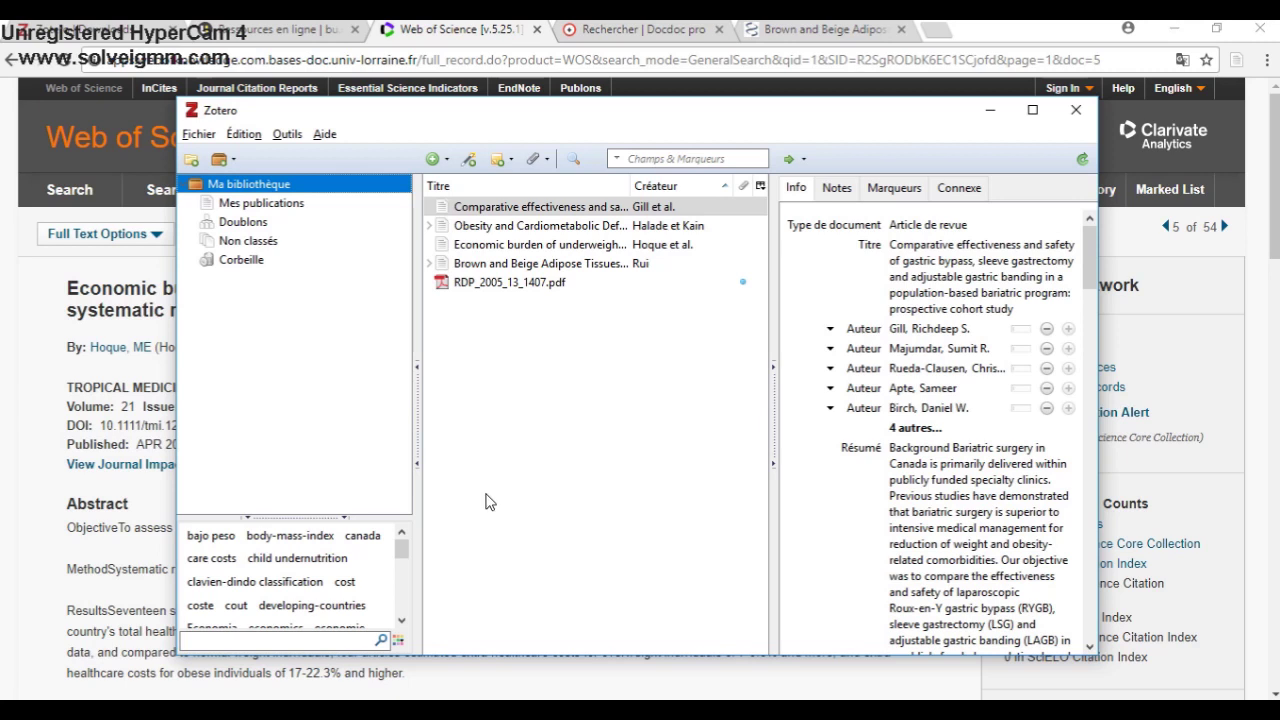
{"action": "left_click", "coordinate": [193, 162]}
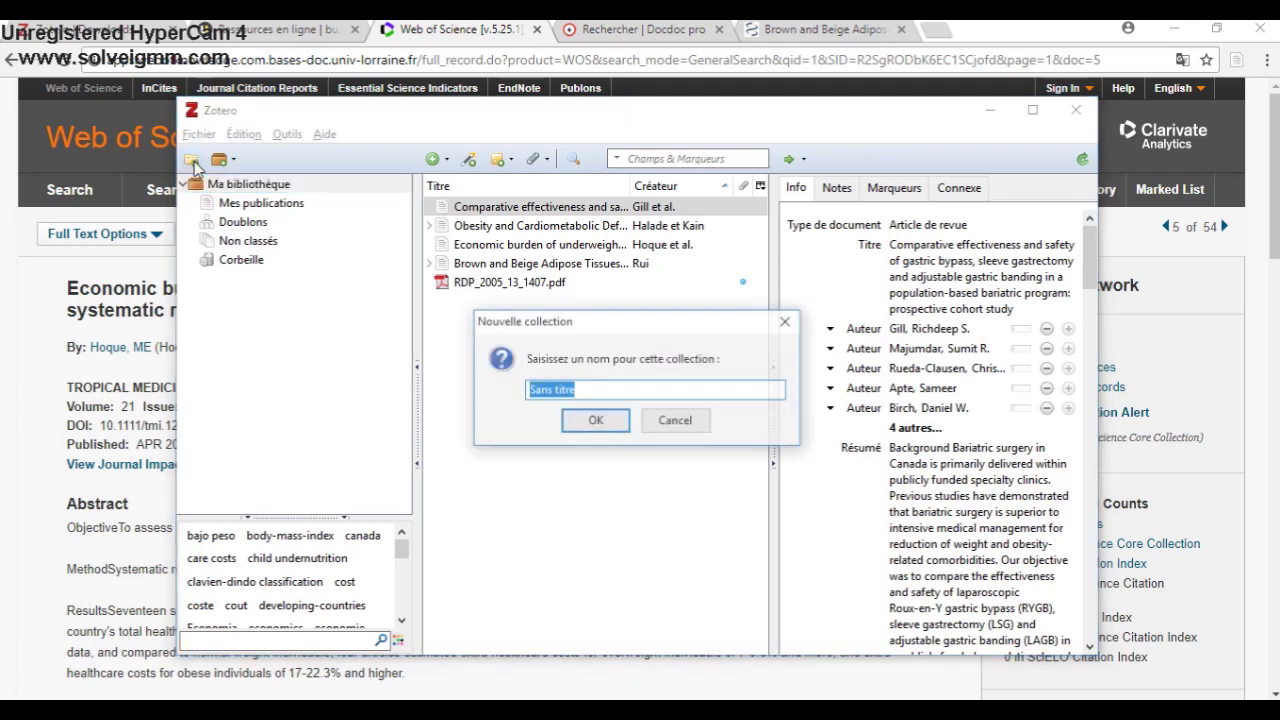
{"action": "double_click", "coordinate": [596, 391]}
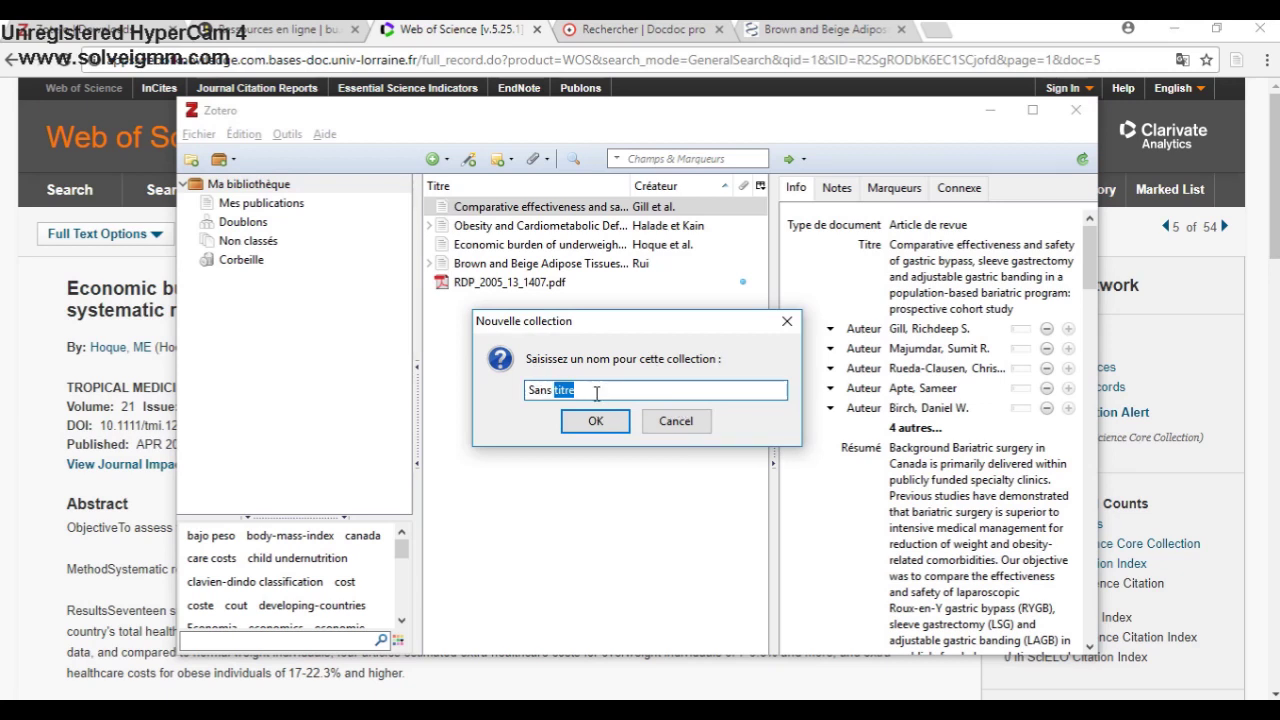
{"action": "key", "text": "BackSpace"}
{"action": "key", "text": "BackSpace"}
{"action": "key", "text": "BackSpace"}
{"action": "key", "text": "BackSpace"}
{"action": "key", "text": "BackSpace"}
{"action": "key", "text": "BackSpace"}
{"action": "type", "text": "obésité"}
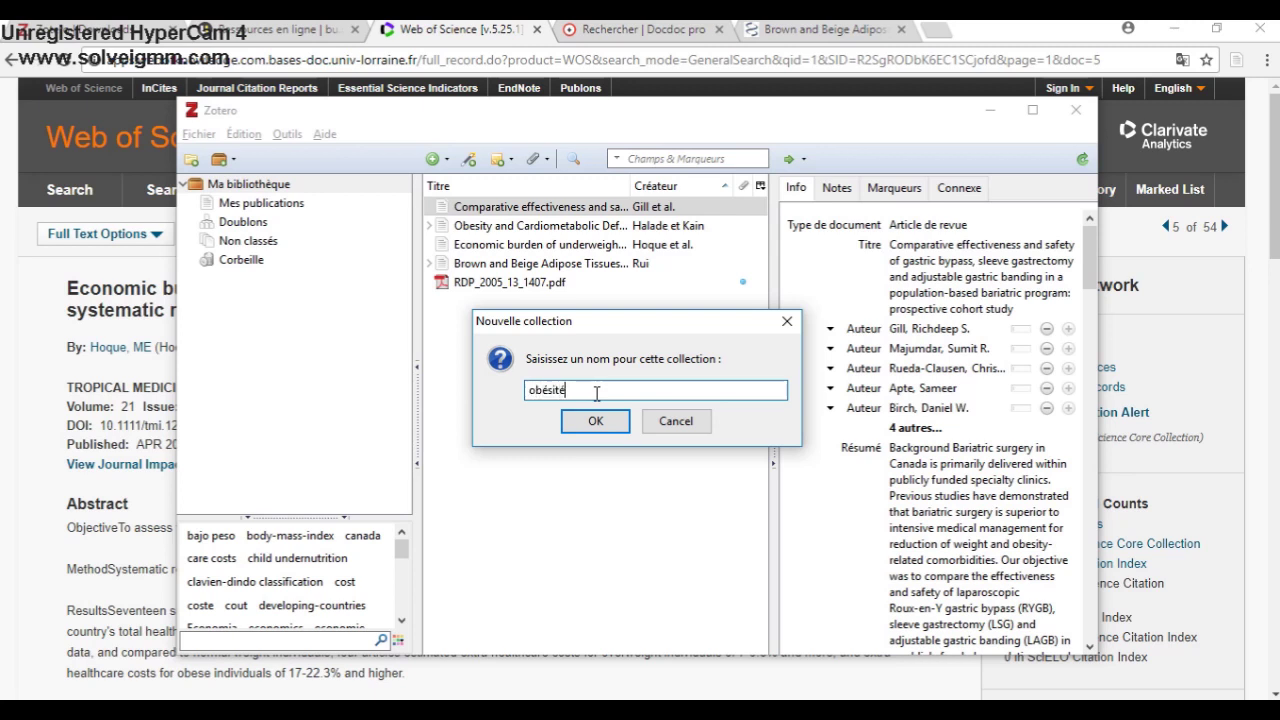
{"action": "key", "text": "Return"}
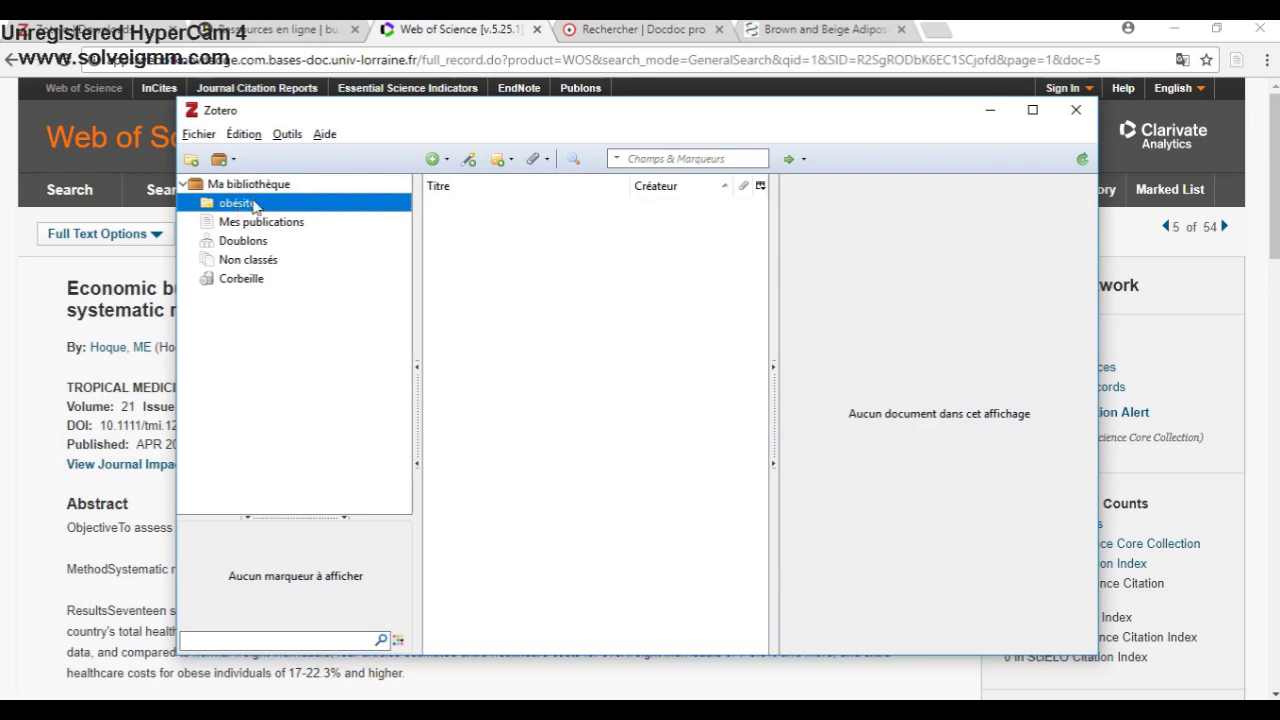
Add the reference "Economic burden of underweight and overweight among adults" to the obésité collection and check it there.
{"action": "left_click", "coordinate": [280, 186]}
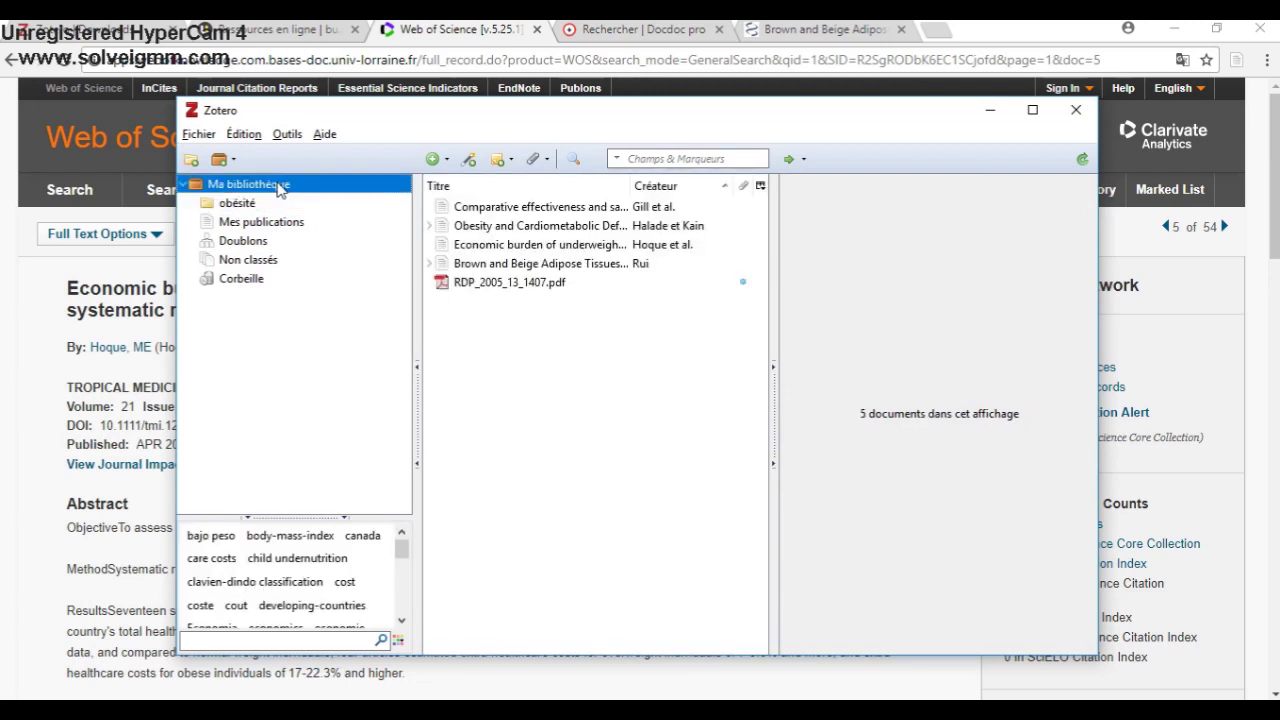
{"action": "left_click", "coordinate": [444, 247]}
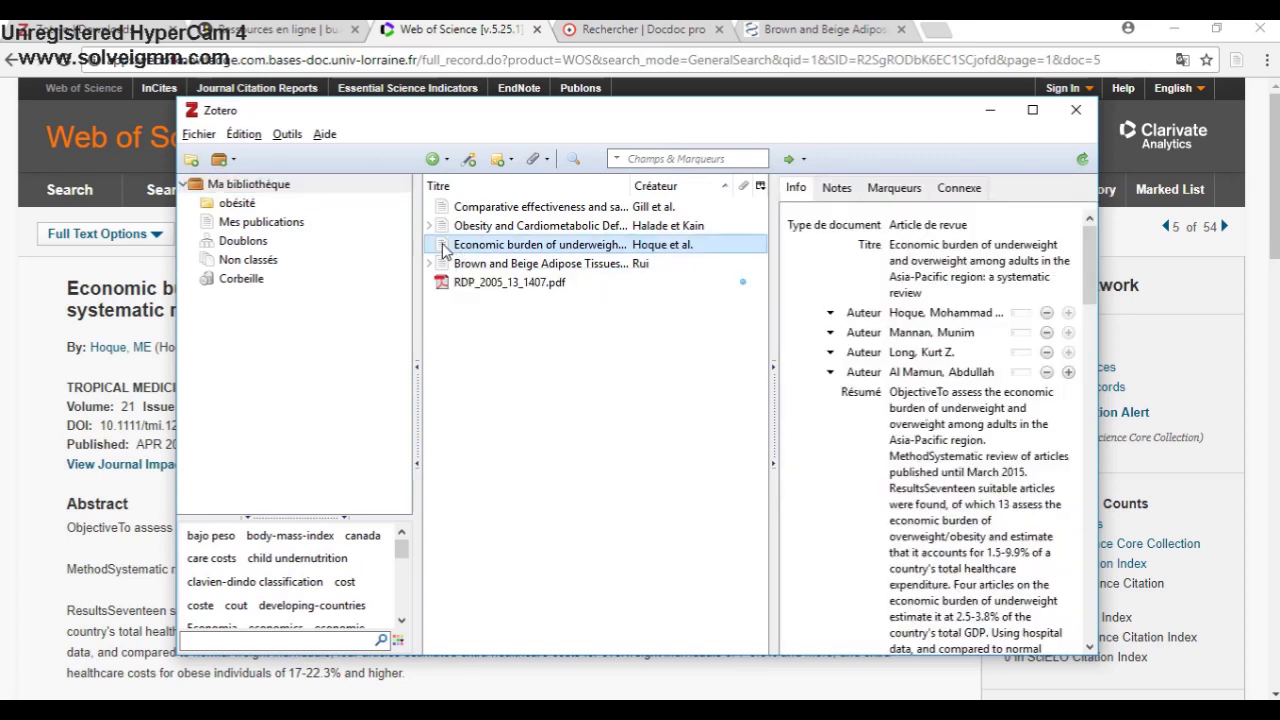
{"action": "left_click_drag", "start_coordinate": [390, 240], "coordinate": [245, 202]}
{"action": "left_click", "coordinate": [236, 209]}
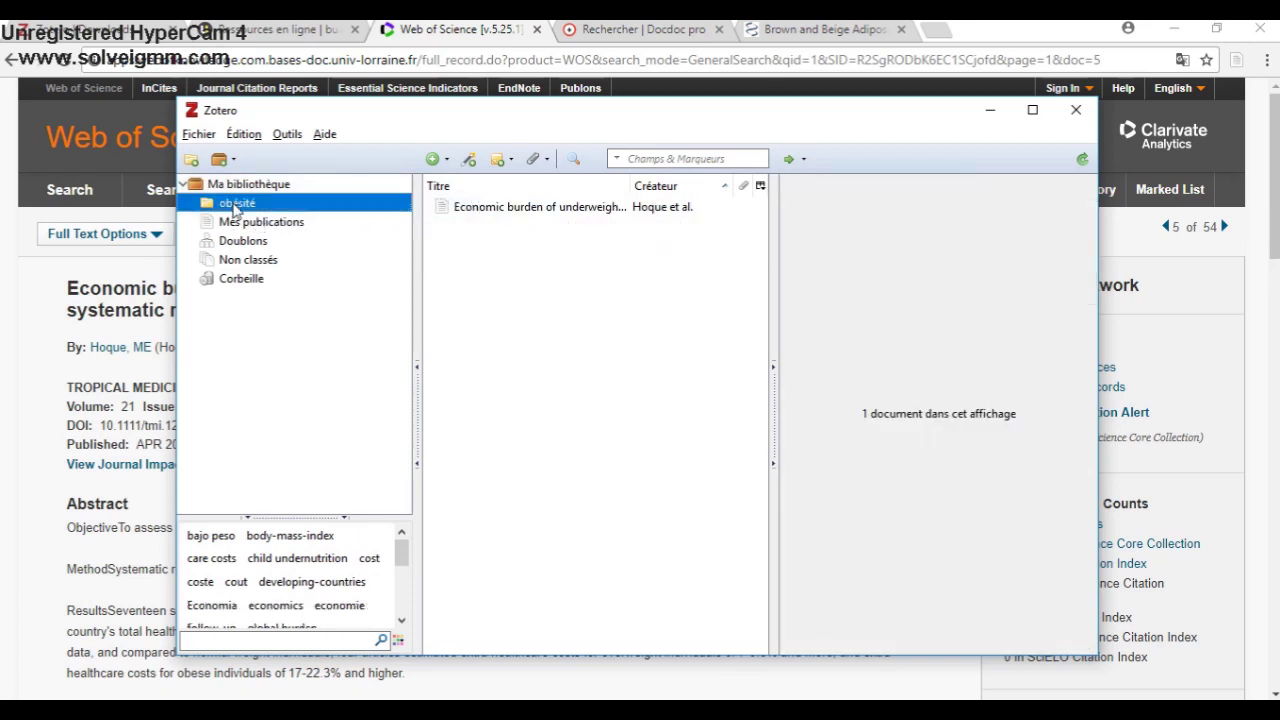
{"action": "left_click", "coordinate": [566, 210]}
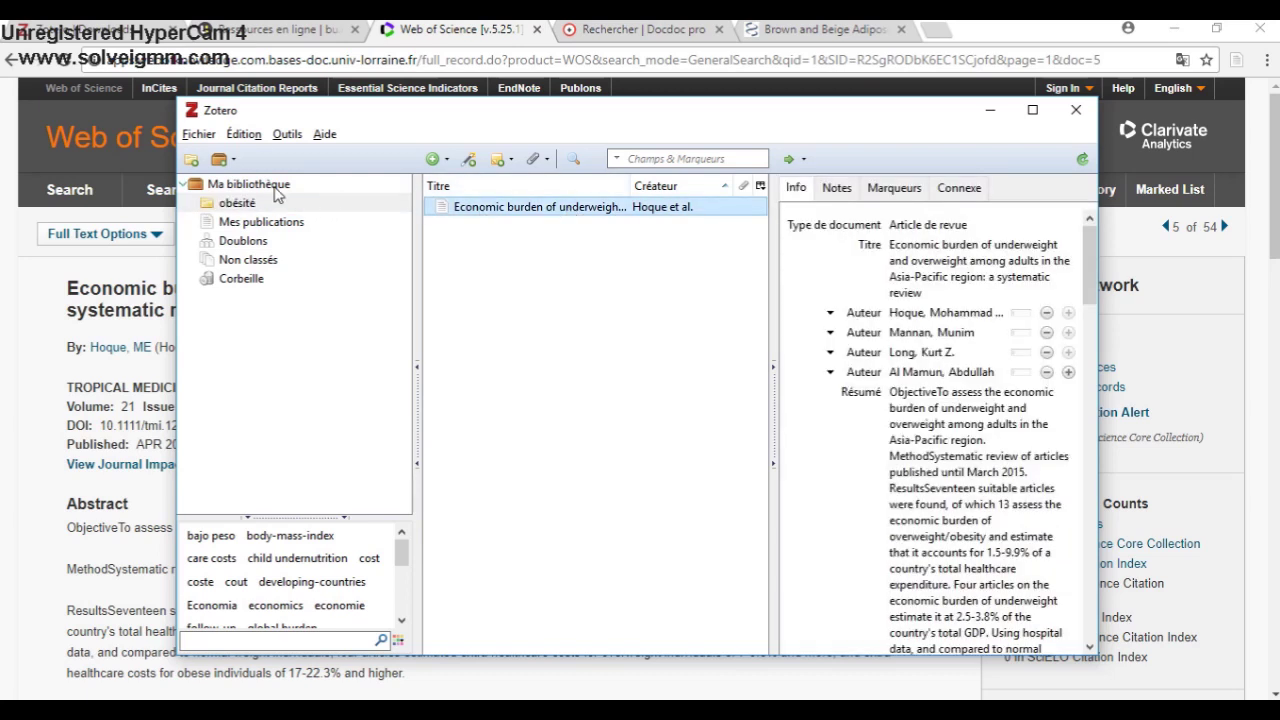
Try to retrieve the PDF metadata for RDP_2005_13_1407.pdf in Ma bibliothèque.
{"action": "left_click", "coordinate": [263, 193]}
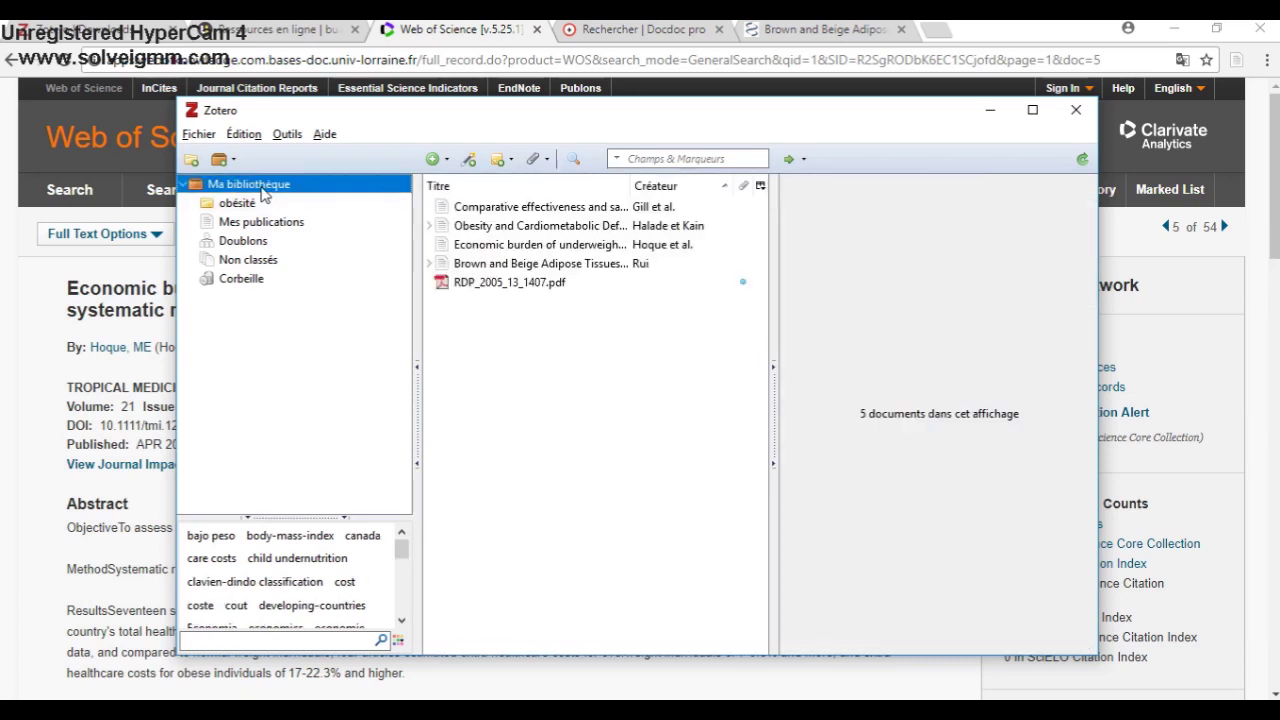
{"action": "left_click", "coordinate": [557, 286]}
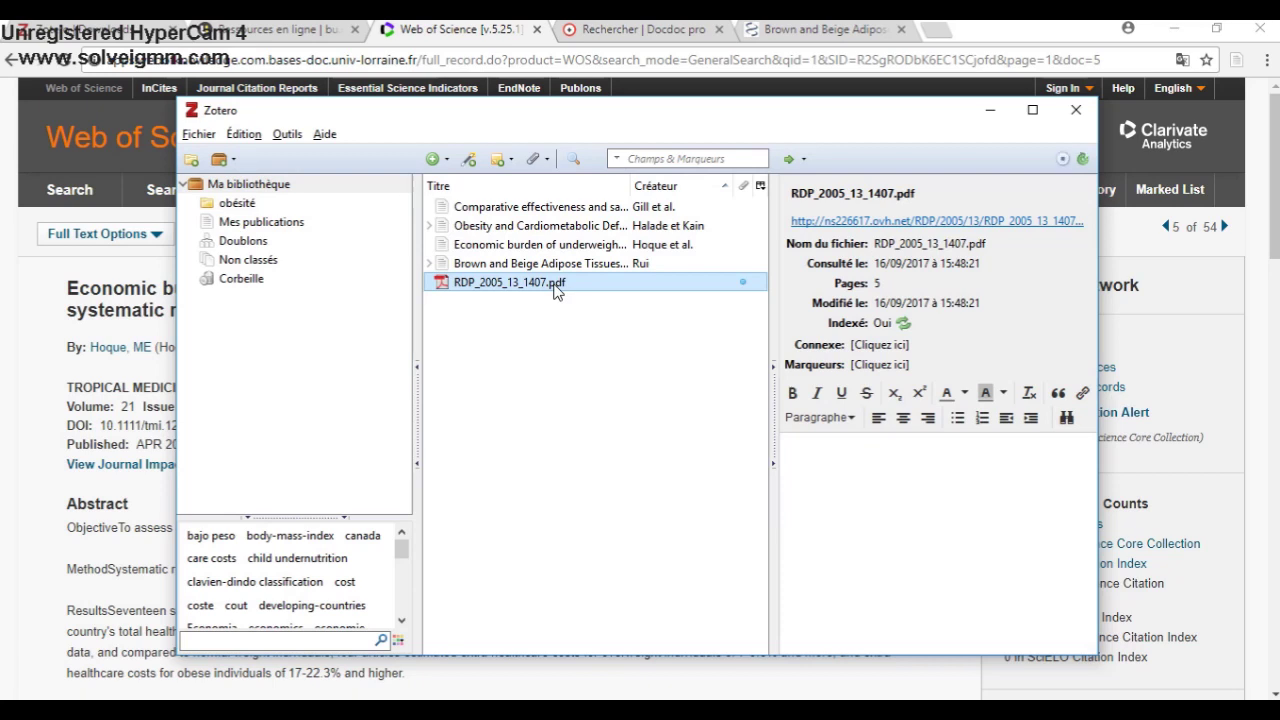
{"action": "right_click", "coordinate": [557, 289]}
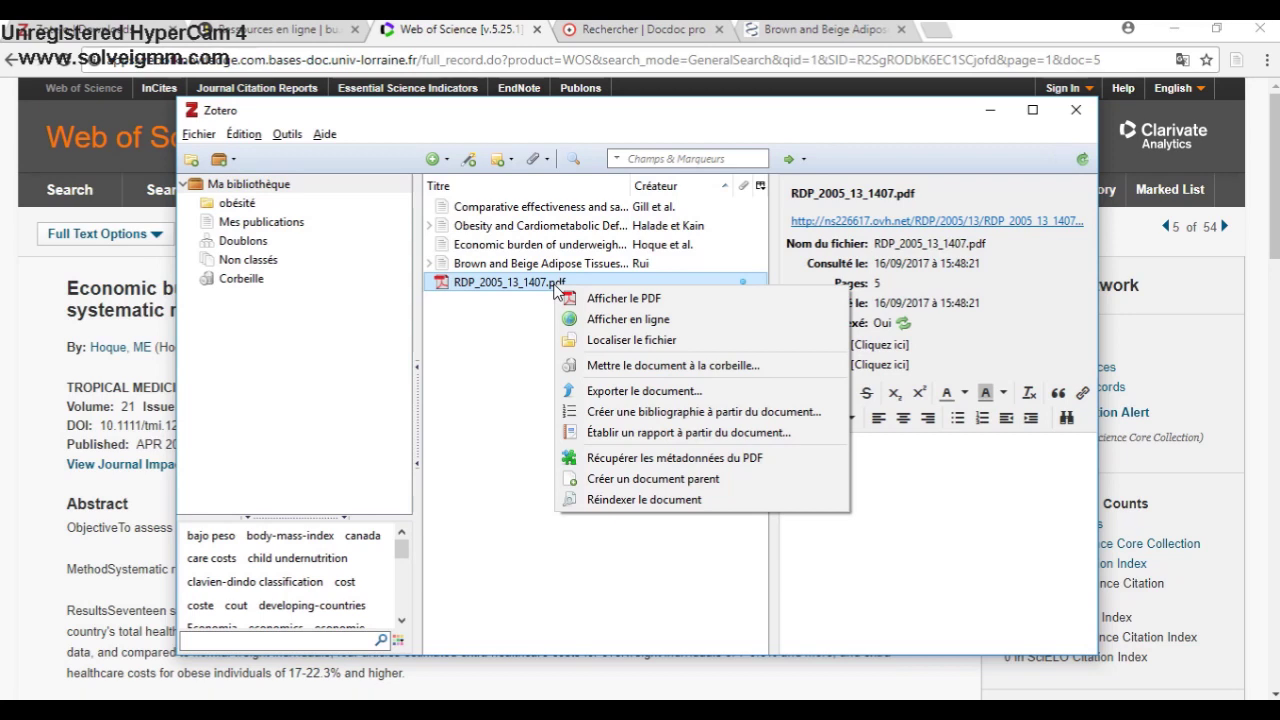
{"action": "left_click", "coordinate": [607, 462]}
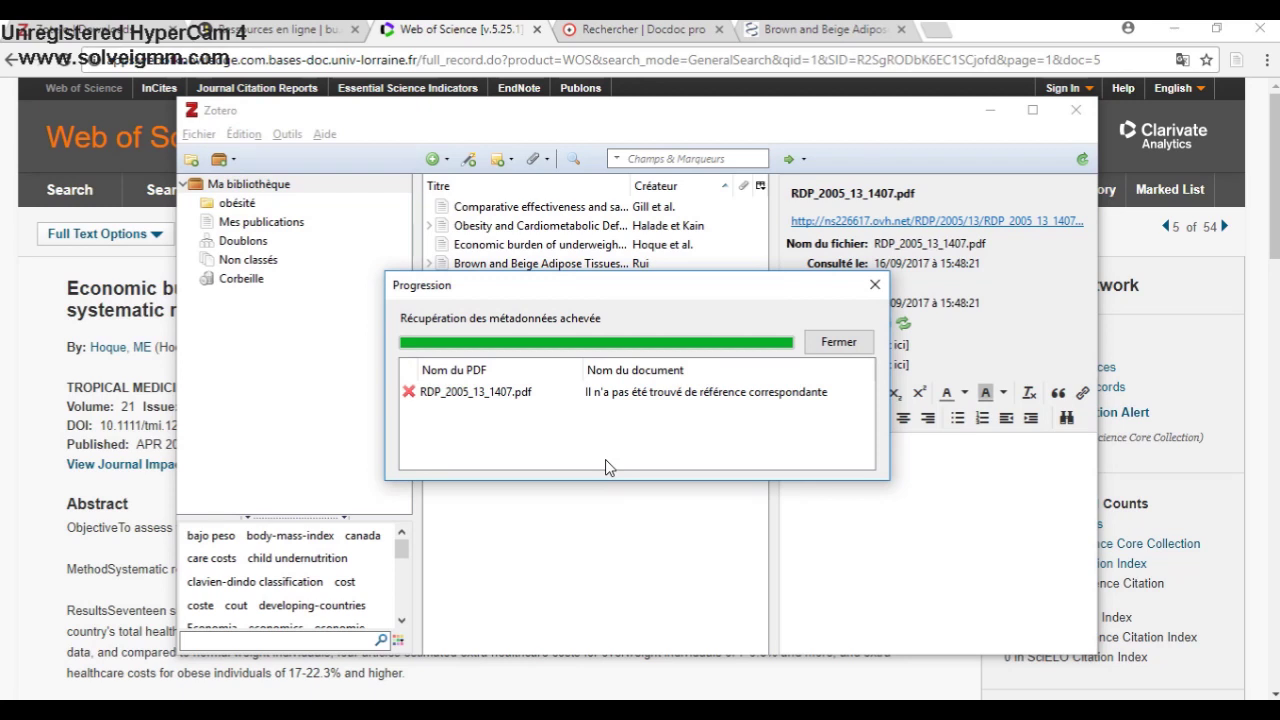
Dismiss the metadata retrieval report and add a blank Article de revue item to Ma bibliothèque.
{"action": "left_click", "coordinate": [875, 287]}
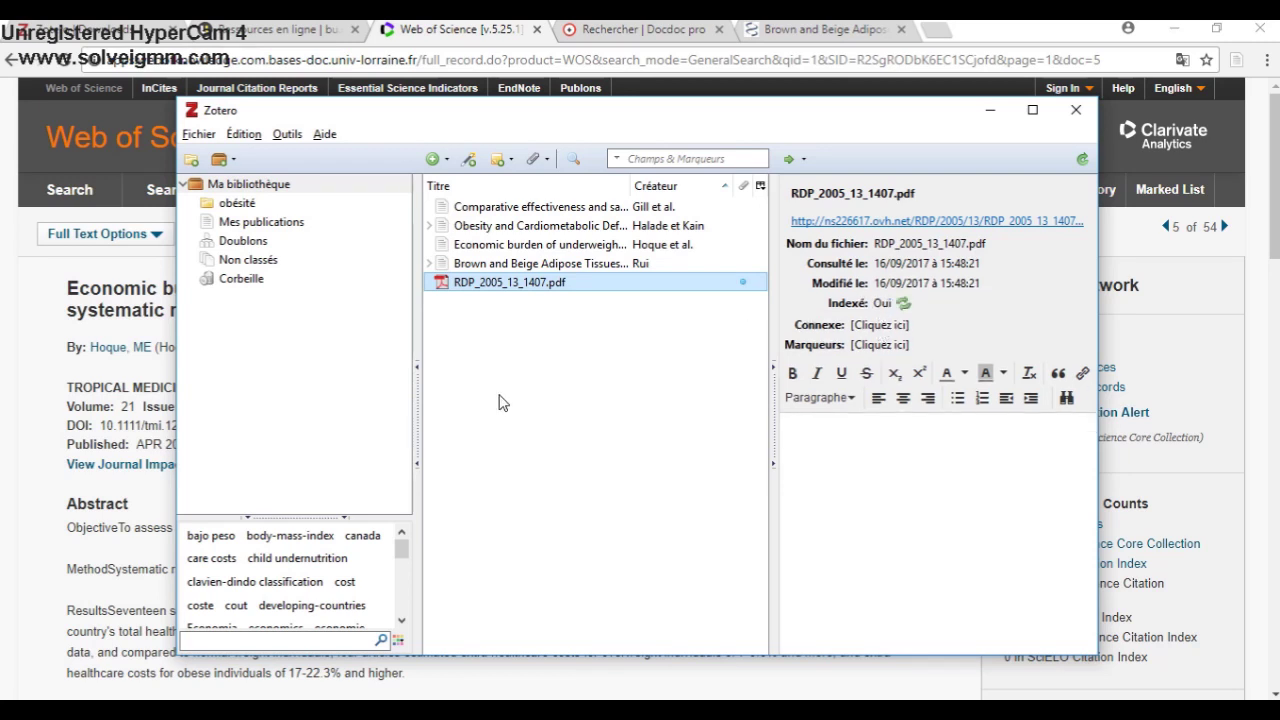
{"action": "left_click", "coordinate": [446, 162]}
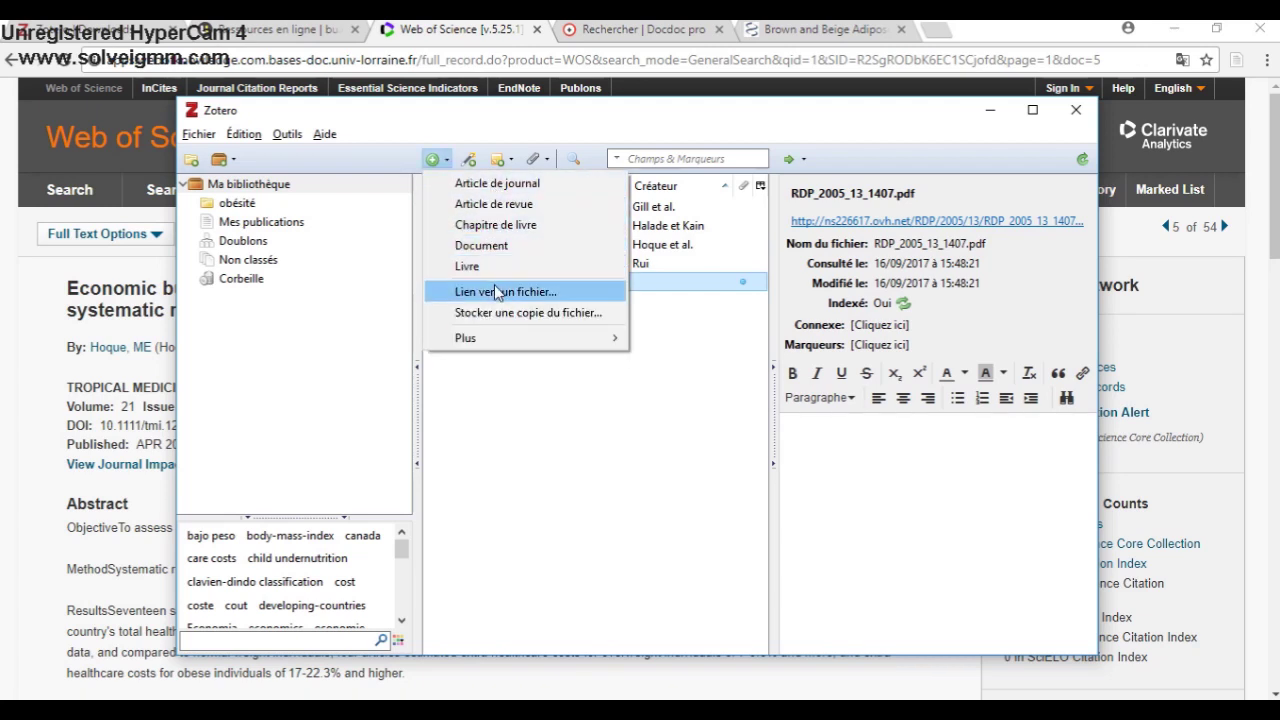
{"action": "mouse_move", "coordinate": [522, 347]}
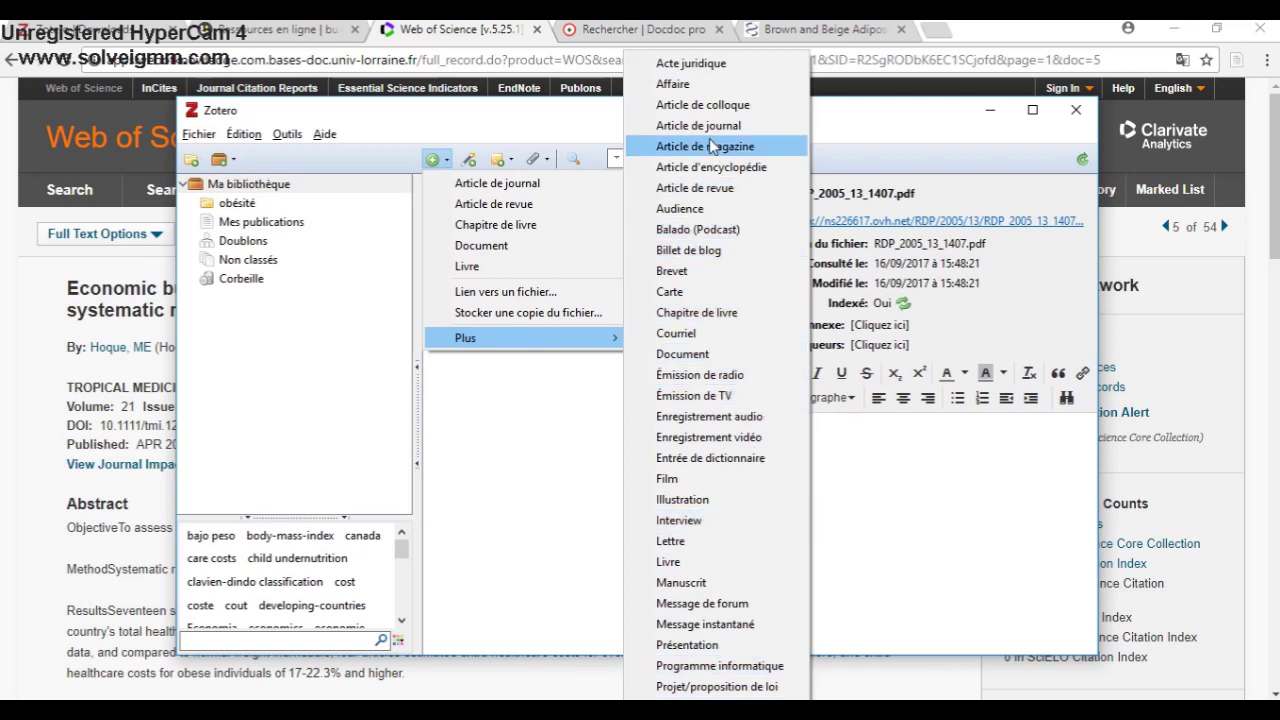
{"action": "left_click", "coordinate": [708, 190]}
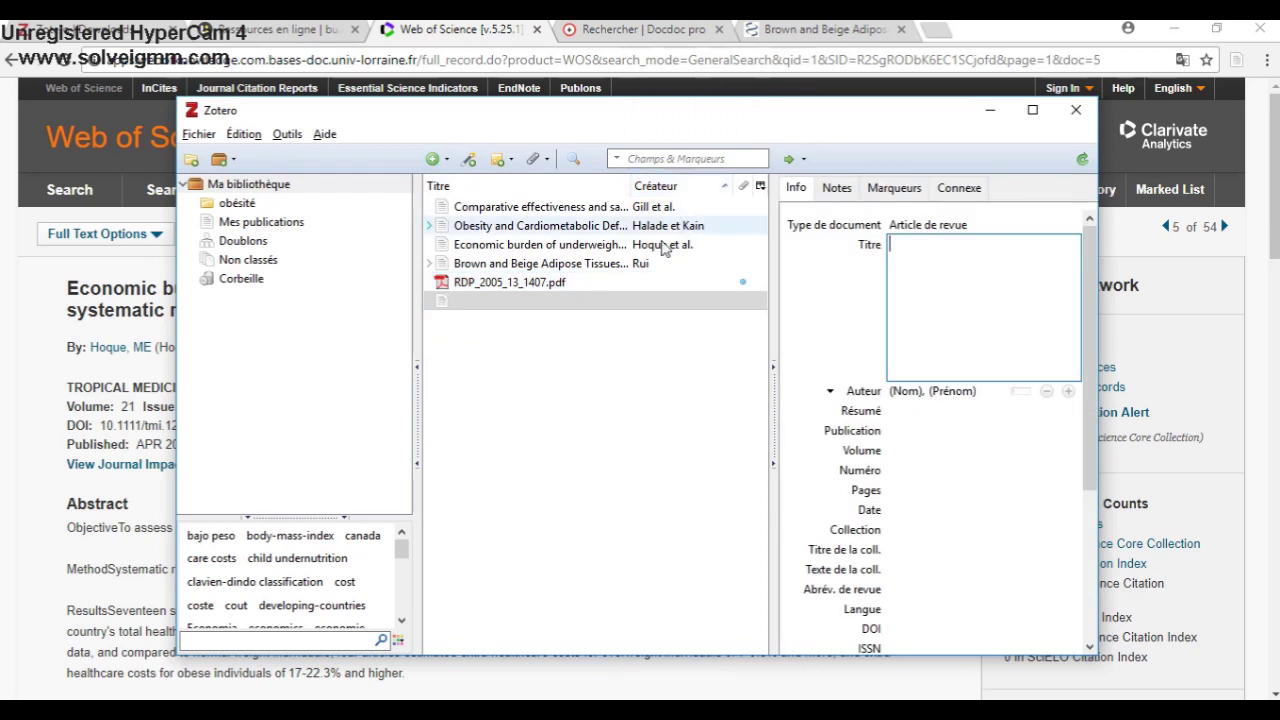
Open RDP_2005_13_1407.pdf in Acrobat Reader and arrange its reduced window and Zotero so both are visible.
{"action": "left_click", "coordinate": [560, 282]}
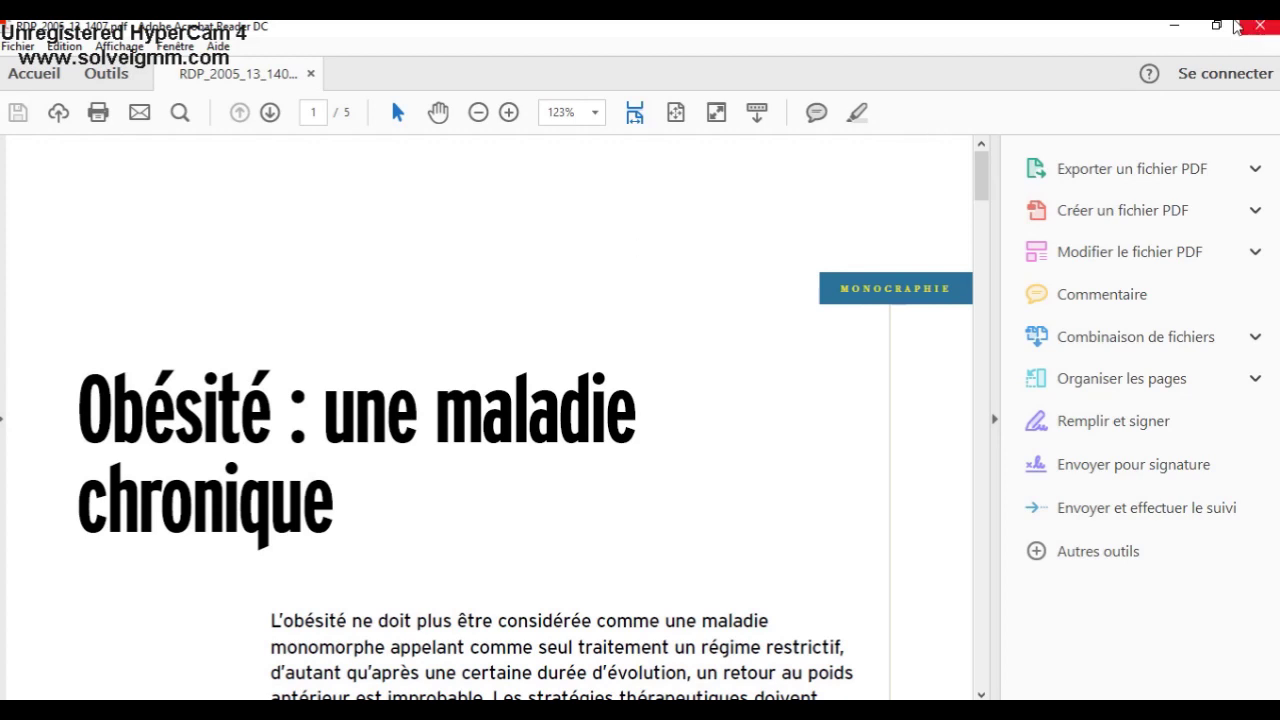
{"action": "left_click", "coordinate": [1217, 25]}
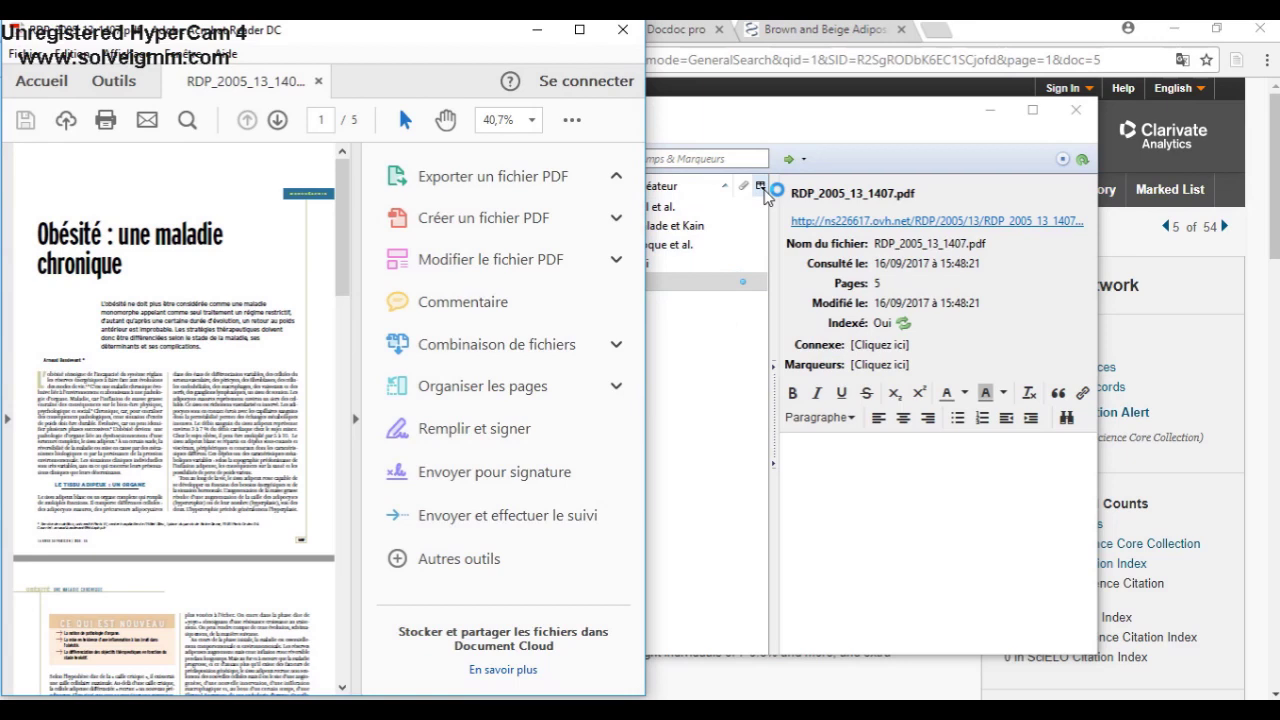
{"action": "left_click", "coordinate": [793, 130]}
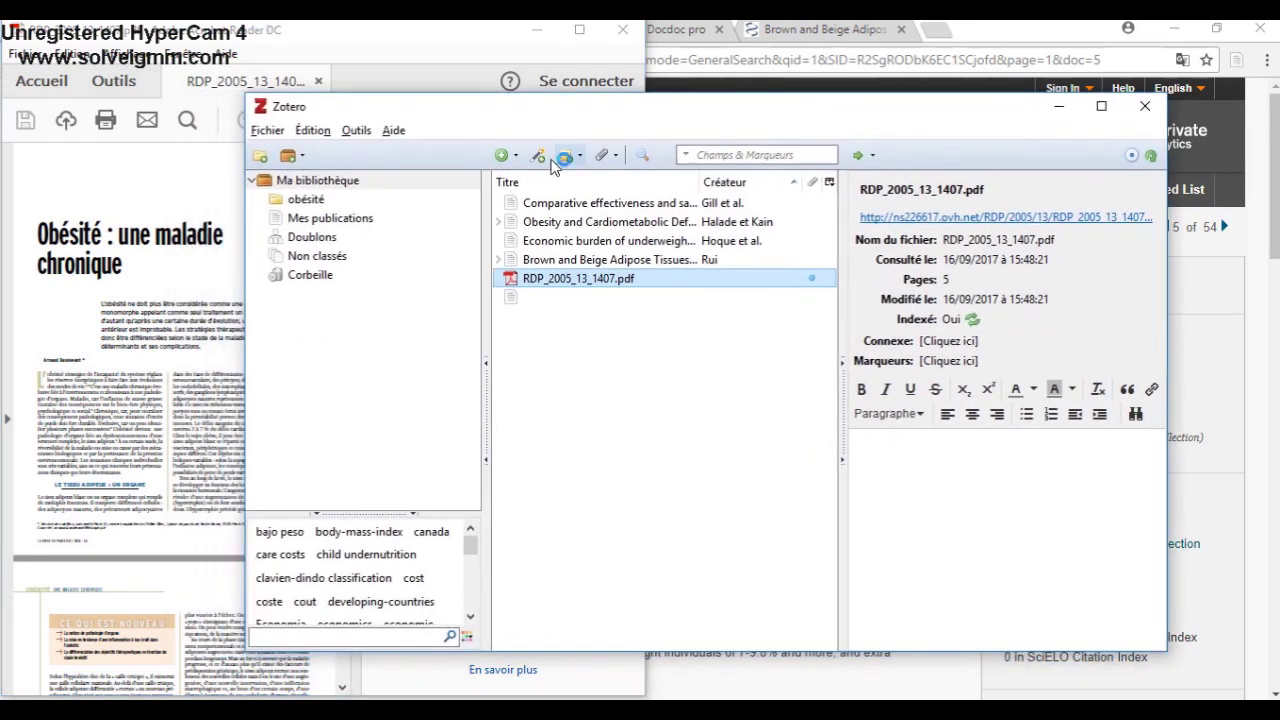
Create an Article de revue item in Ma bibliothèque titled "Obésité : une maladie chronique".
{"action": "left_click", "coordinate": [517, 157]}
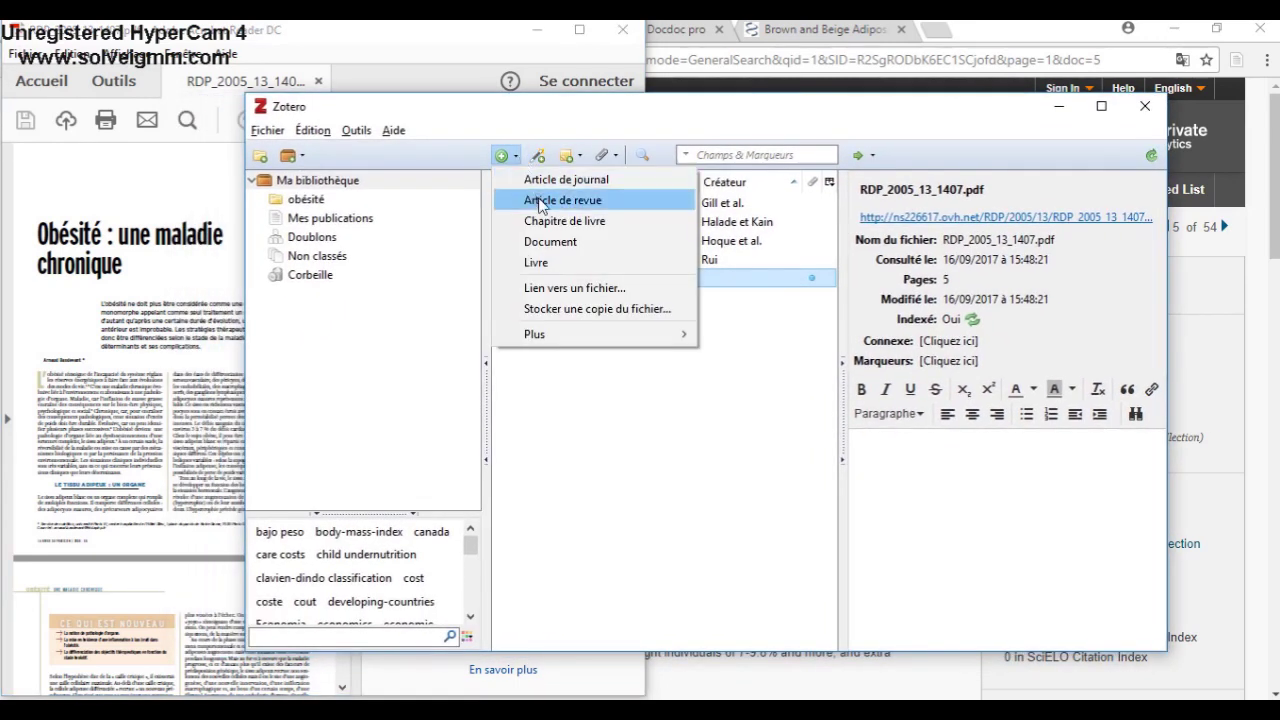
{"action": "left_click", "coordinate": [540, 200]}
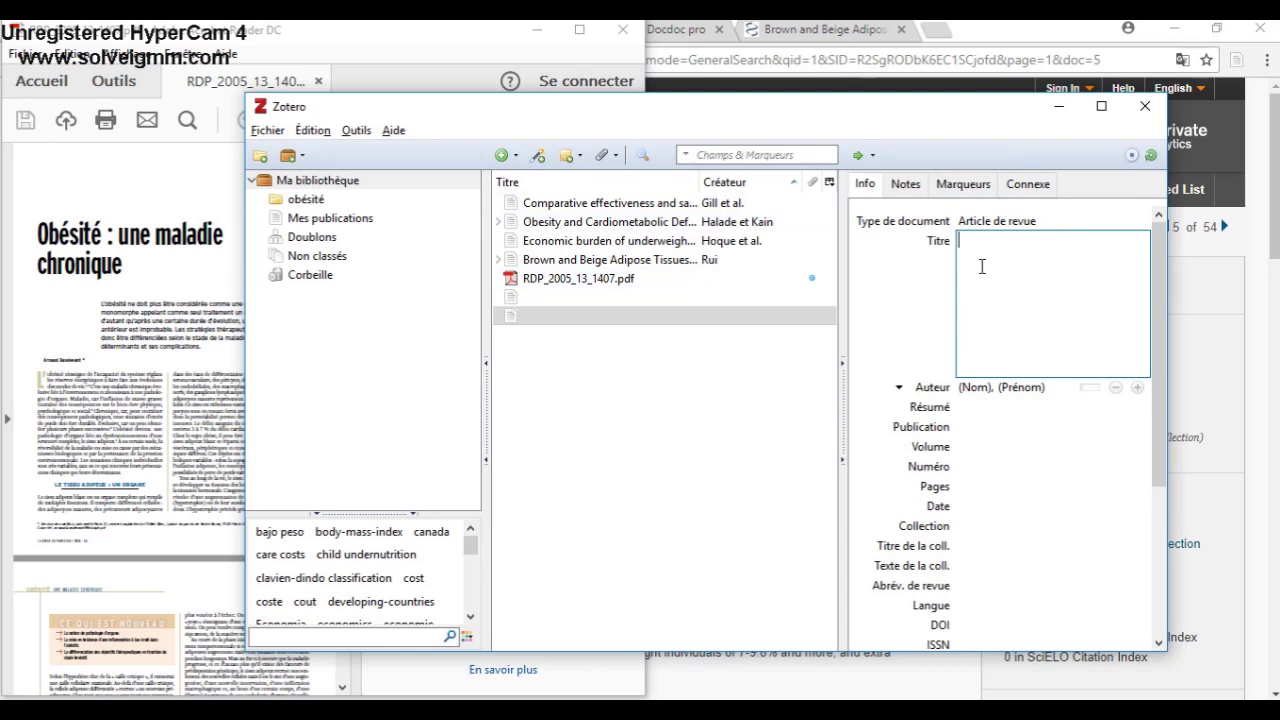
{"action": "type", "text": "Obésité : une maladie chronique"}
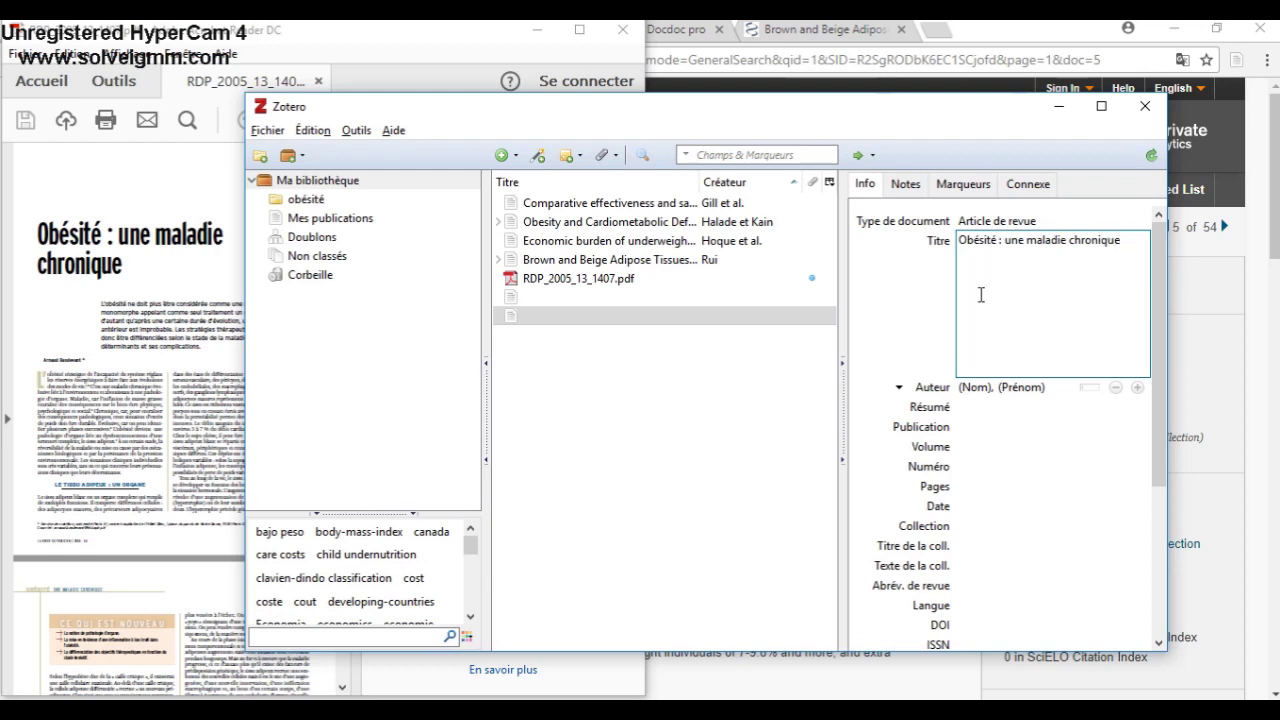
Enter the author's last name and first-name initial for the article "Obésité : une maladie chronique".
{"action": "left_click", "coordinate": [975, 387]}
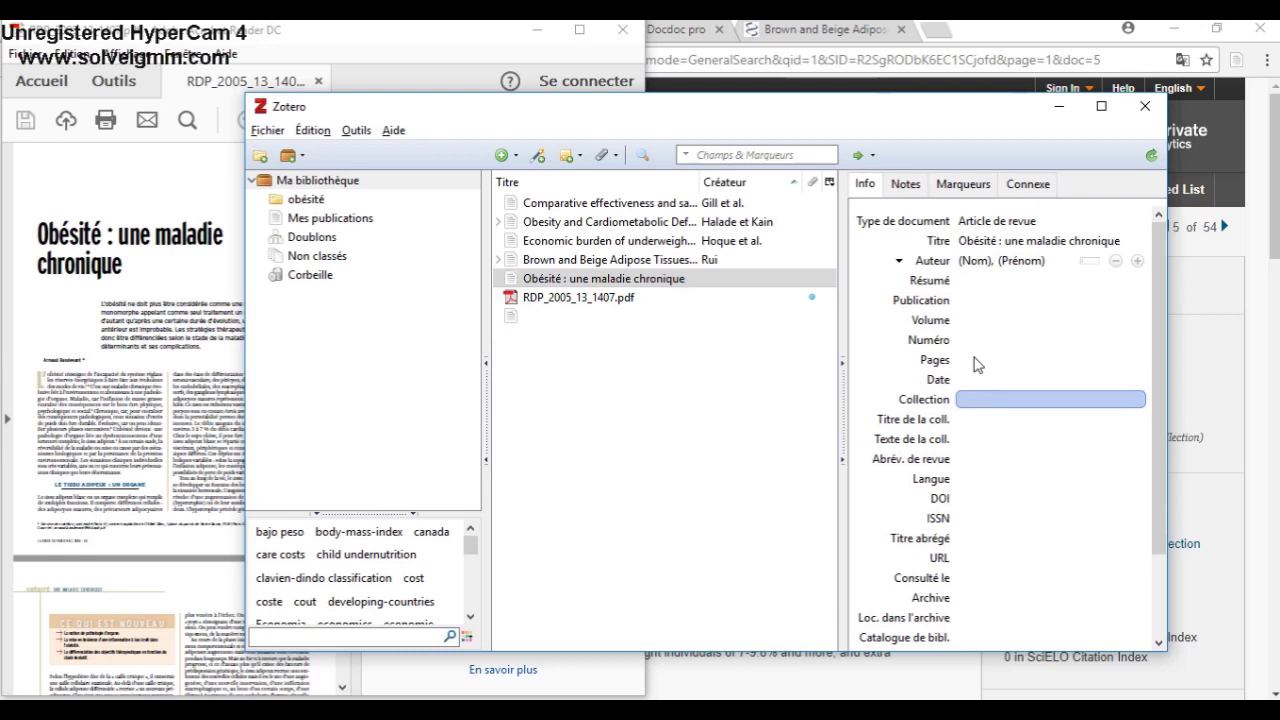
{"action": "left_click", "coordinate": [977, 262]}
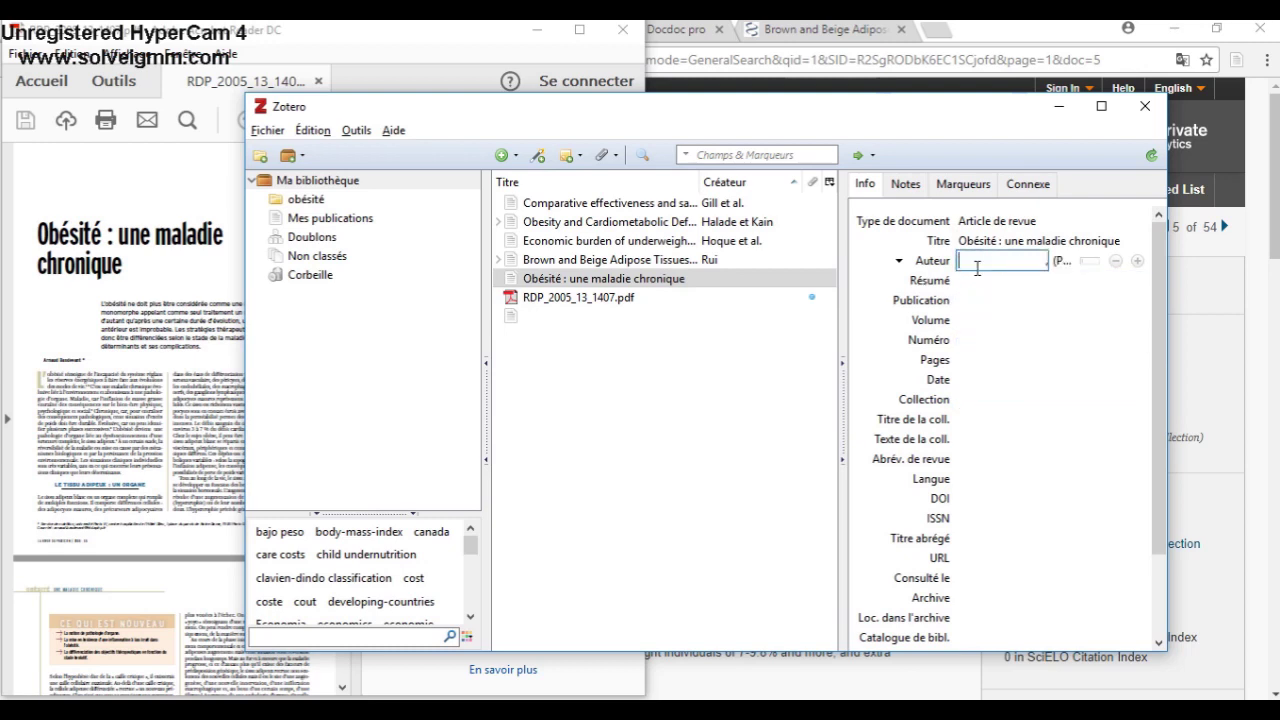
{"action": "type", "text": "B"}
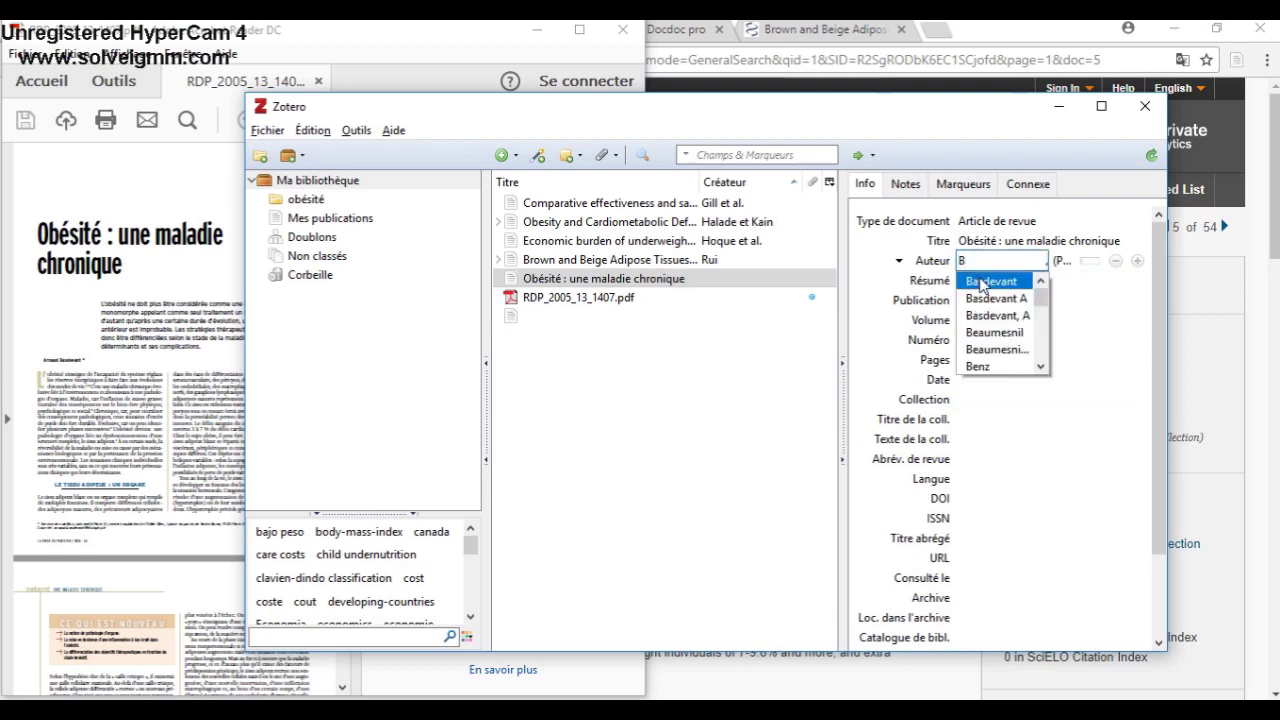
{"action": "left_click", "coordinate": [982, 283]}
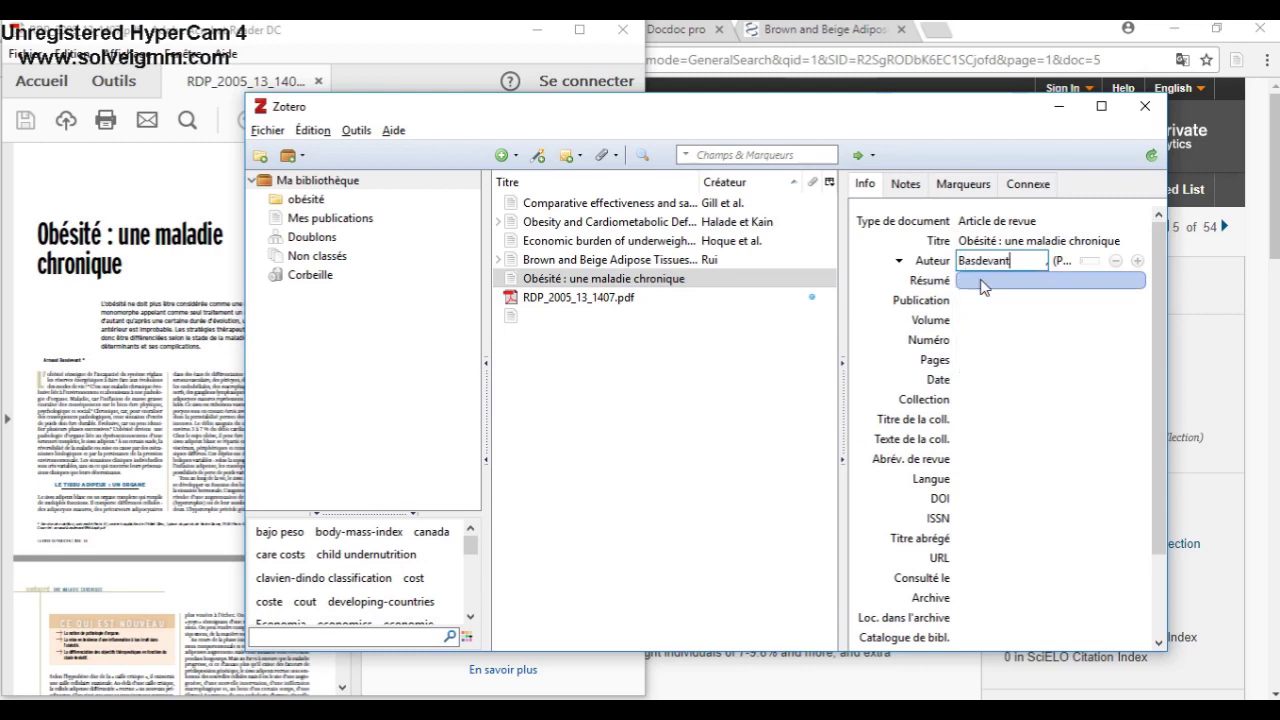
{"action": "left_click", "coordinate": [1061, 262]}
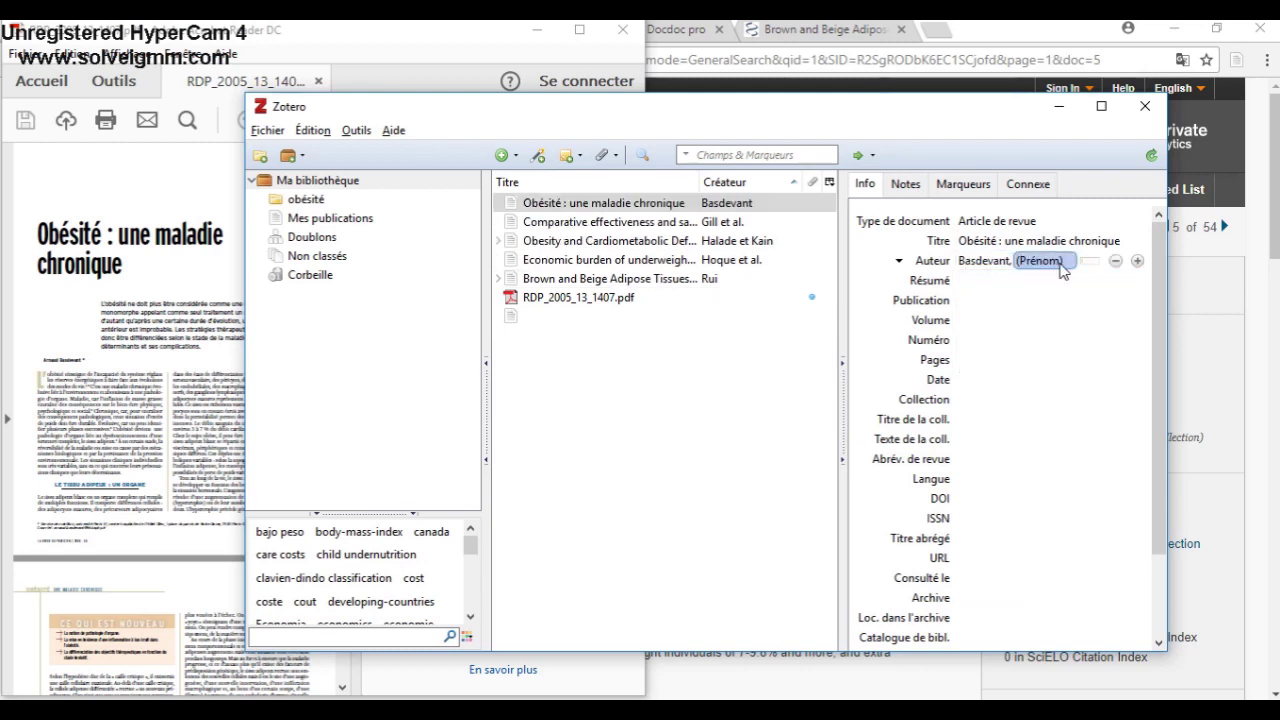
{"action": "left_click", "coordinate": [1062, 264]}
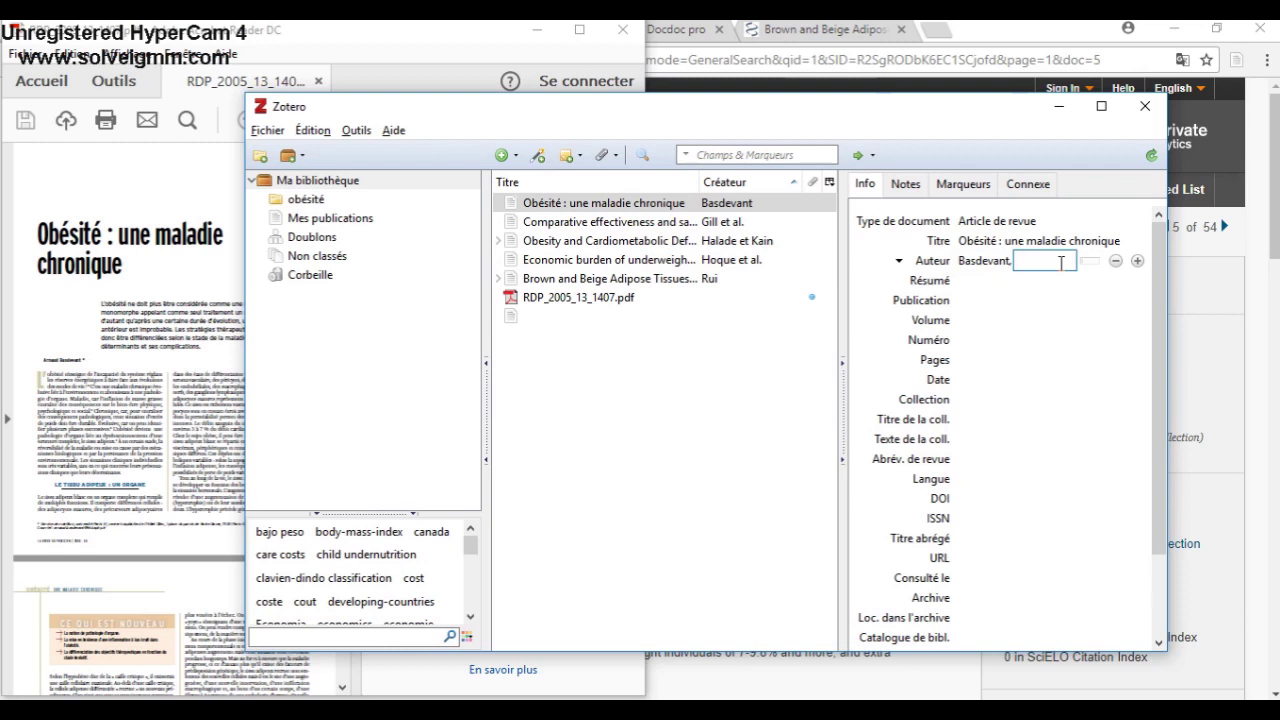
{"action": "type", "text": "A"}
{"action": "key", "text": "Escape"}
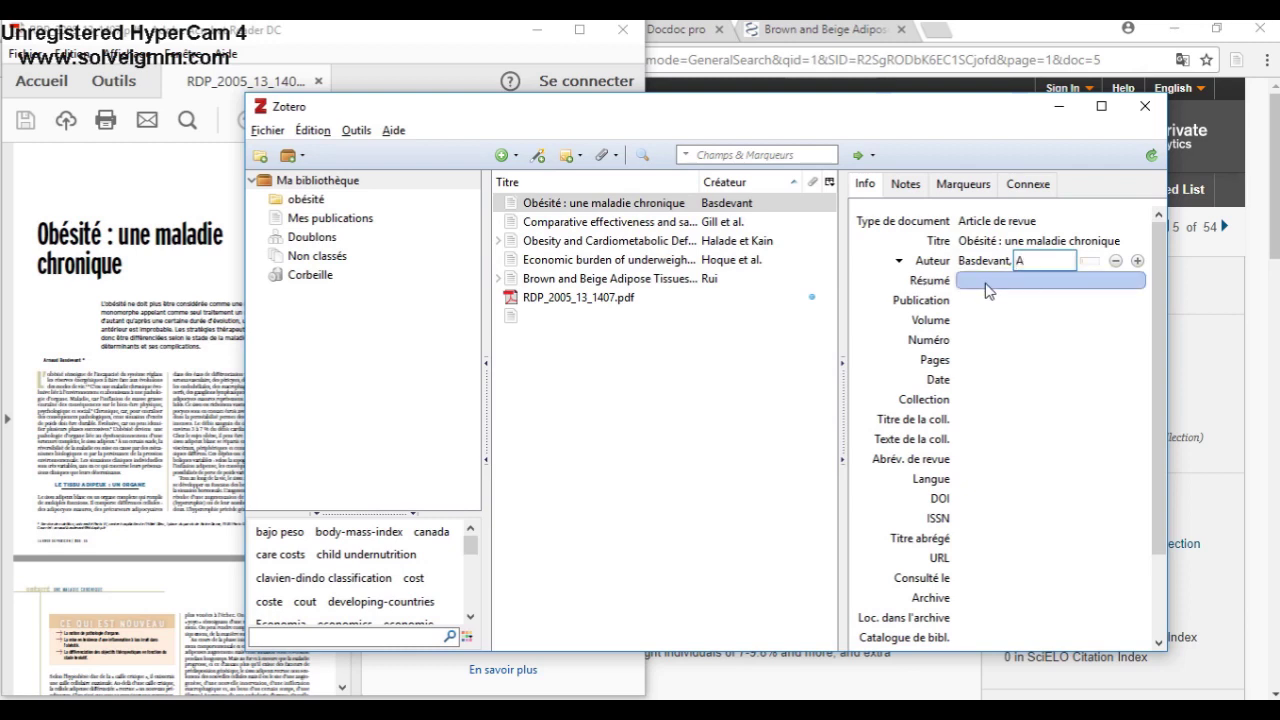
{"action": "key", "text": "Return"}
Set the article's issue number (Numéro) to 55.
{"action": "left_click", "coordinate": [967, 343]}
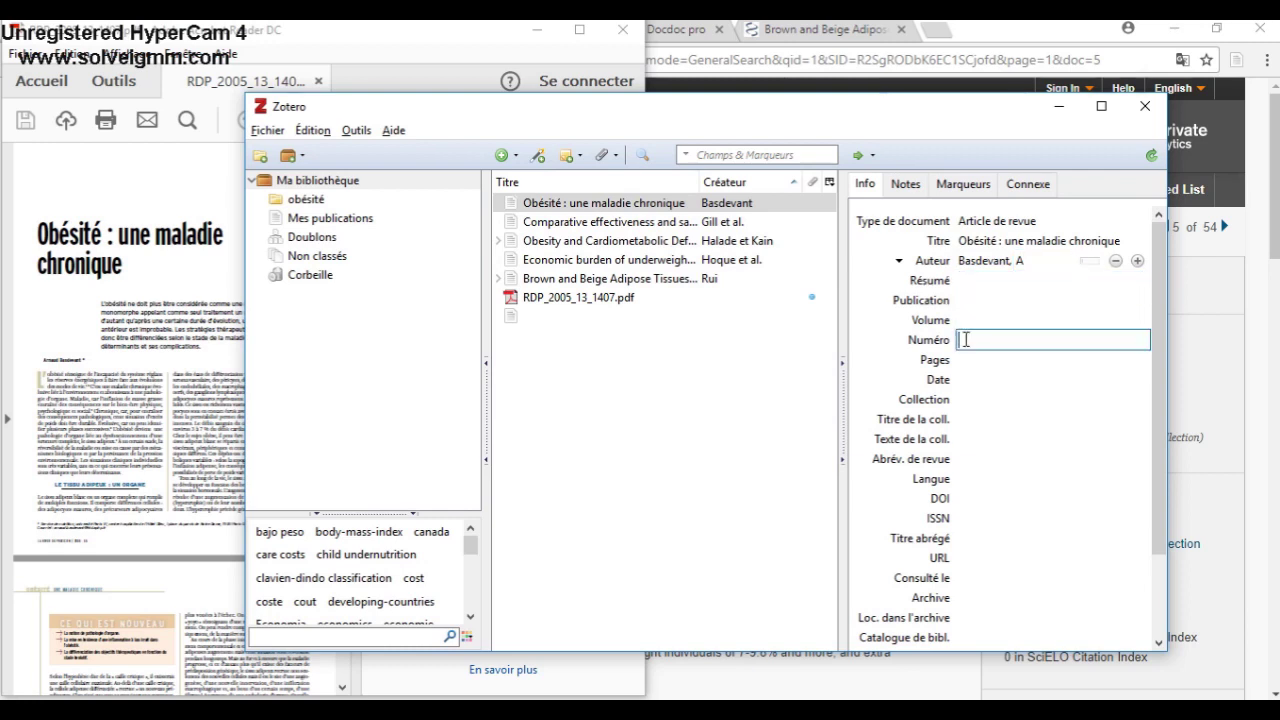
{"action": "type", "text": "55"}
{"action": "key", "text": "Return"}
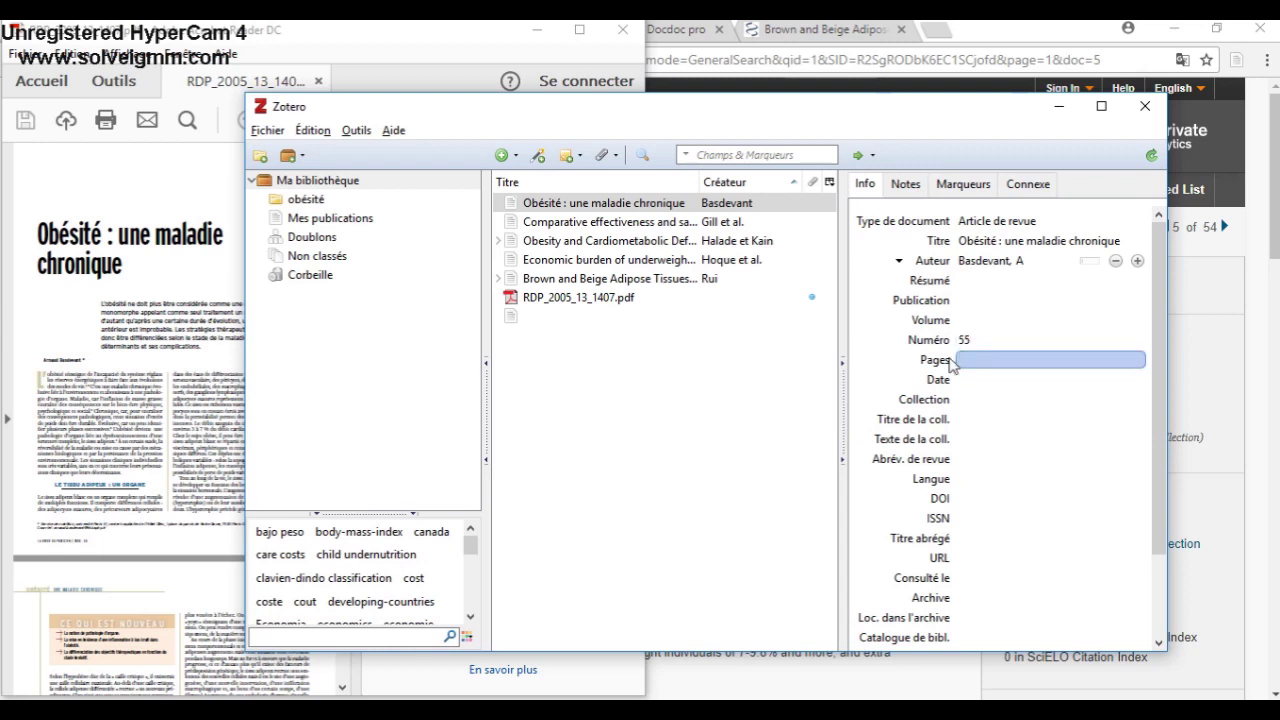
Enlarge the PDF to 75%, hide its tools pane and check the page number at the foot of the first page.
{"action": "left_click", "coordinate": [191, 493]}
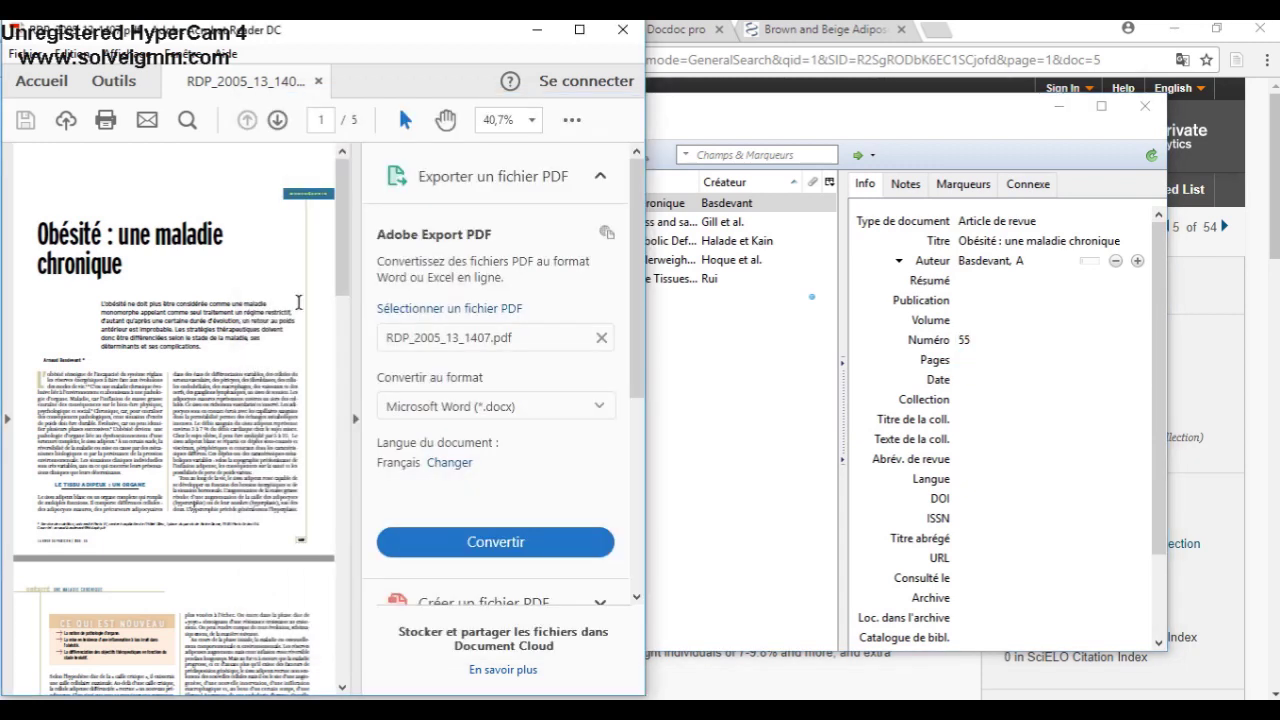
{"action": "left_click", "coordinate": [532, 121]}
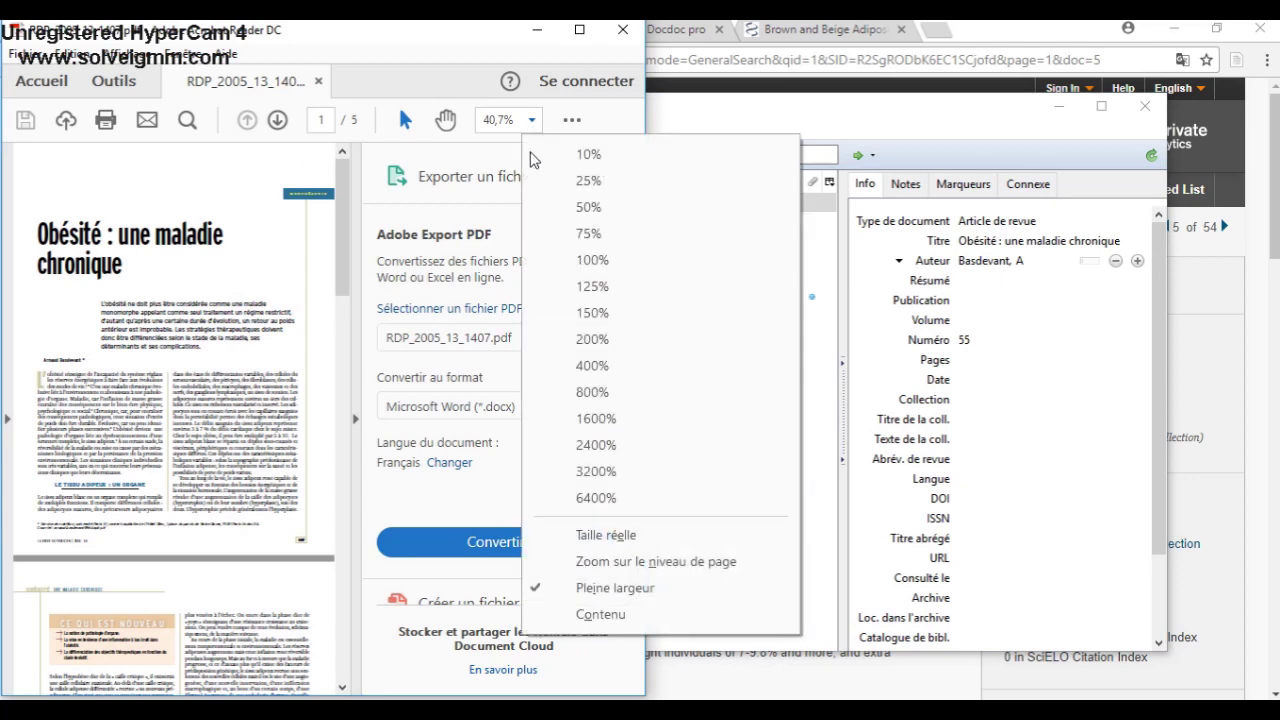
{"action": "left_click", "coordinate": [555, 222]}
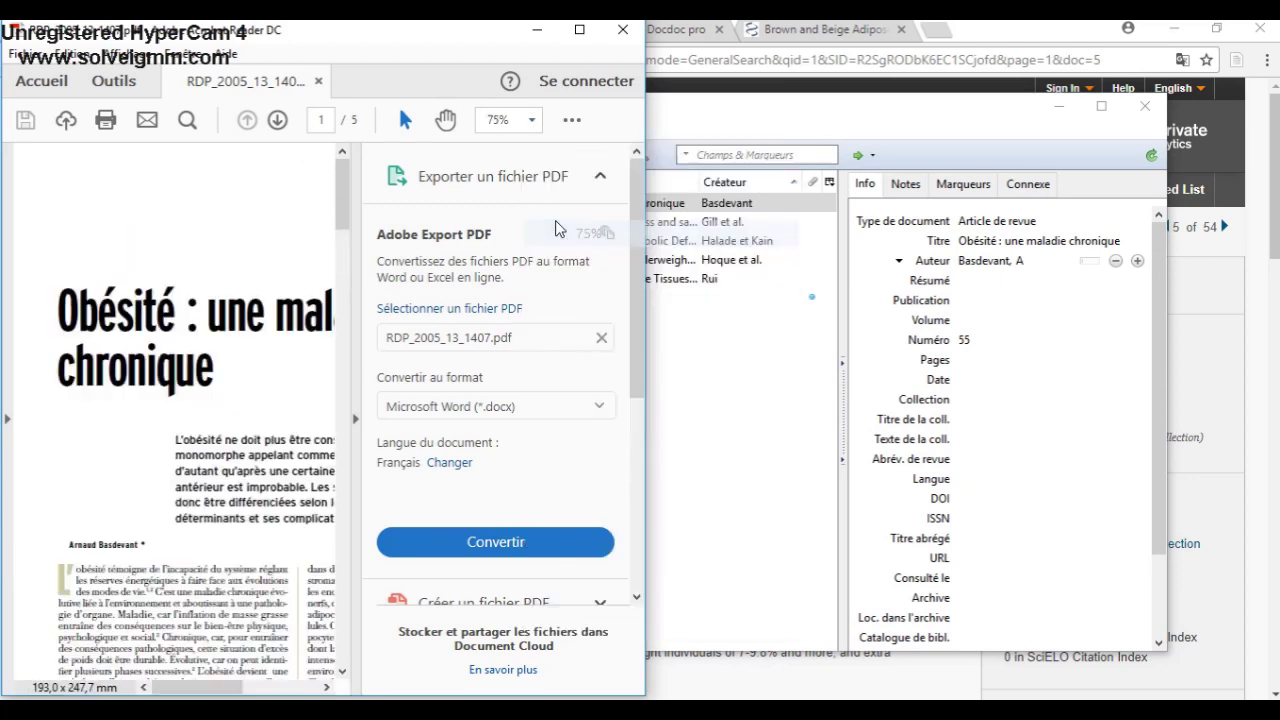
{"action": "left_click", "coordinate": [352, 416]}
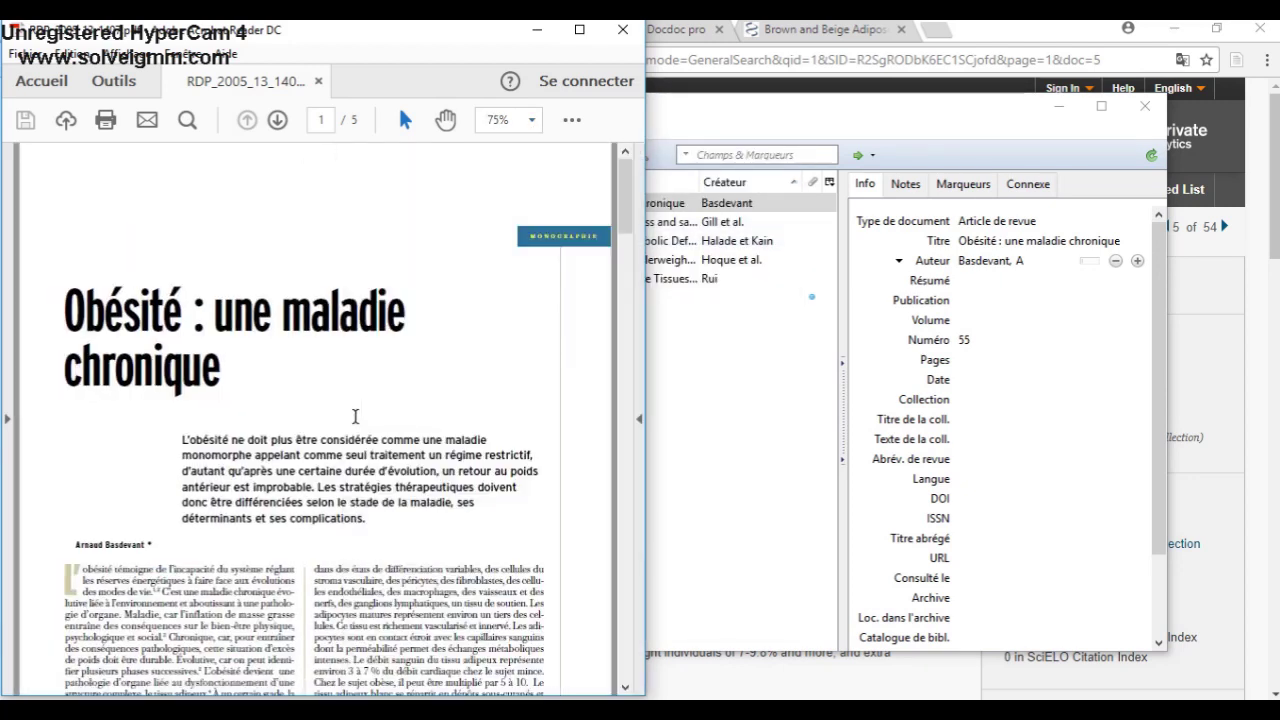
{"action": "left_click_drag", "start_coordinate": [622, 171], "coordinate": [625, 218]}
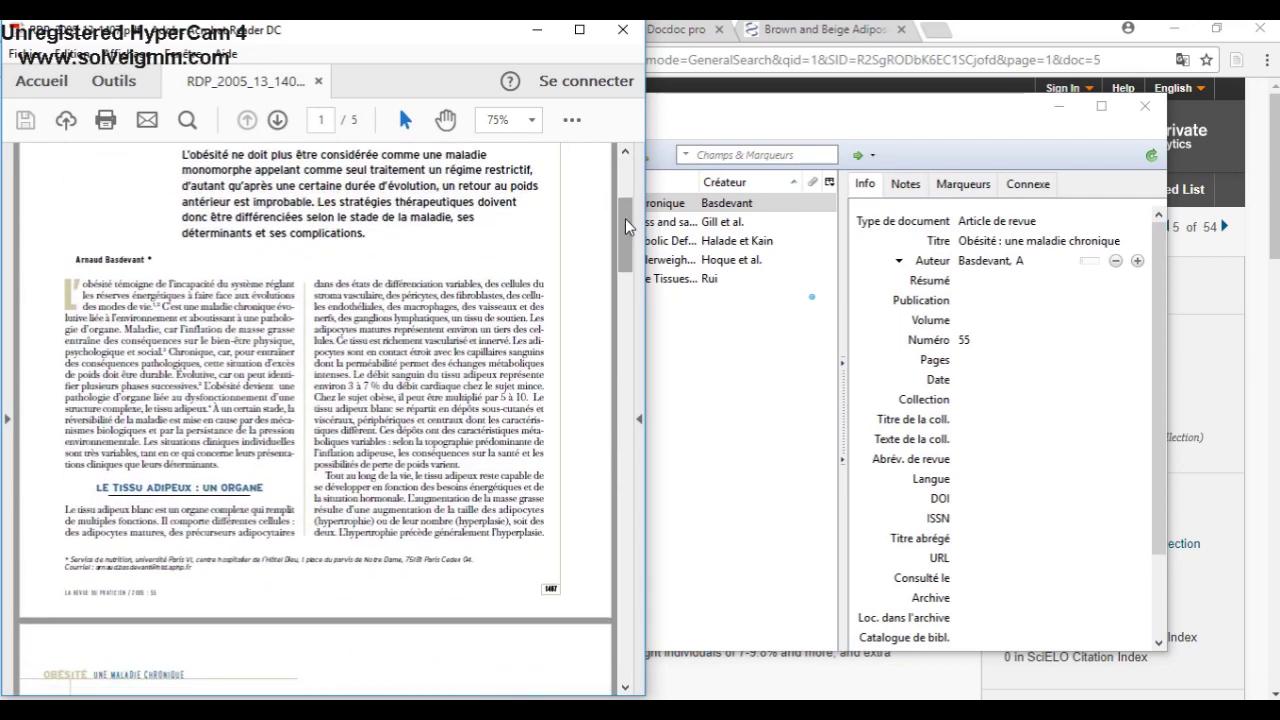
Set the article's page range to 1407-11 and its date to 2005 in Zotero.
{"action": "left_click", "coordinate": [971, 359]}
{"action": "type", "text": "1407-1"}
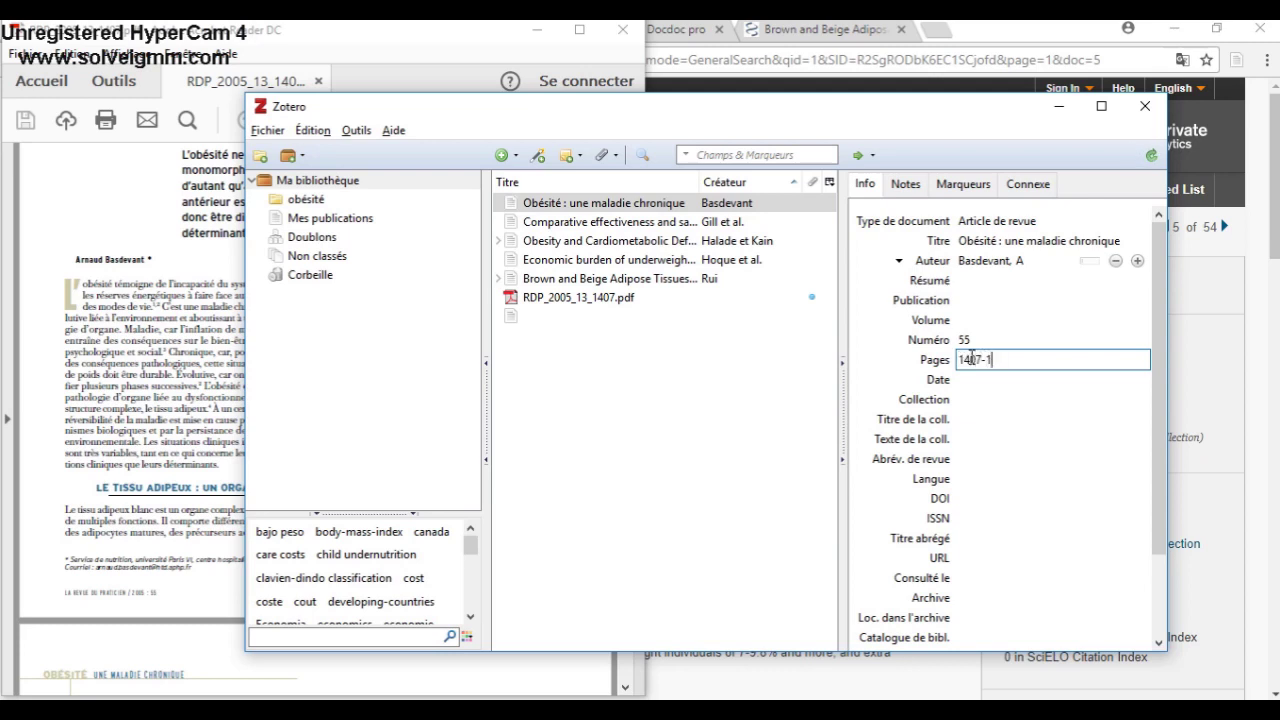
{"action": "type", "text": "1"}
{"action": "left_click", "coordinate": [968, 384]}
{"action": "type", "text": "2005"}
Set the article's journal abbreviation to Rev Prat.
{"action": "left_click", "coordinate": [965, 462]}
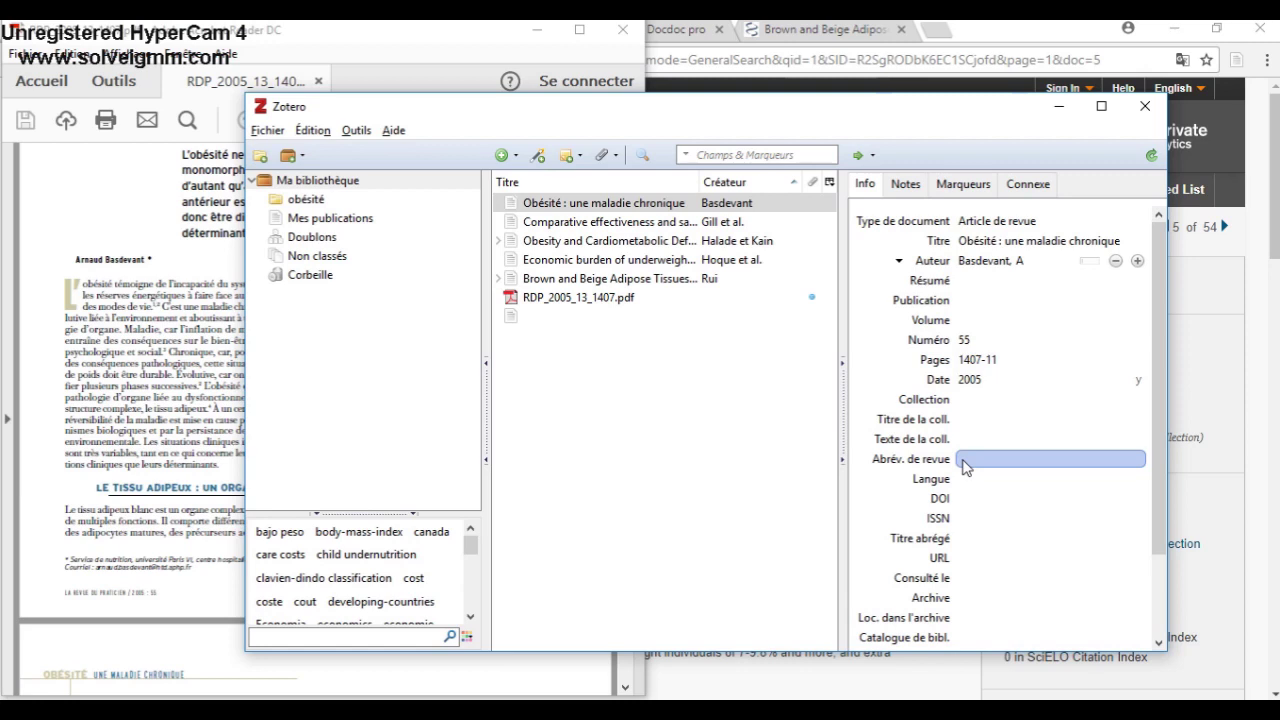
{"action": "type", "text": "Rev P"}
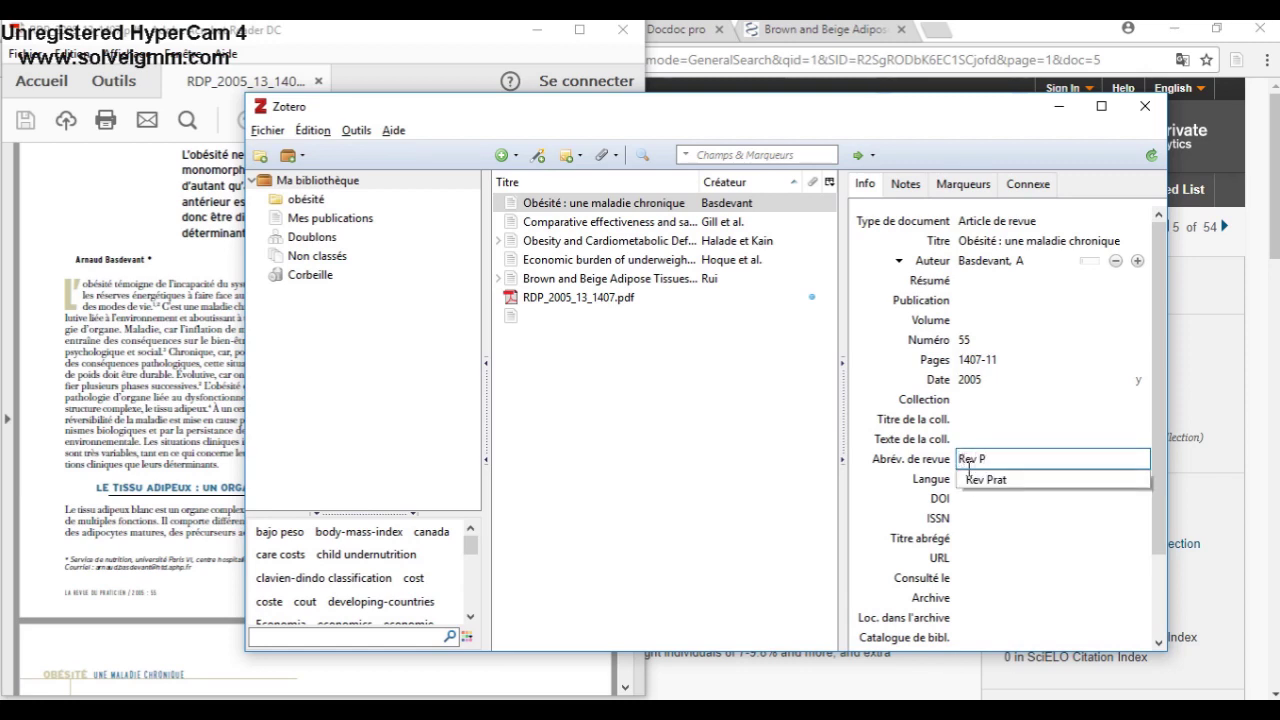
{"action": "left_click", "coordinate": [985, 480]}
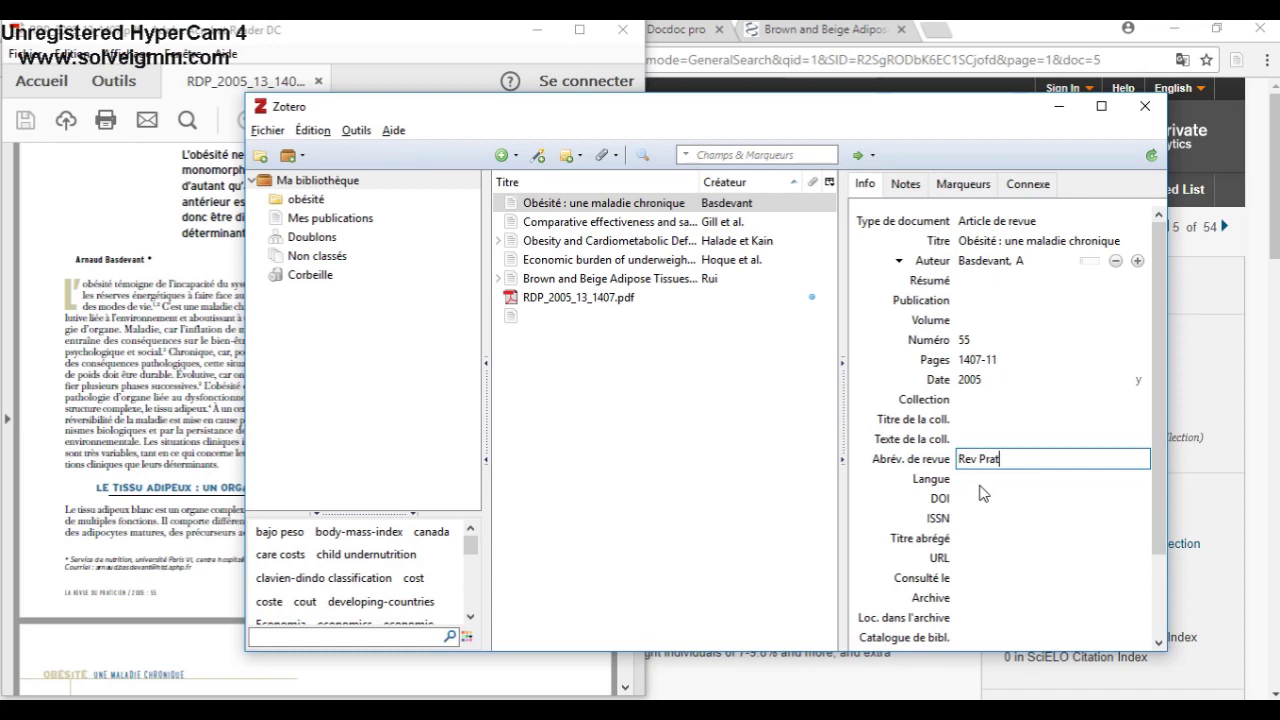
{"action": "left_click", "coordinate": [668, 391]}
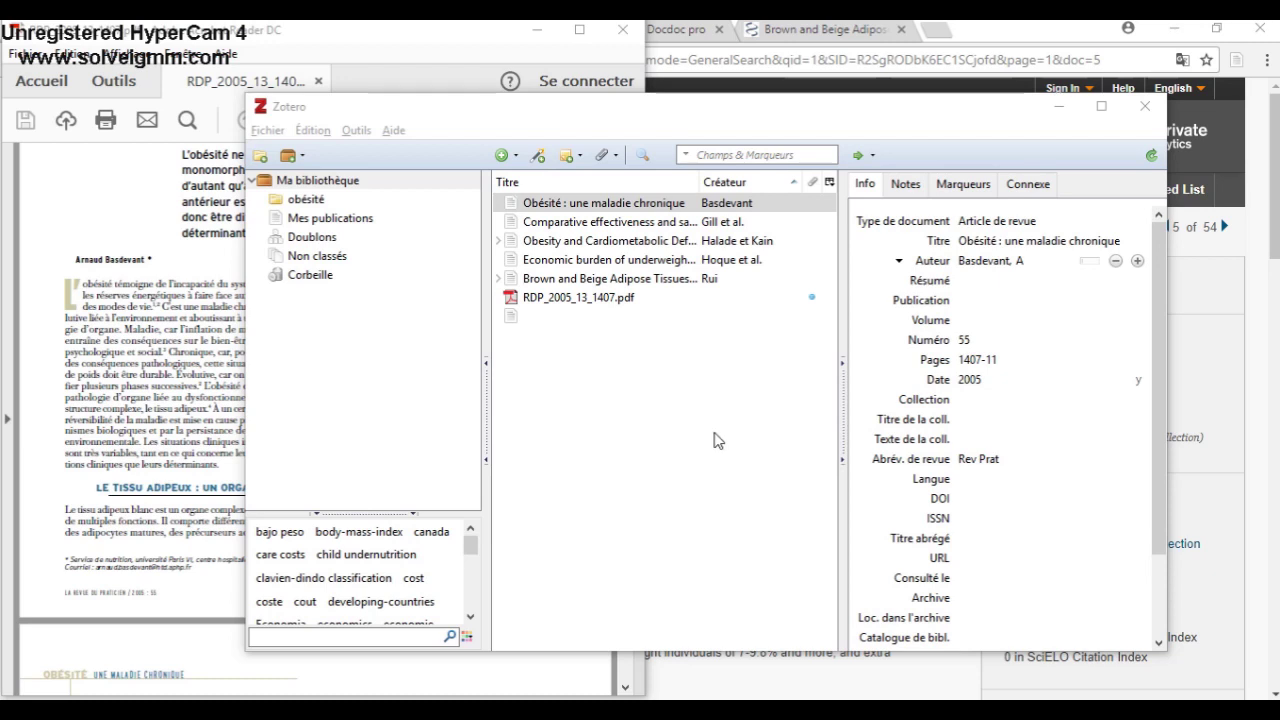
{"action": "left_click", "coordinate": [538, 158]}
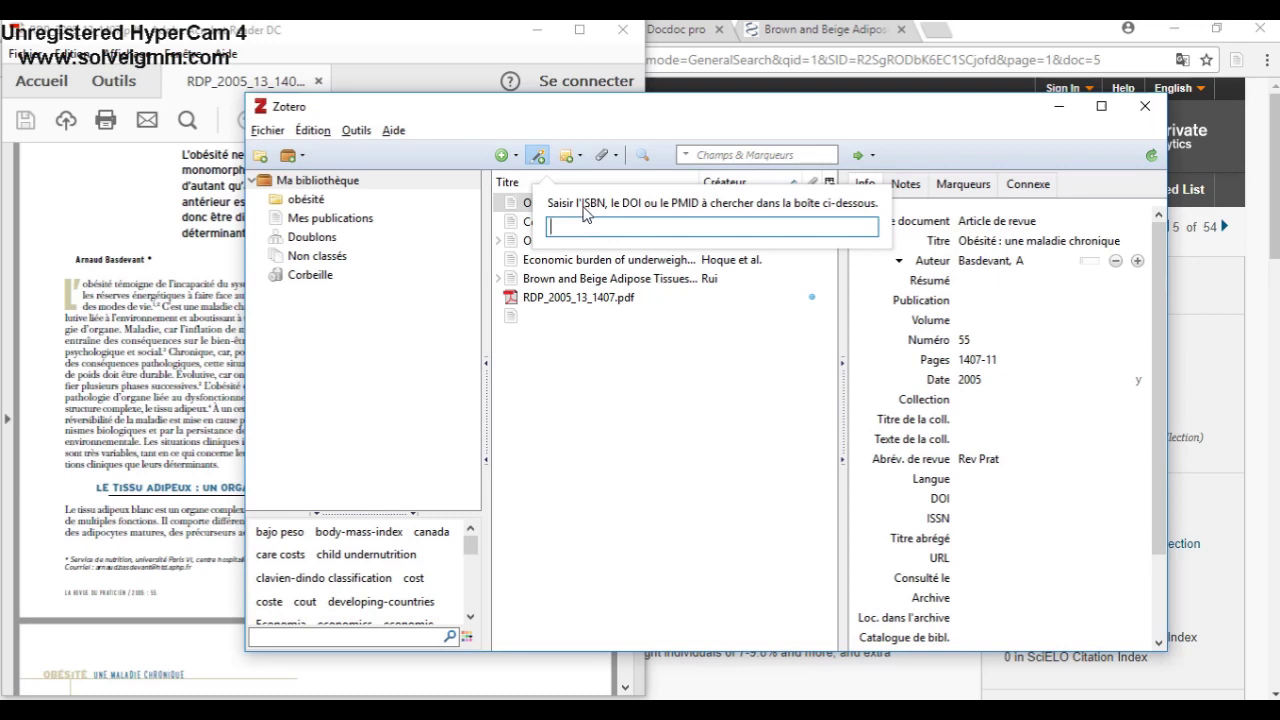
{"action": "type", "text": "9782-7288-0488-7"}
{"action": "key", "text": "Return"}
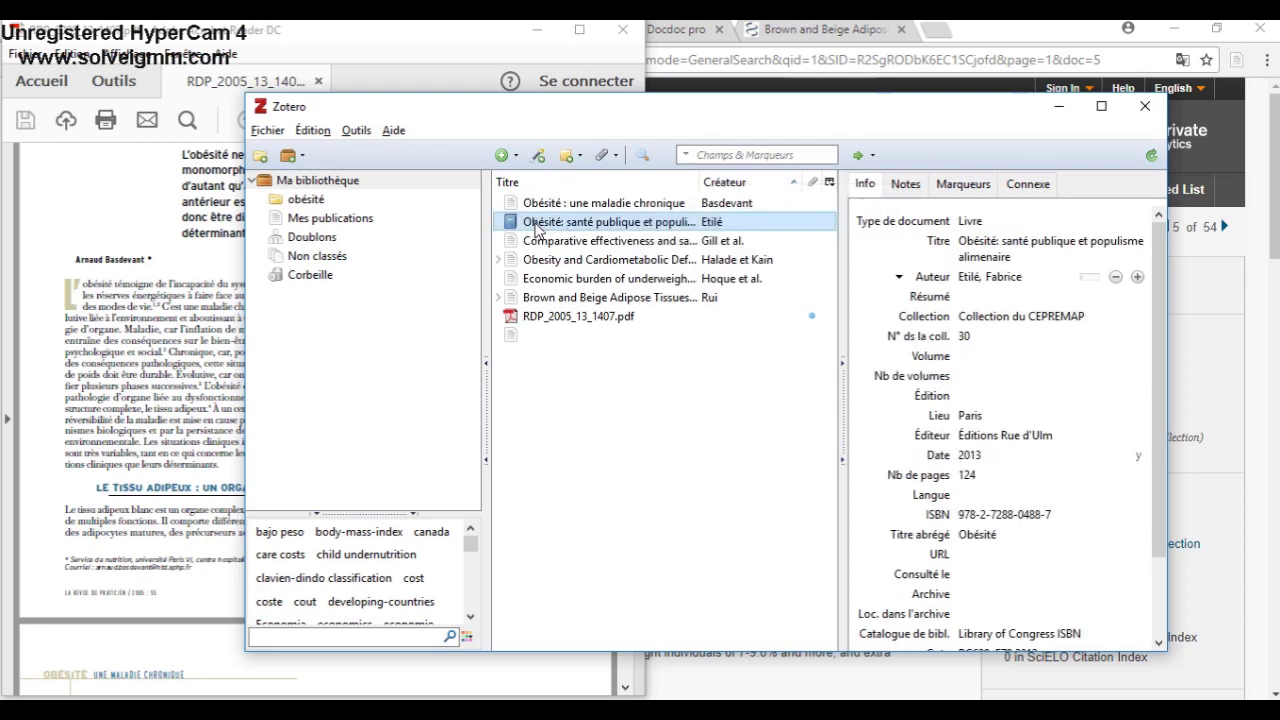
{"action": "left_click", "coordinate": [965, 243]}
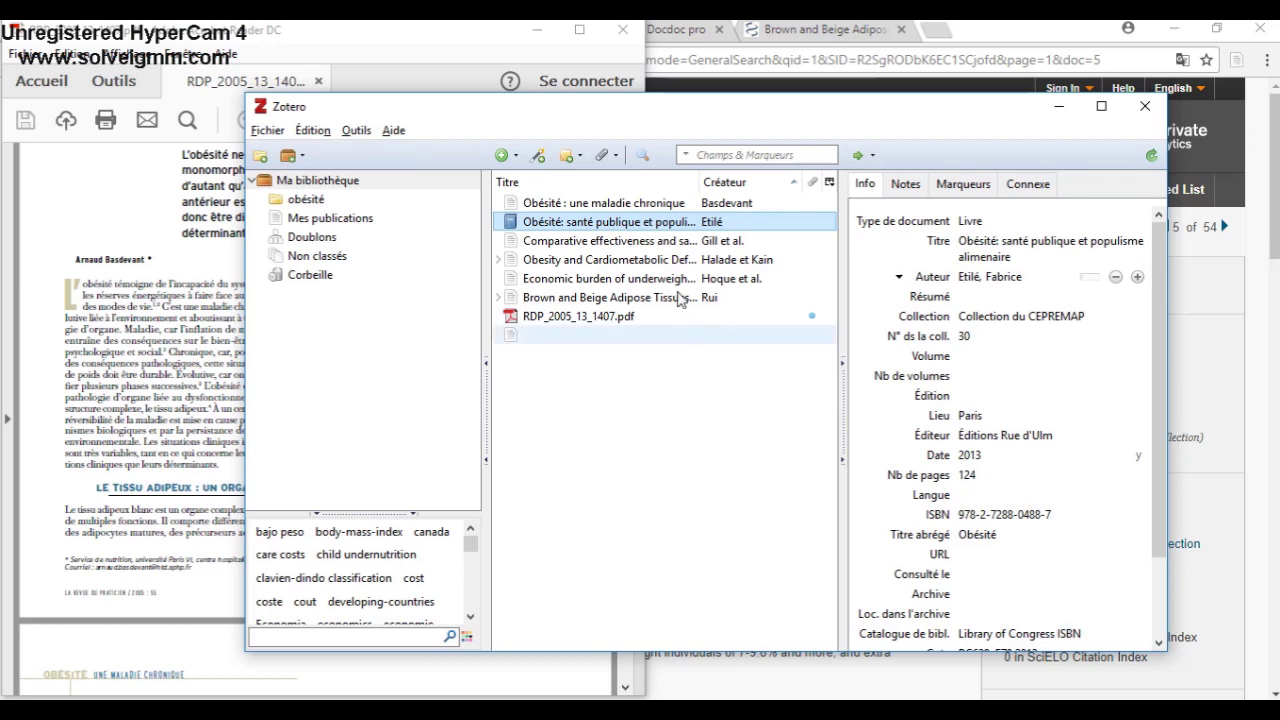
Run an advanced search of Ma bibliothèque for titles containing "Obesity and Cardiometabolic Defects in Heart Failure Pathology", and close the search.
{"action": "left_click", "coordinate": [643, 156]}
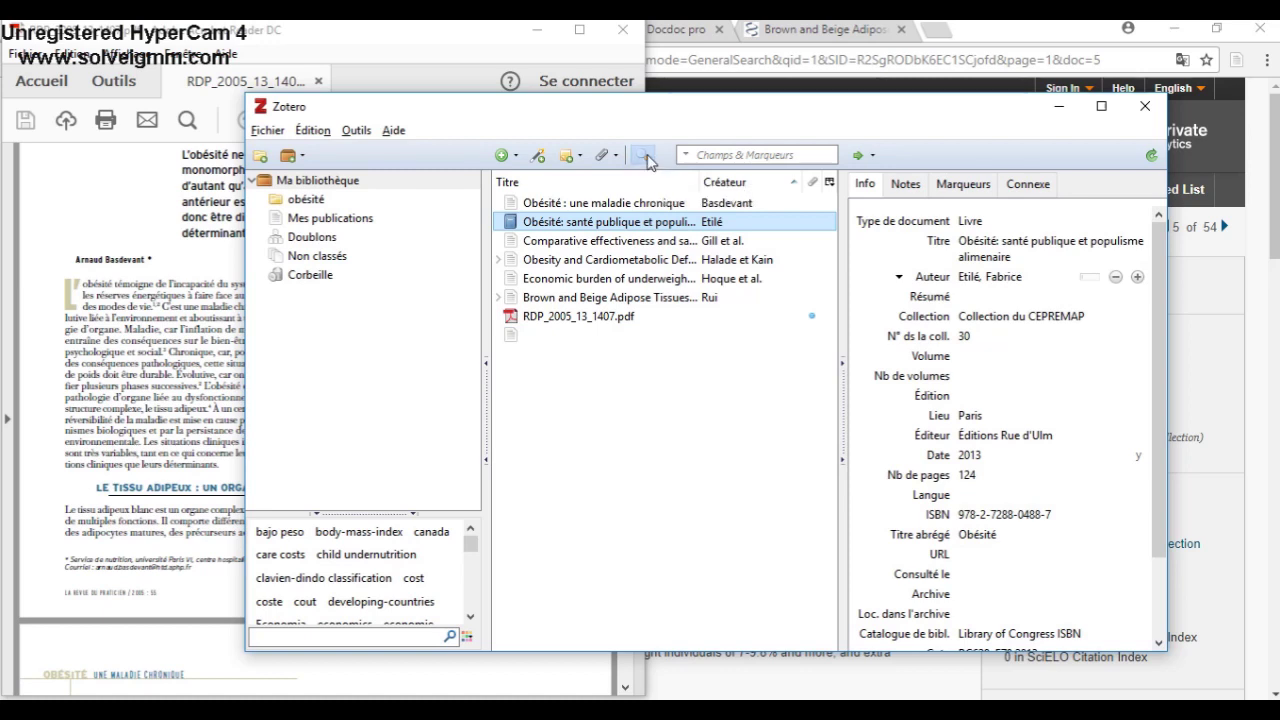
{"action": "left_click", "coordinate": [675, 252]}
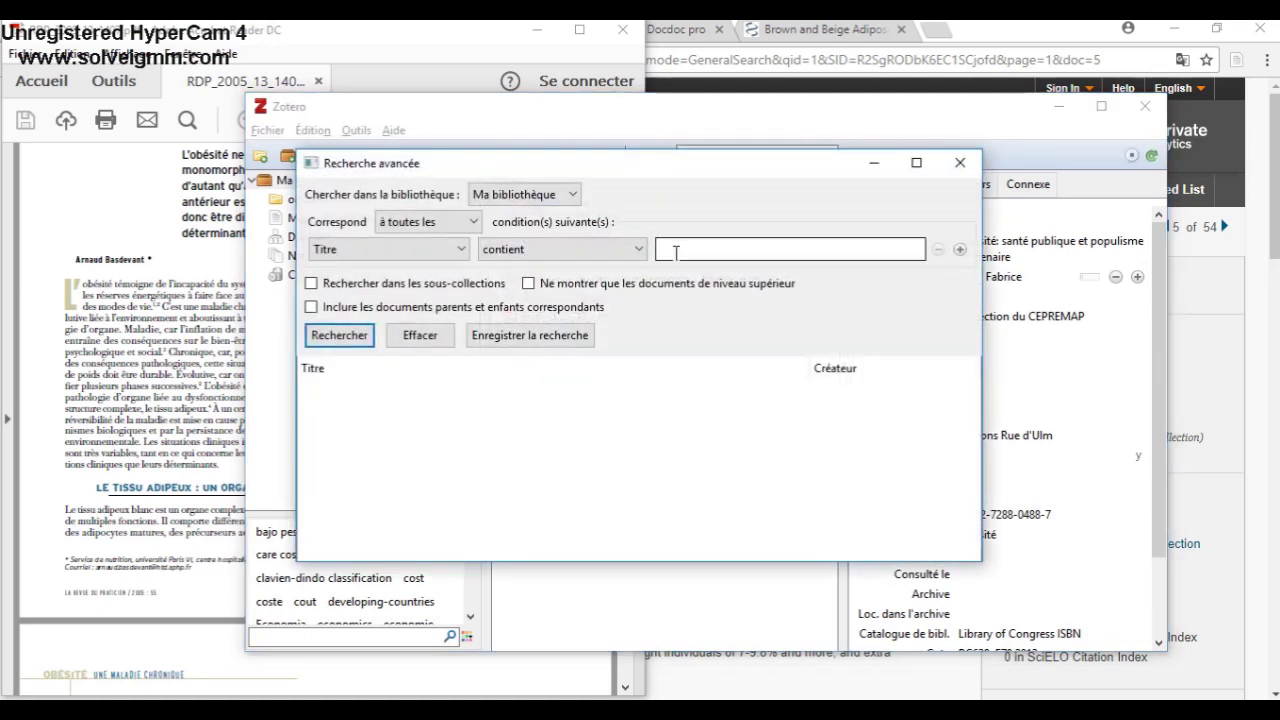
{"action": "type", "text": "obe"}
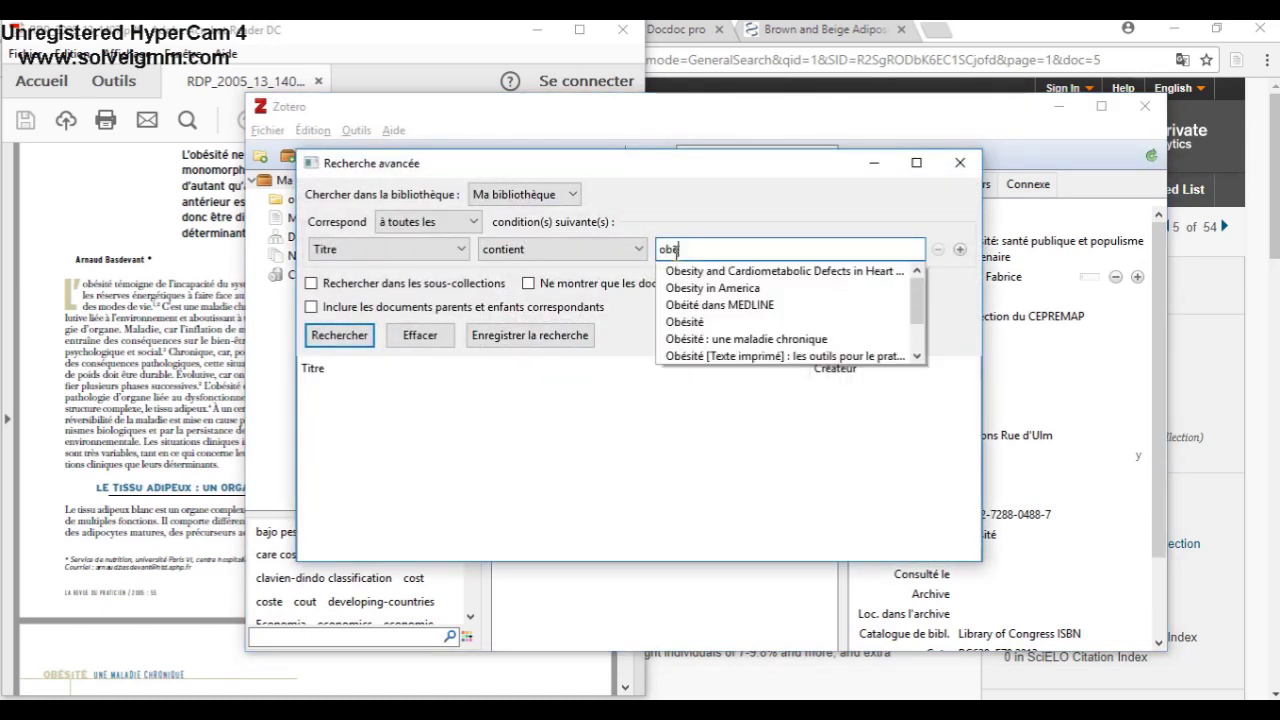
{"action": "left_click", "coordinate": [688, 272]}
{"action": "left_click", "coordinate": [342, 336]}
{"action": "left_click", "coordinate": [660, 392]}
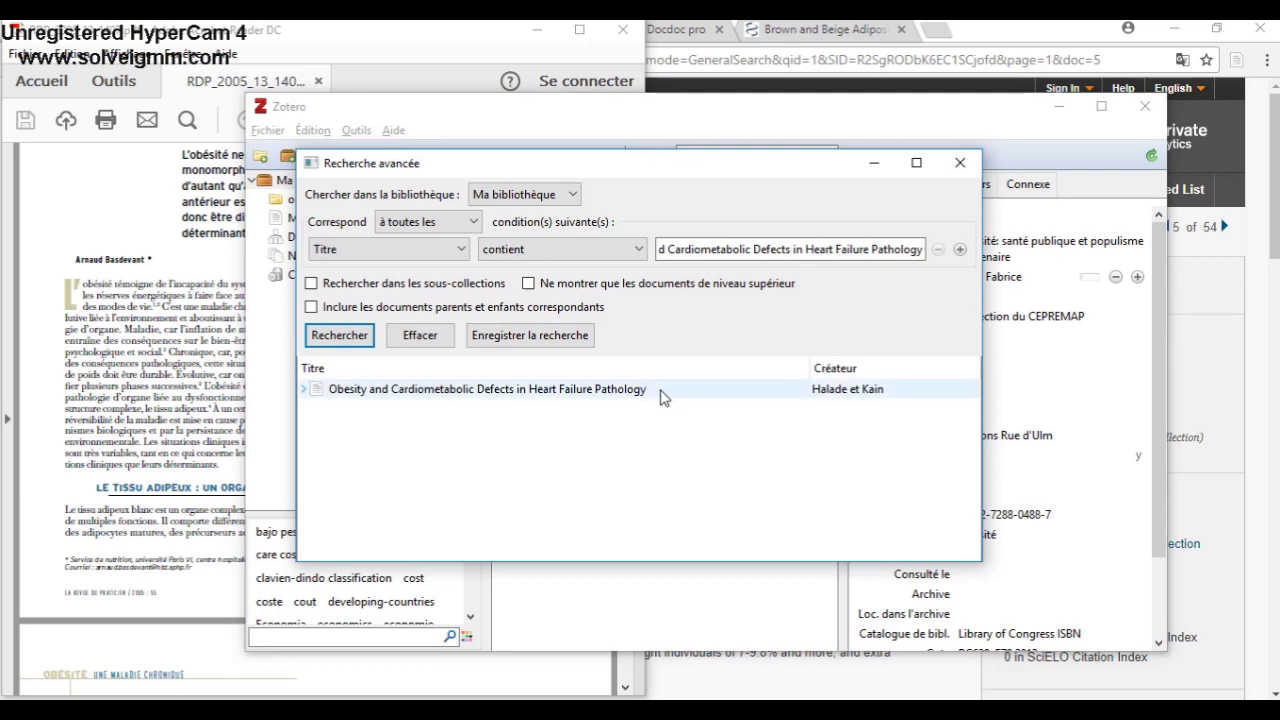
{"action": "left_click", "coordinate": [958, 163]}
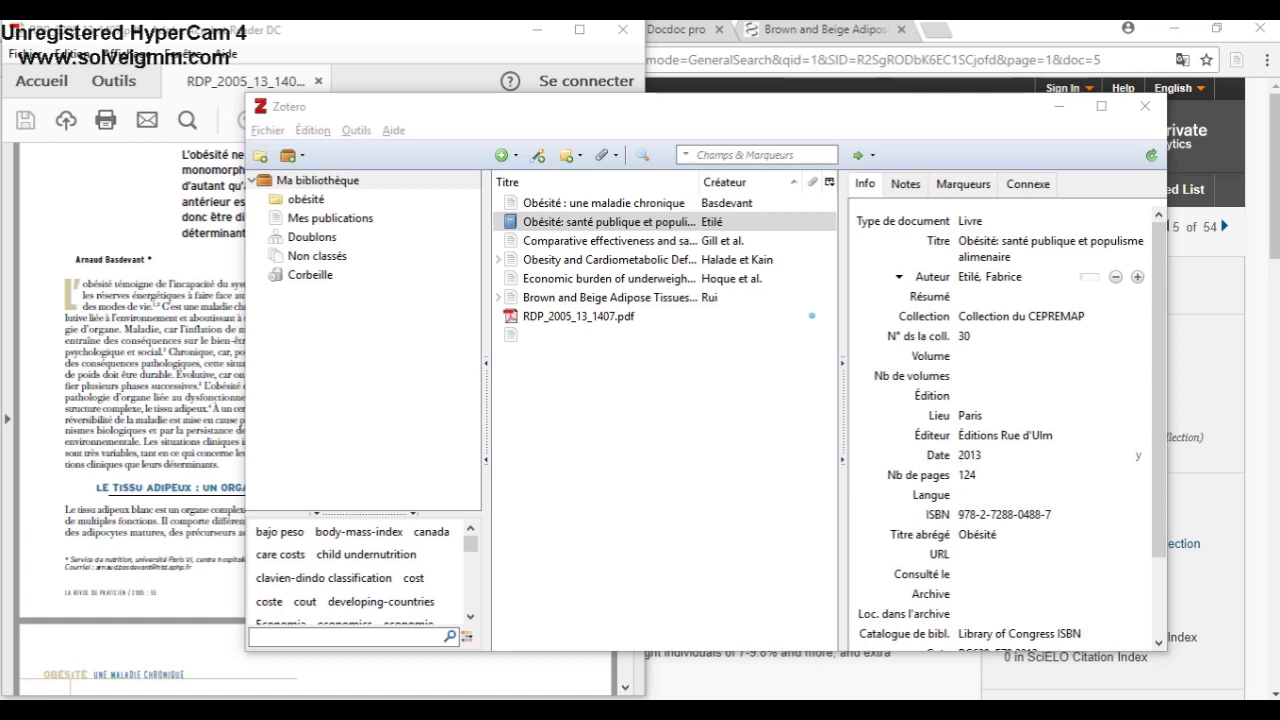
Switch to the blank Word document and enter the heading Obésité with the line "hjgdfcoudsytfgcuyfg" below it.
{"action": "left_click", "coordinate": [807, 712]}
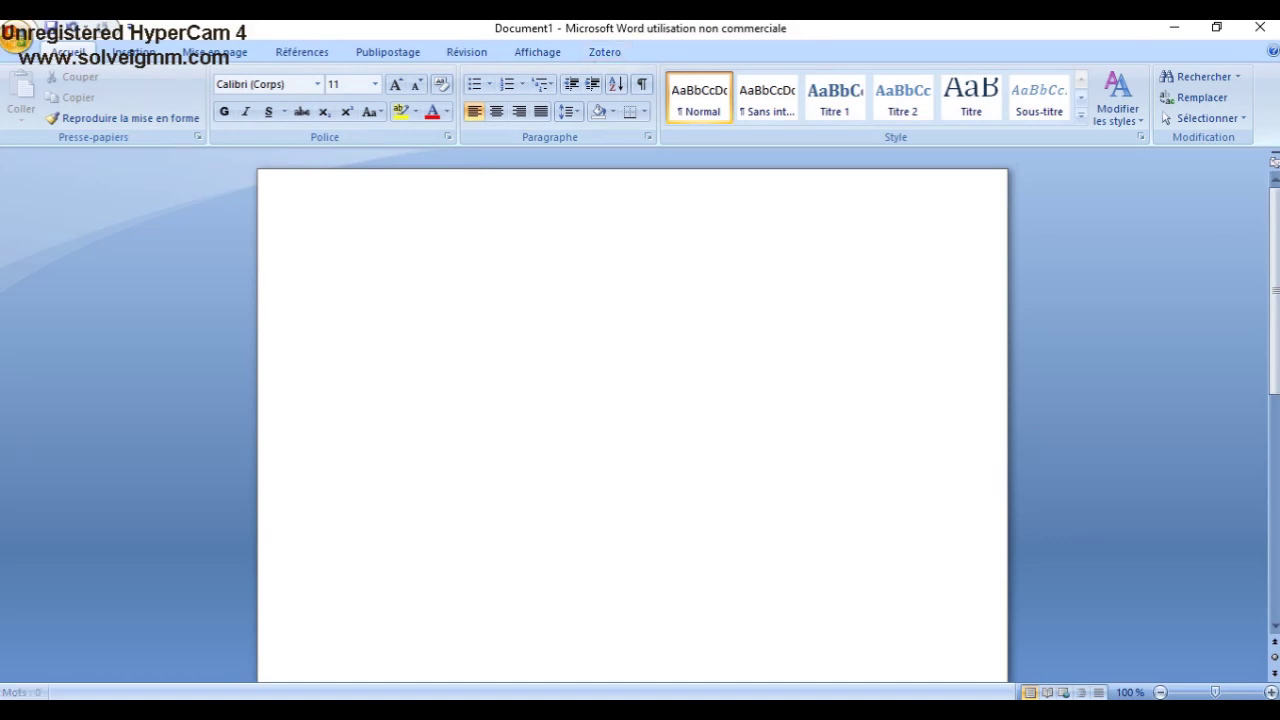
{"action": "type", "text": "Obésité "}
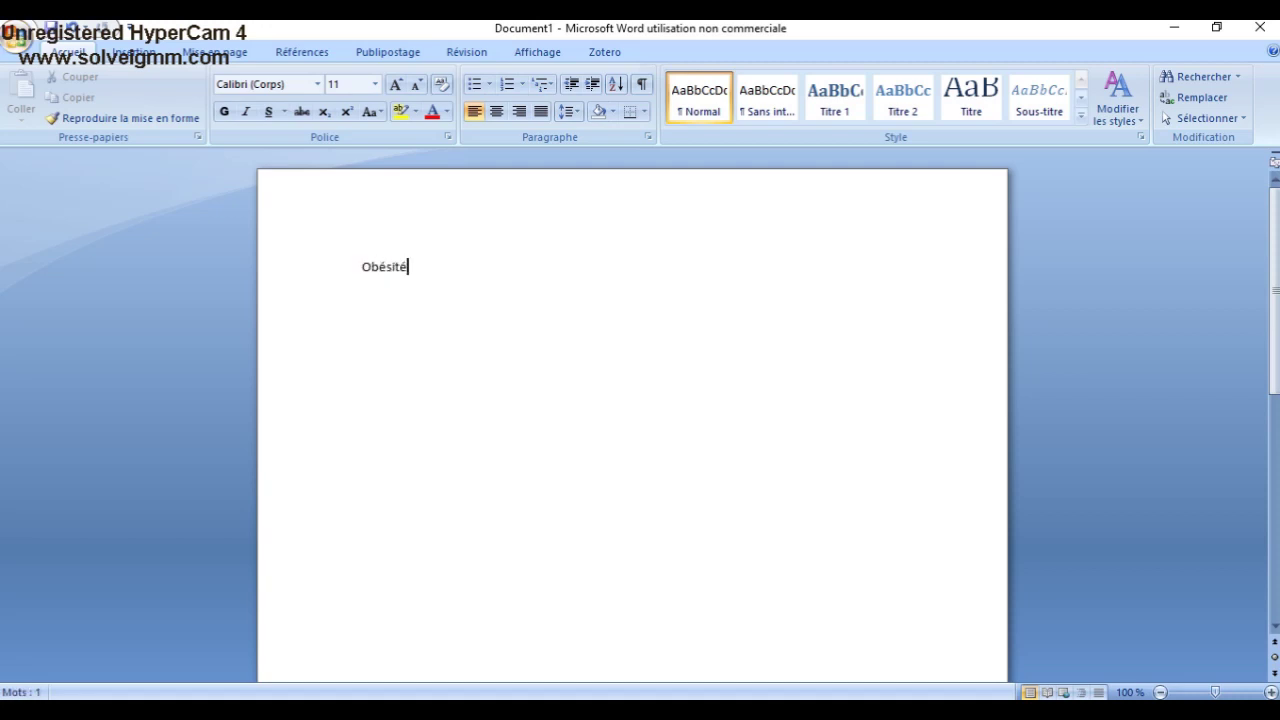
{"action": "type", "text": "hjgdfcoudsytfgcuyfg"}
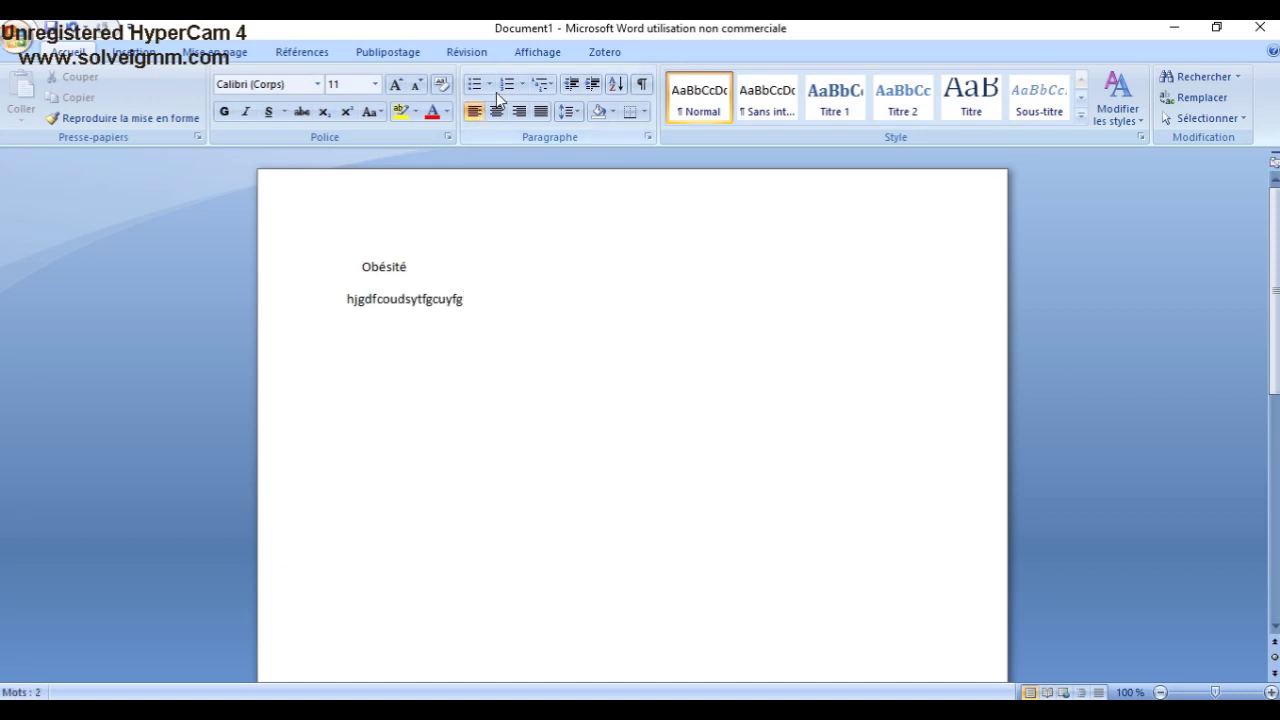
Start a Zotero citation after the line, using Vancouver style, Français (France), storage in Champs and MEDLINE journal abbreviations.
{"action": "left_click", "coordinate": [592, 57]}
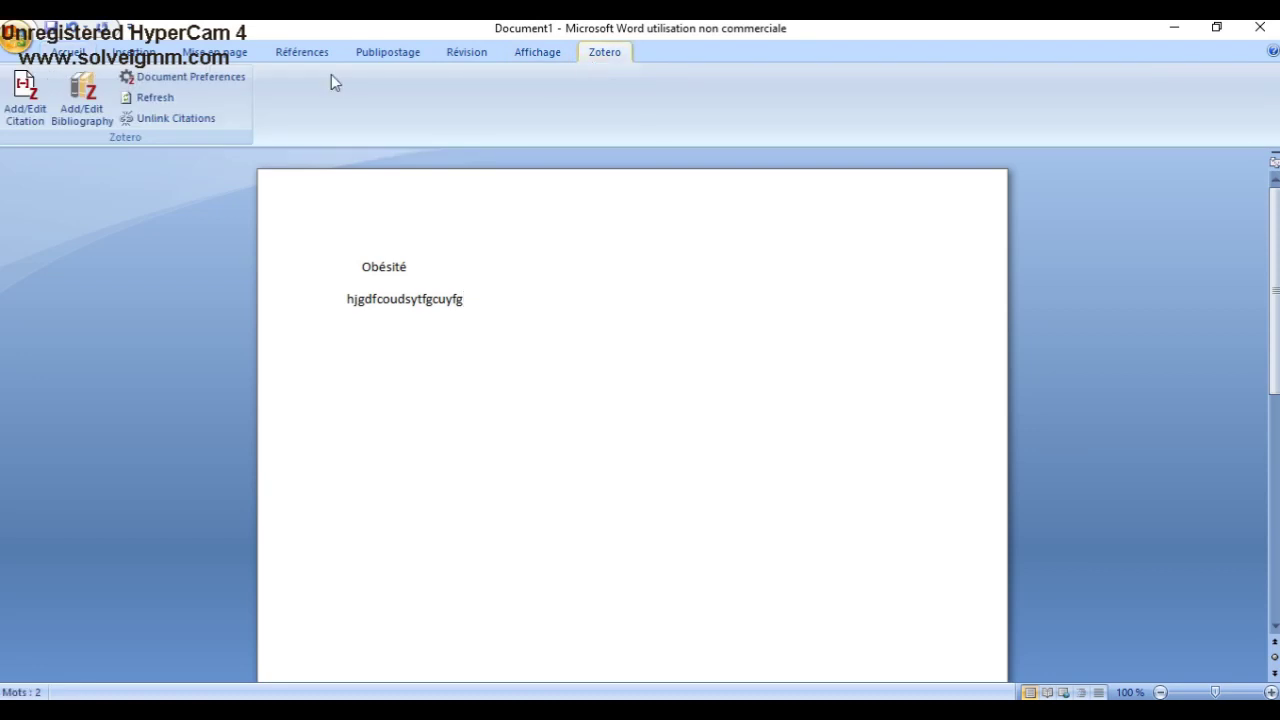
{"action": "left_click", "coordinate": [35, 113]}
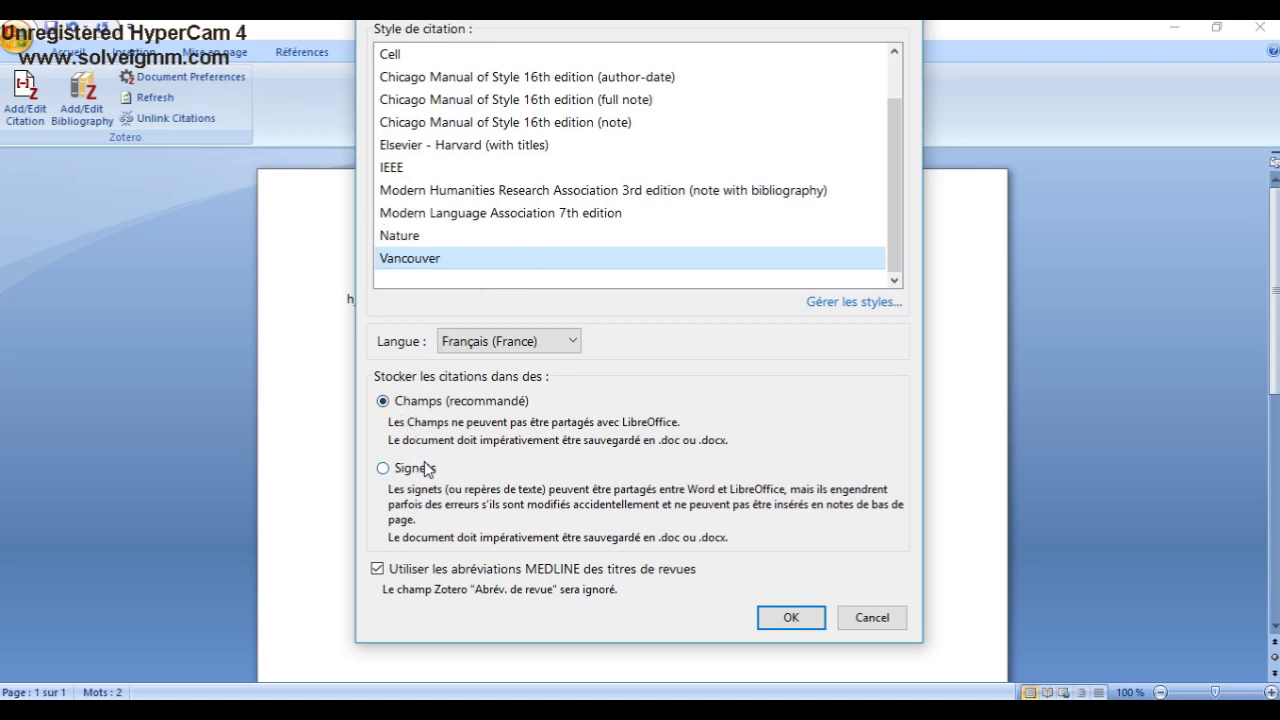
{"action": "left_click", "coordinate": [379, 574]}
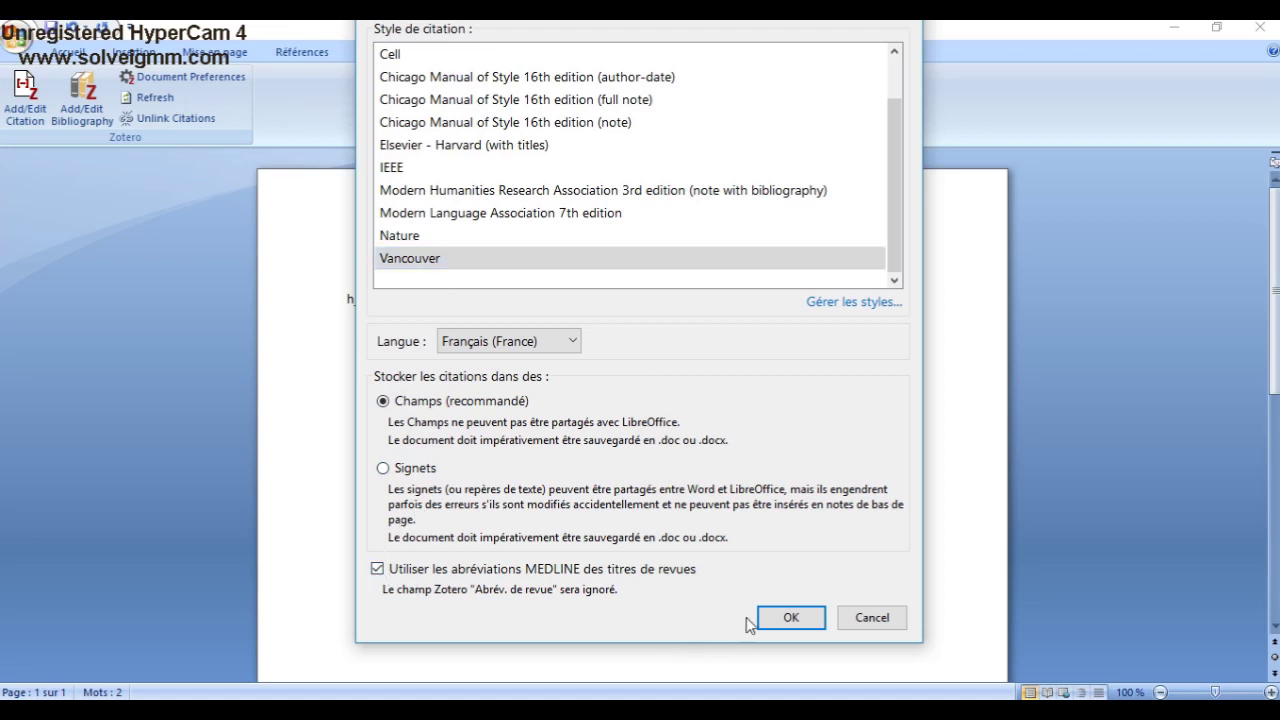
{"action": "left_click", "coordinate": [776, 618]}
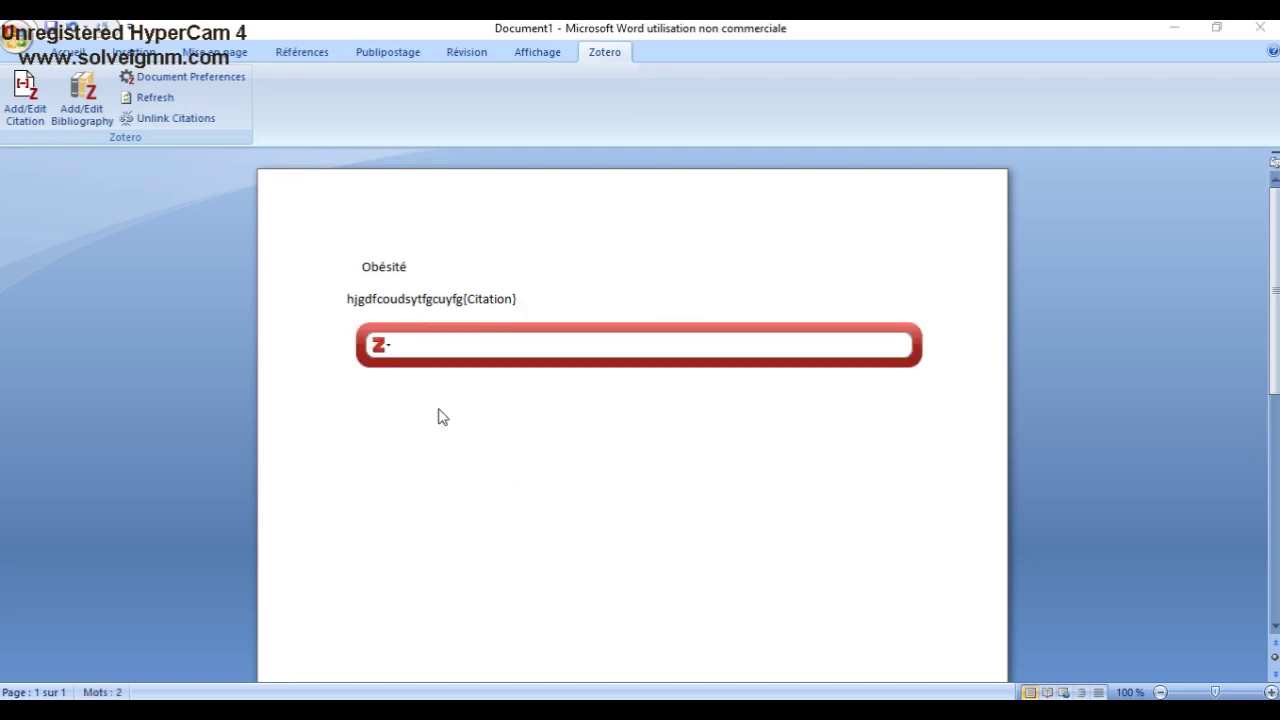
Cite "Brown and Beige Adipose Tissues in Health and Disease" from the classic view of the library.
{"action": "left_click", "coordinate": [381, 347]}
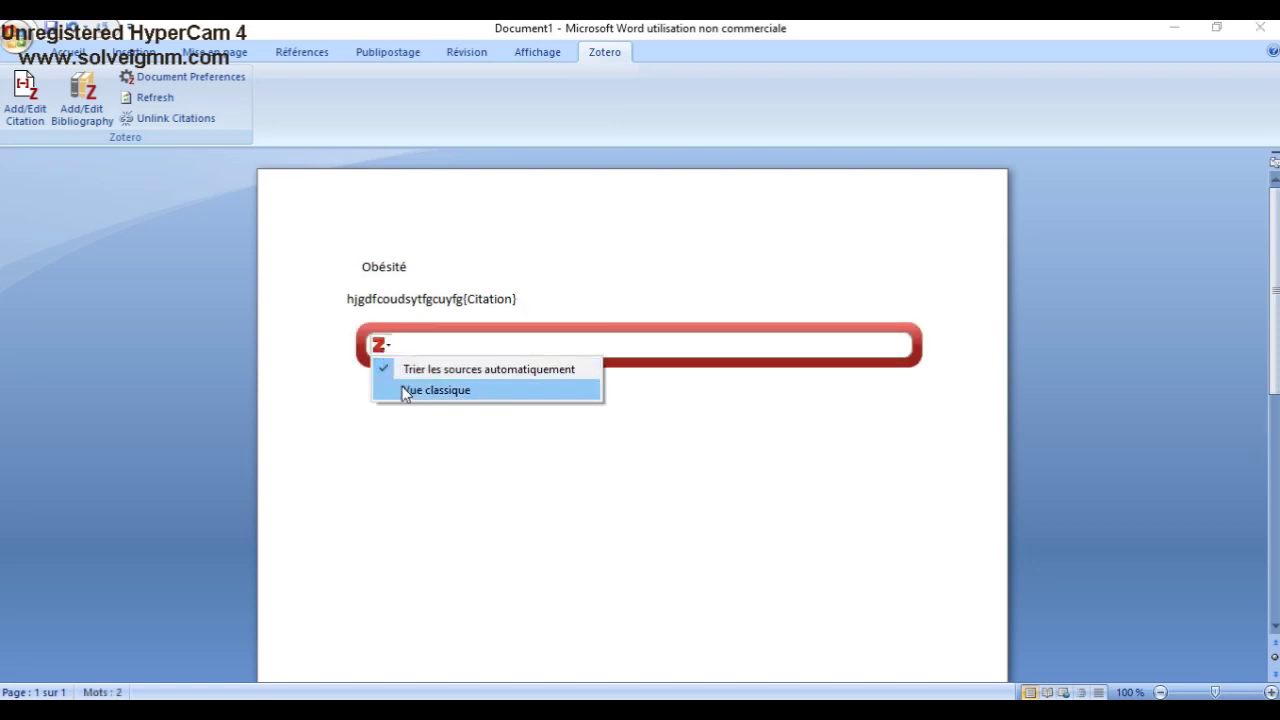
{"action": "left_click", "coordinate": [407, 391]}
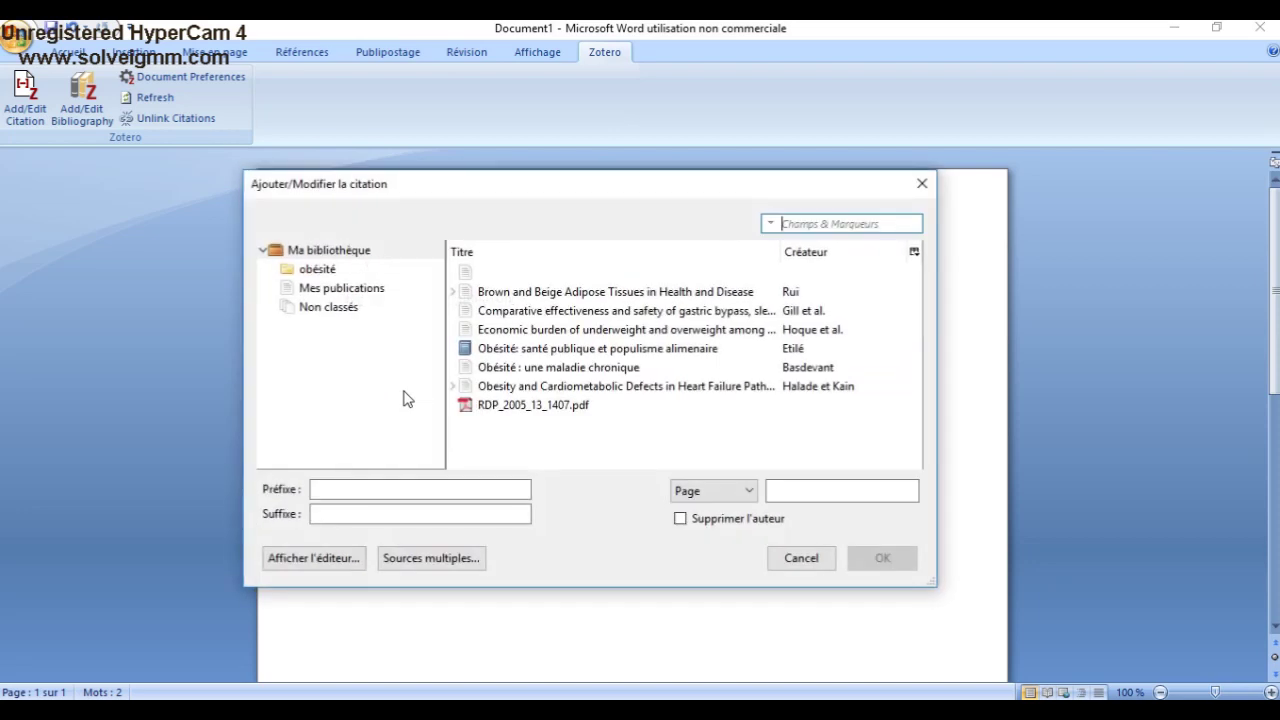
{"action": "left_click", "coordinate": [527, 293]}
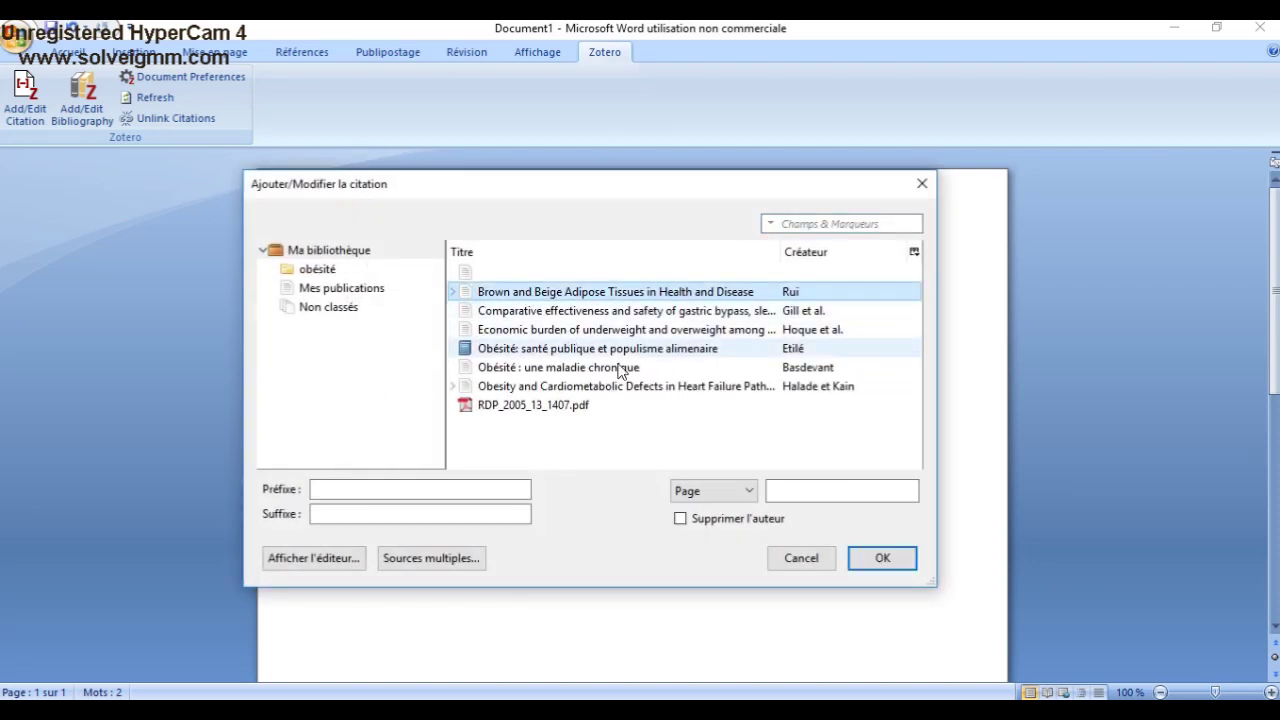
{"action": "left_click", "coordinate": [877, 570]}
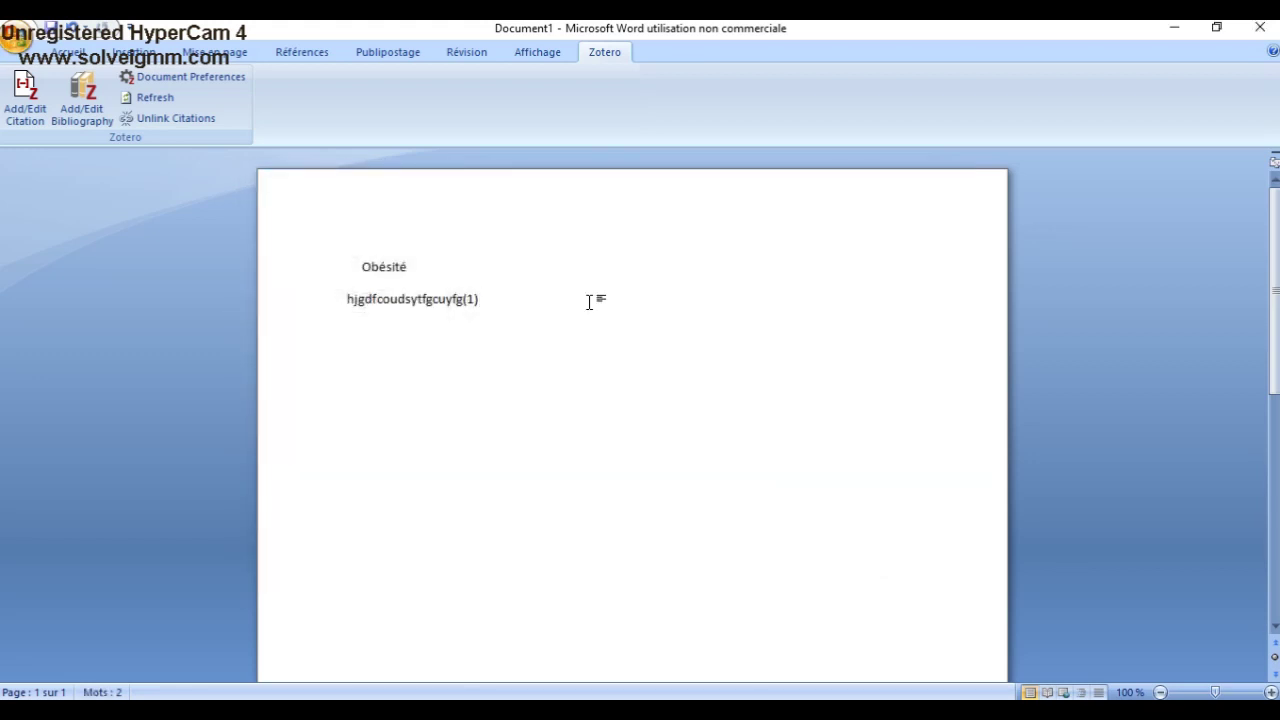
Add a new line "jhfdouighoiufdg" and cite "Obesity and Cardiometabolic Defects in Heart Failure Pathology" after it.
{"action": "key", "text": "Return"}
{"action": "type", "text": "jhfdouighoiufdg"}
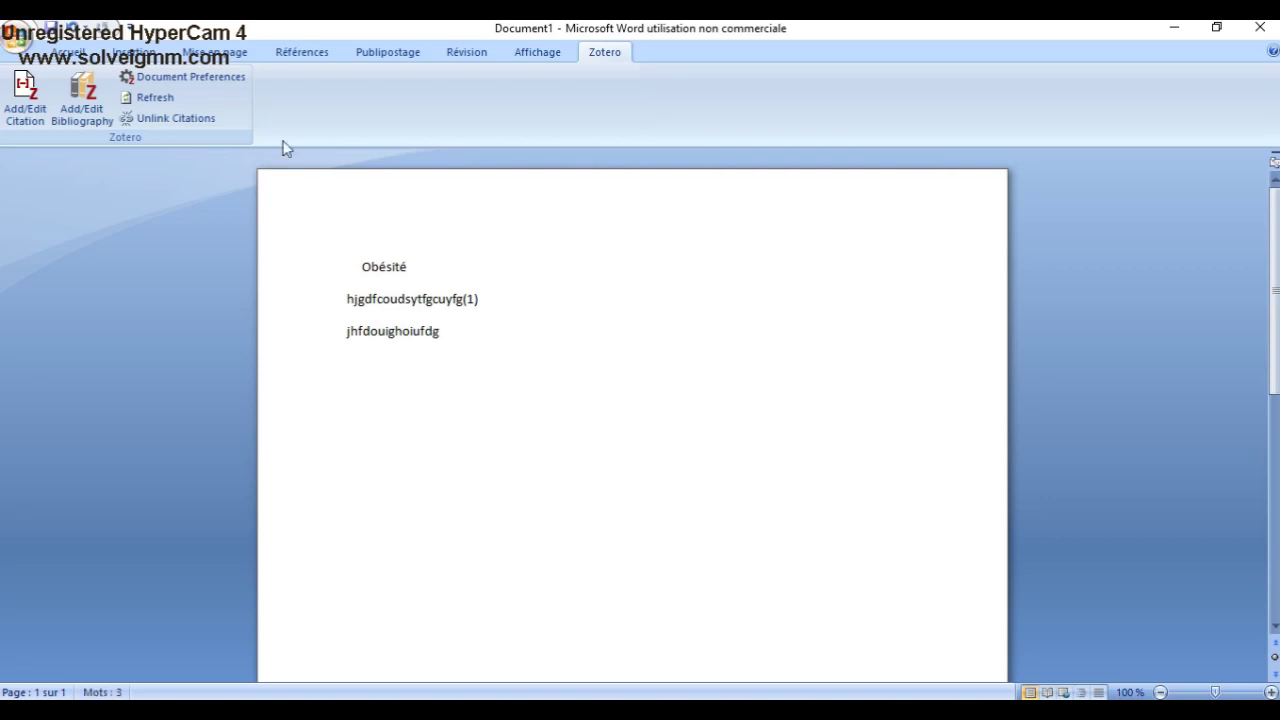
{"action": "left_click", "coordinate": [30, 108]}
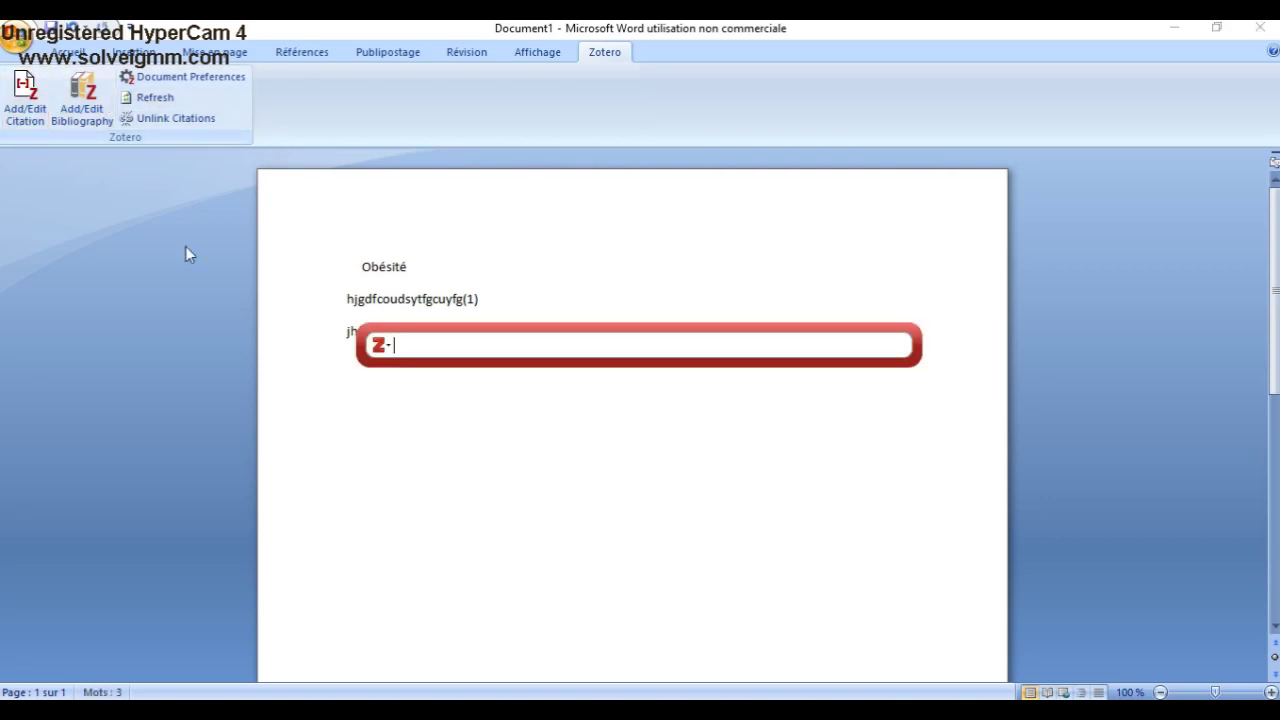
{"action": "left_click", "coordinate": [380, 345]}
{"action": "left_click", "coordinate": [396, 390]}
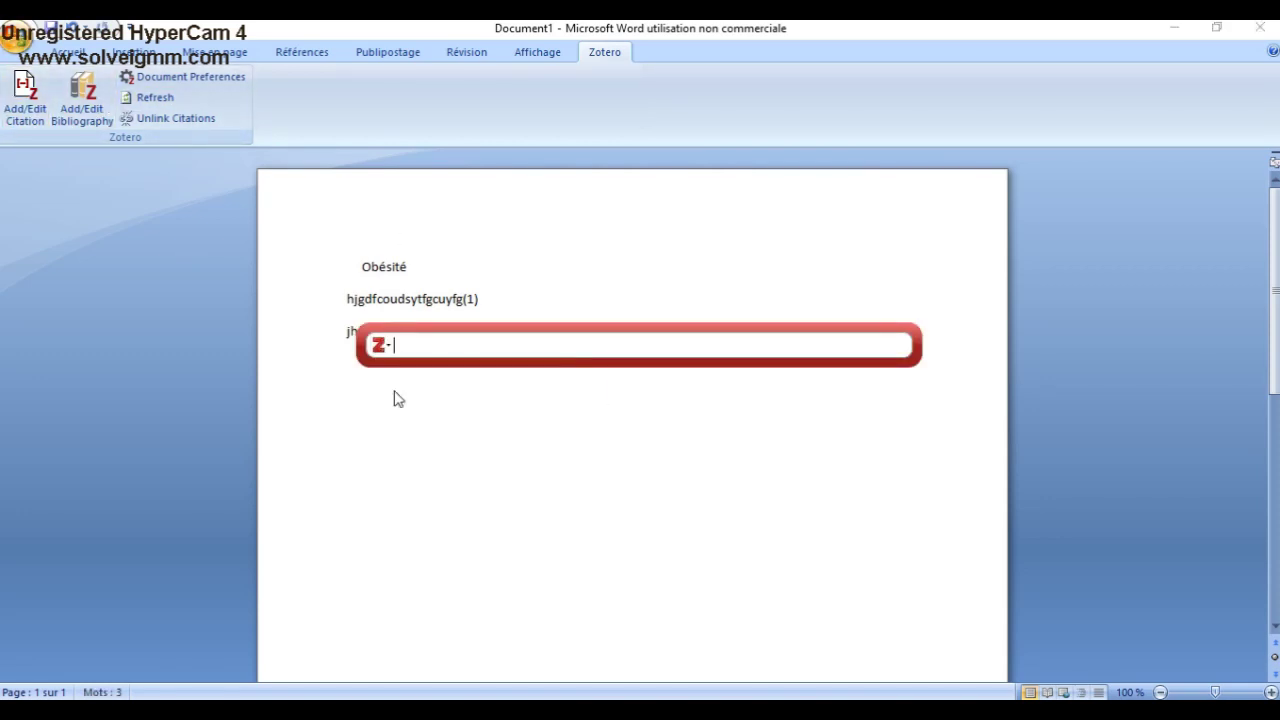
{"action": "left_click", "coordinate": [487, 389]}
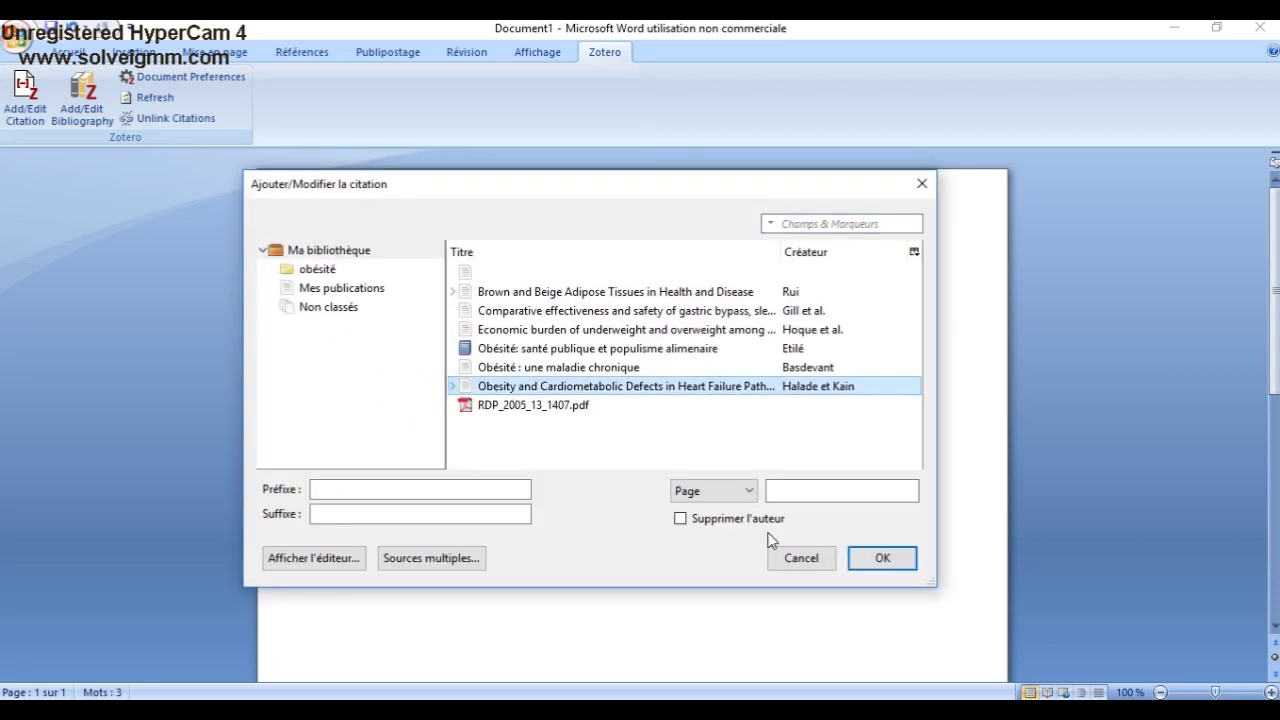
{"action": "left_click", "coordinate": [880, 558]}
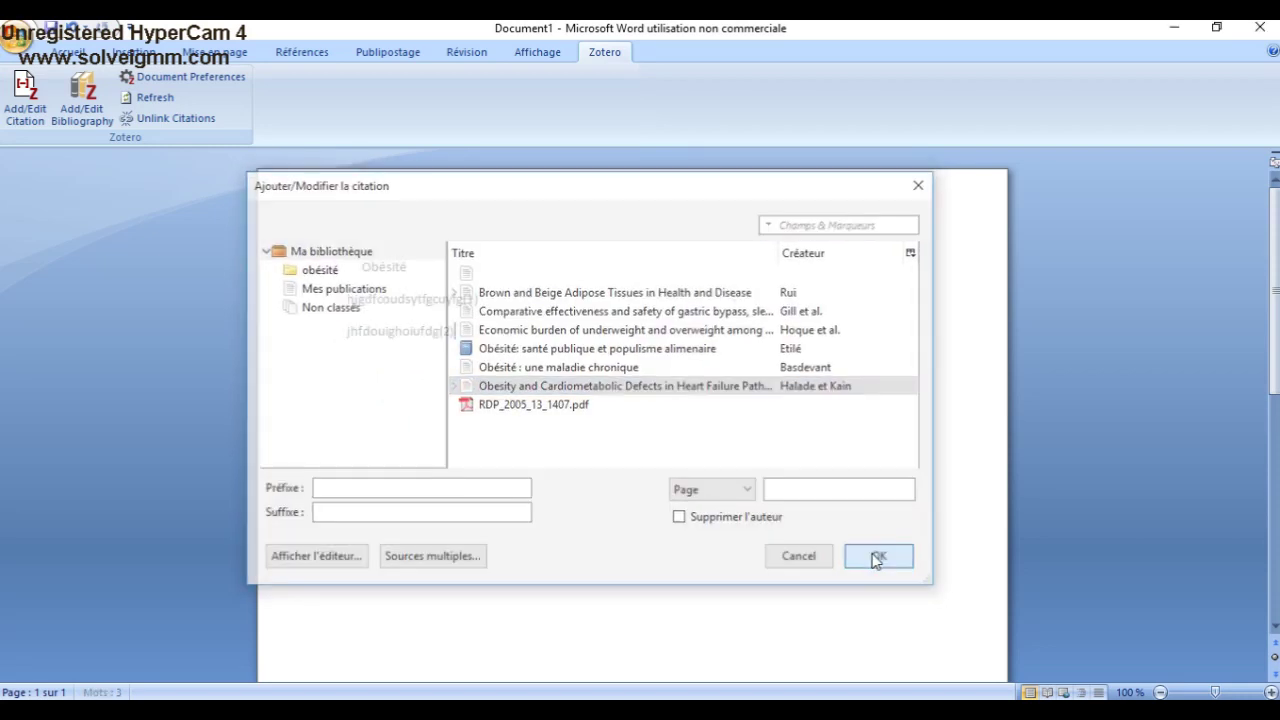
Continue the line with "hhugsdfhgodfghfcdfo" and cite the article "Comparative effectiveness and safety of gastric bypass" after it.
{"action": "type", "text": "hhugsdfhgodfghfc"}
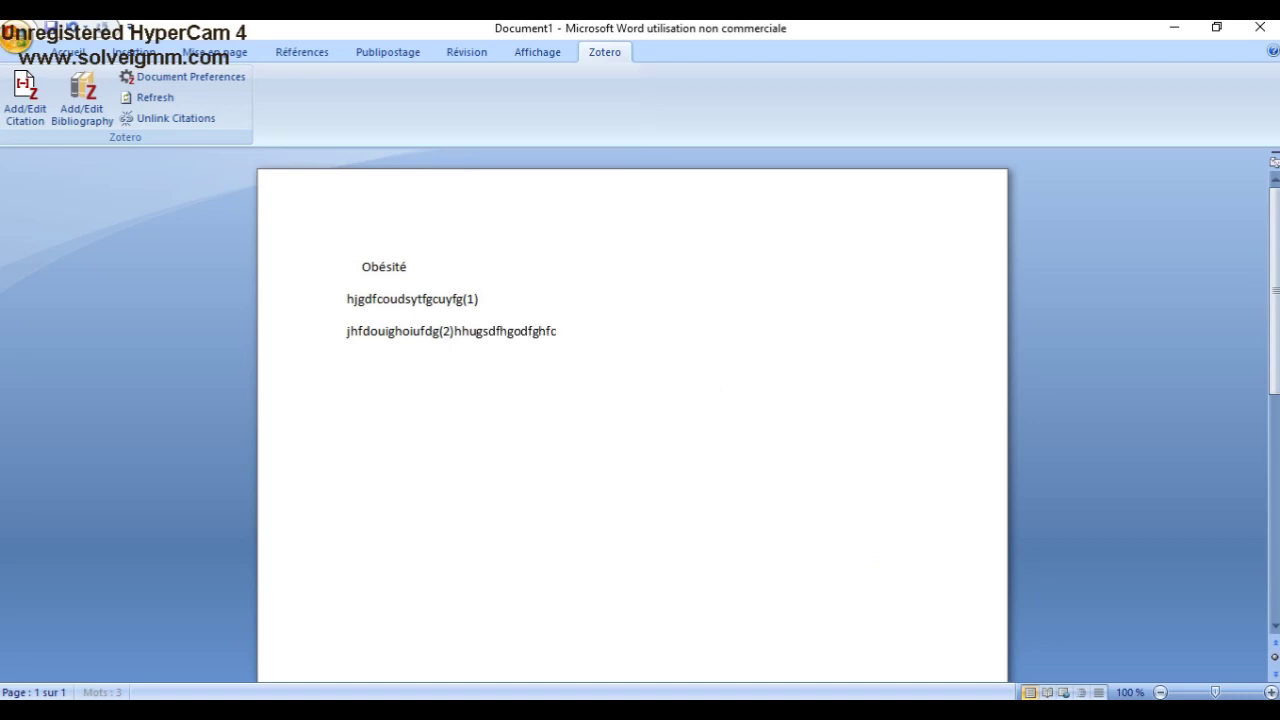
{"action": "type", "text": "dfo"}
{"action": "left_click", "coordinate": [31, 100]}
{"action": "left_click", "coordinate": [380, 344]}
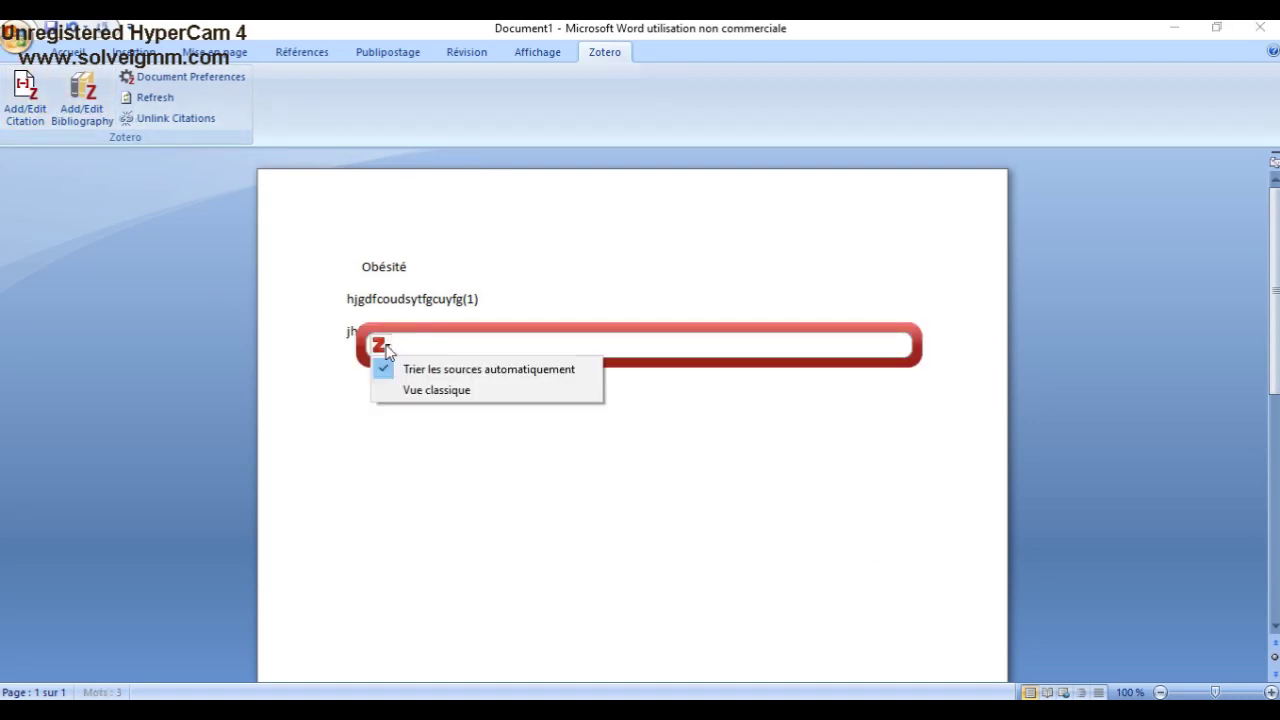
{"action": "left_click", "coordinate": [423, 390]}
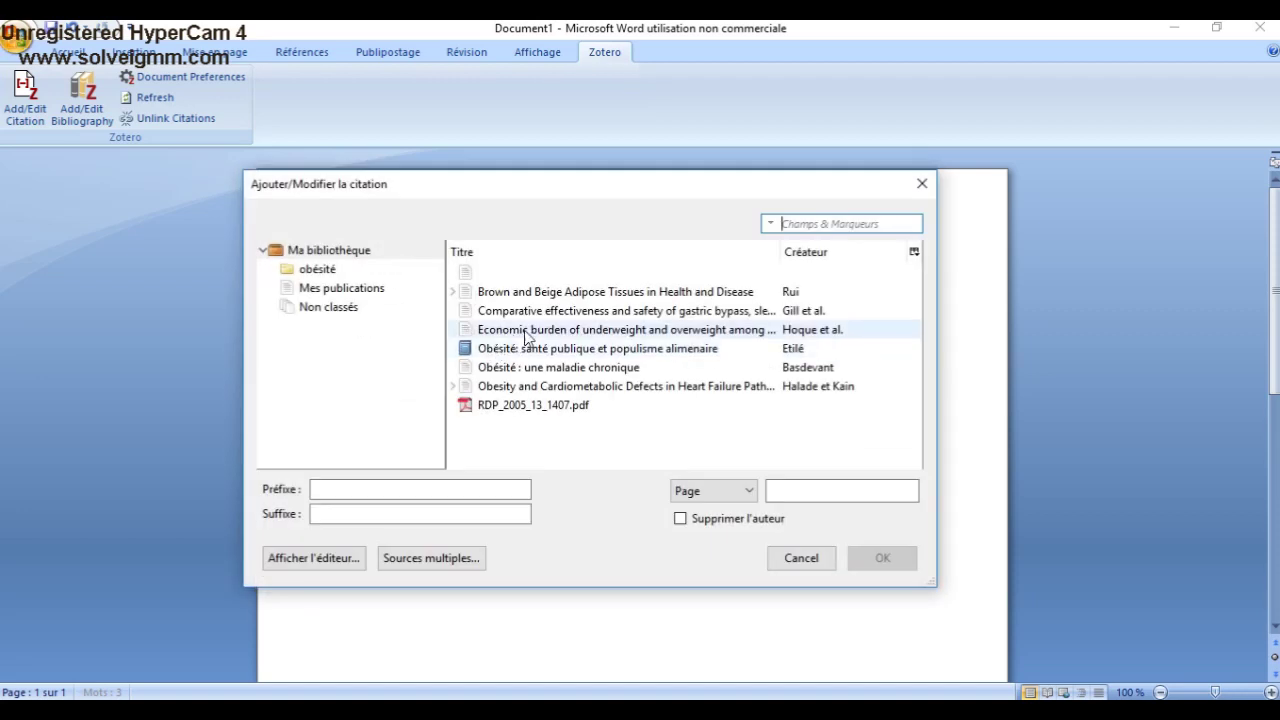
{"action": "left_click", "coordinate": [553, 317]}
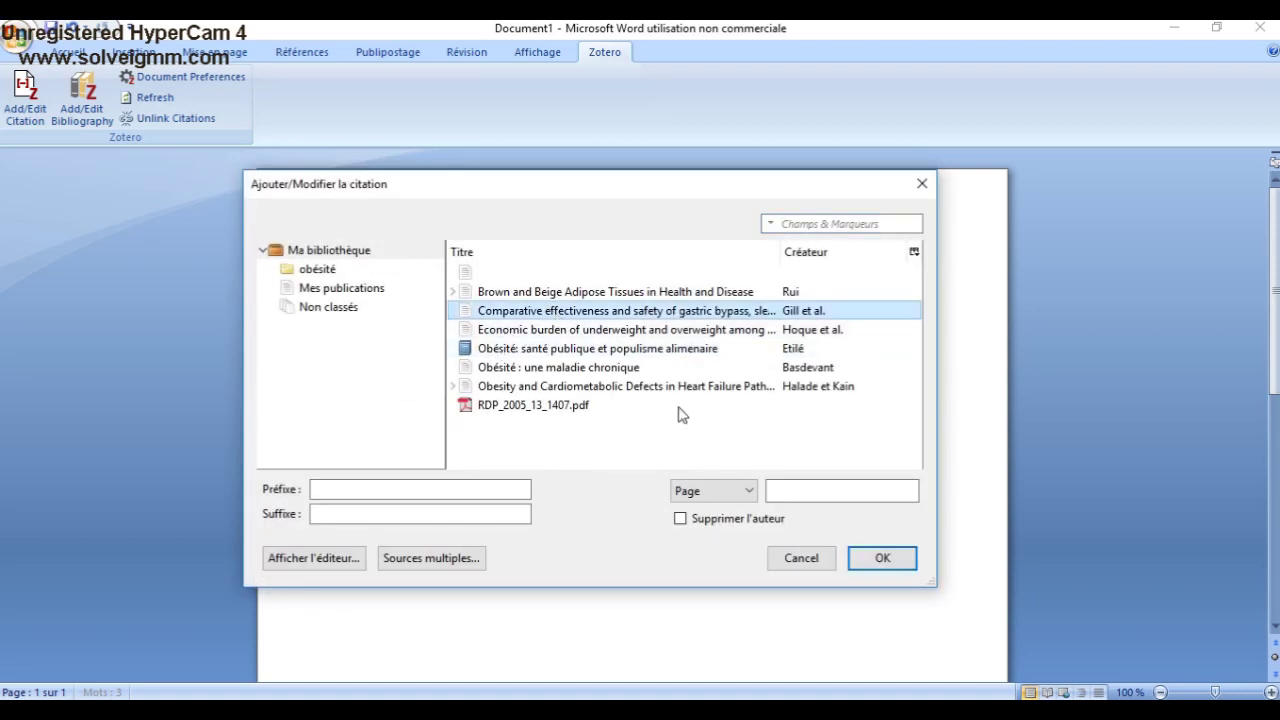
{"action": "left_click", "coordinate": [872, 557]}
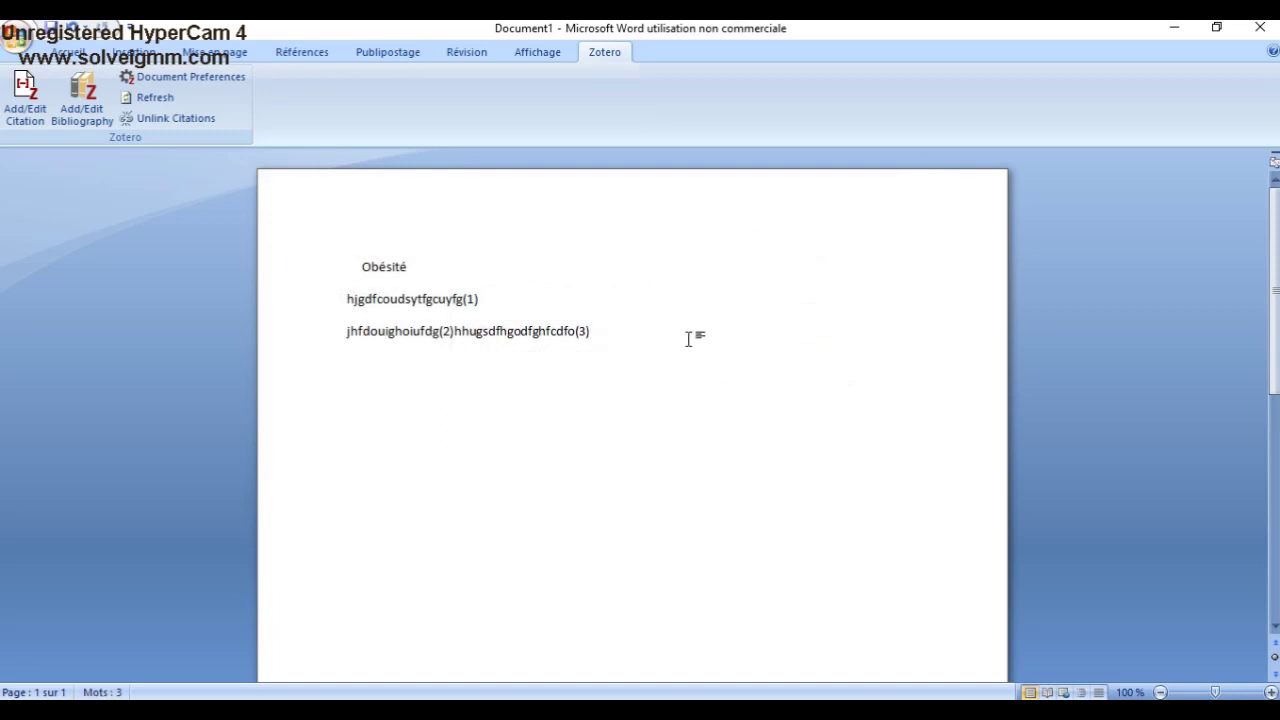
Add a third line "jhgdfjhgodfgh" and cite the Obesity and Cardiometabolic Defects article there again.
{"action": "type", "text": "jhgdfjhgodfgh"}
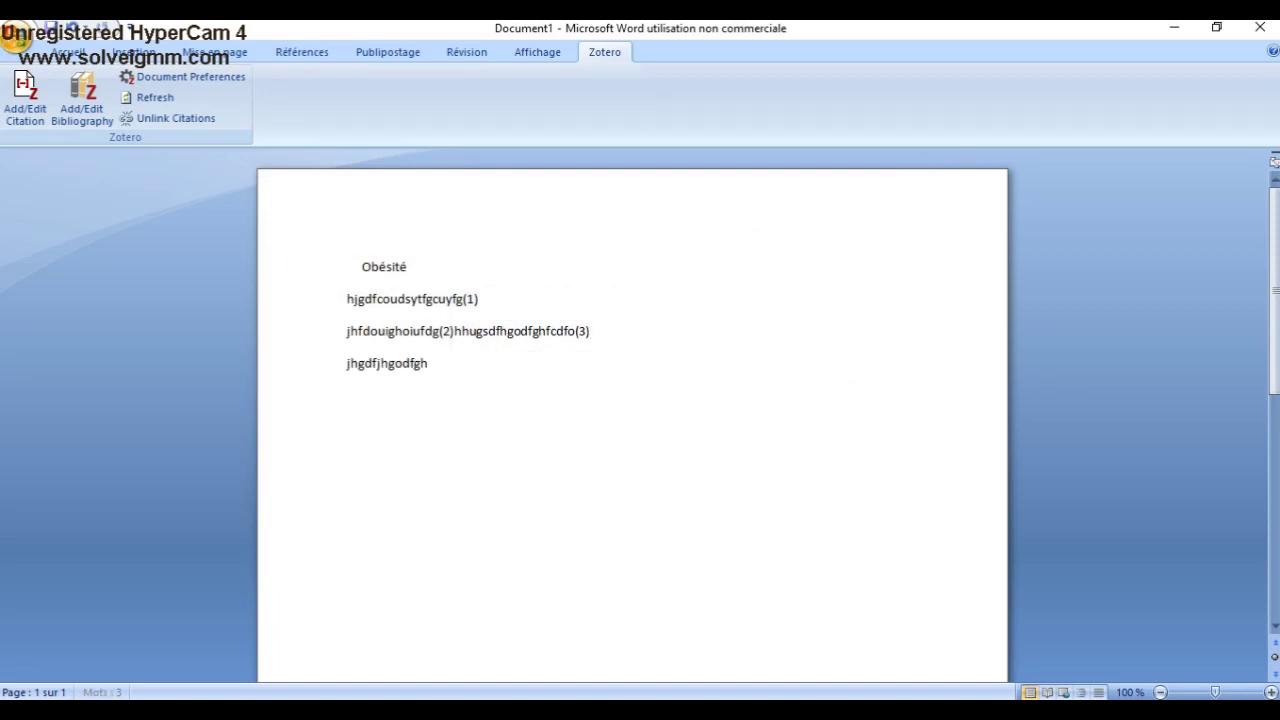
{"action": "left_click", "coordinate": [25, 95]}
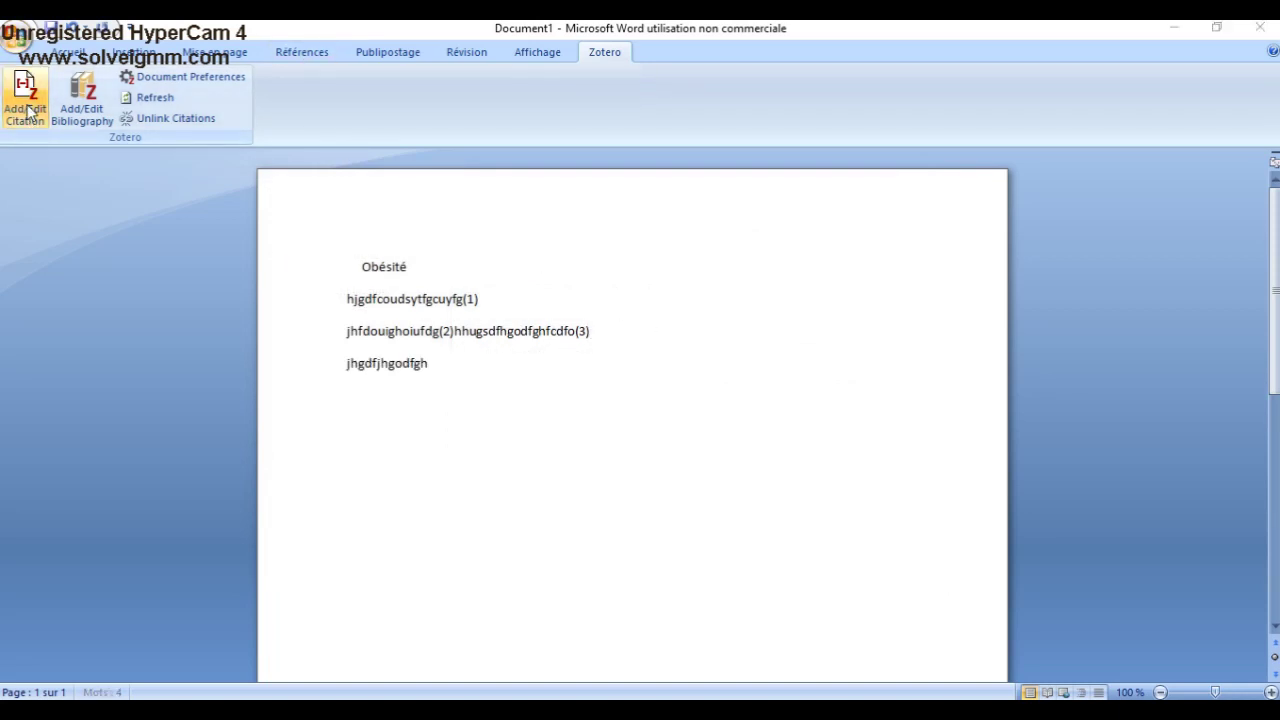
{"action": "left_click", "coordinate": [383, 346]}
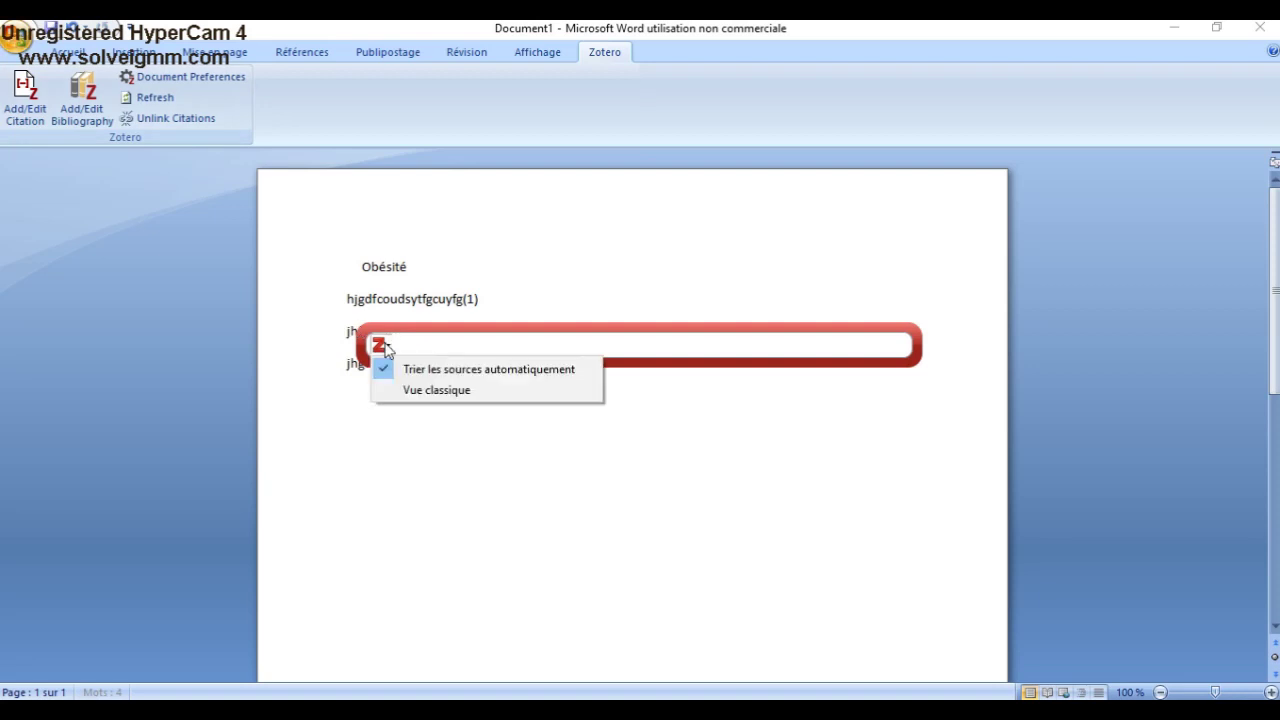
{"action": "left_click", "coordinate": [403, 394]}
{"action": "left_click", "coordinate": [520, 390]}
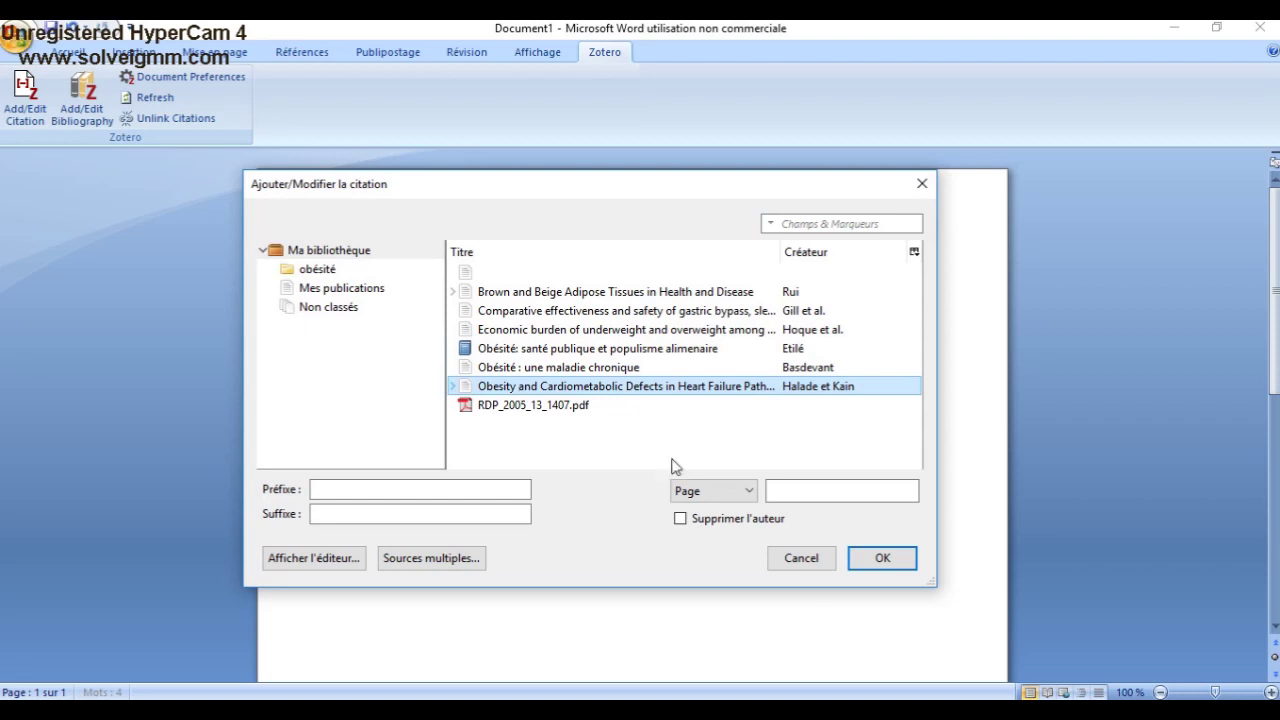
{"action": "left_click", "coordinate": [870, 565]}
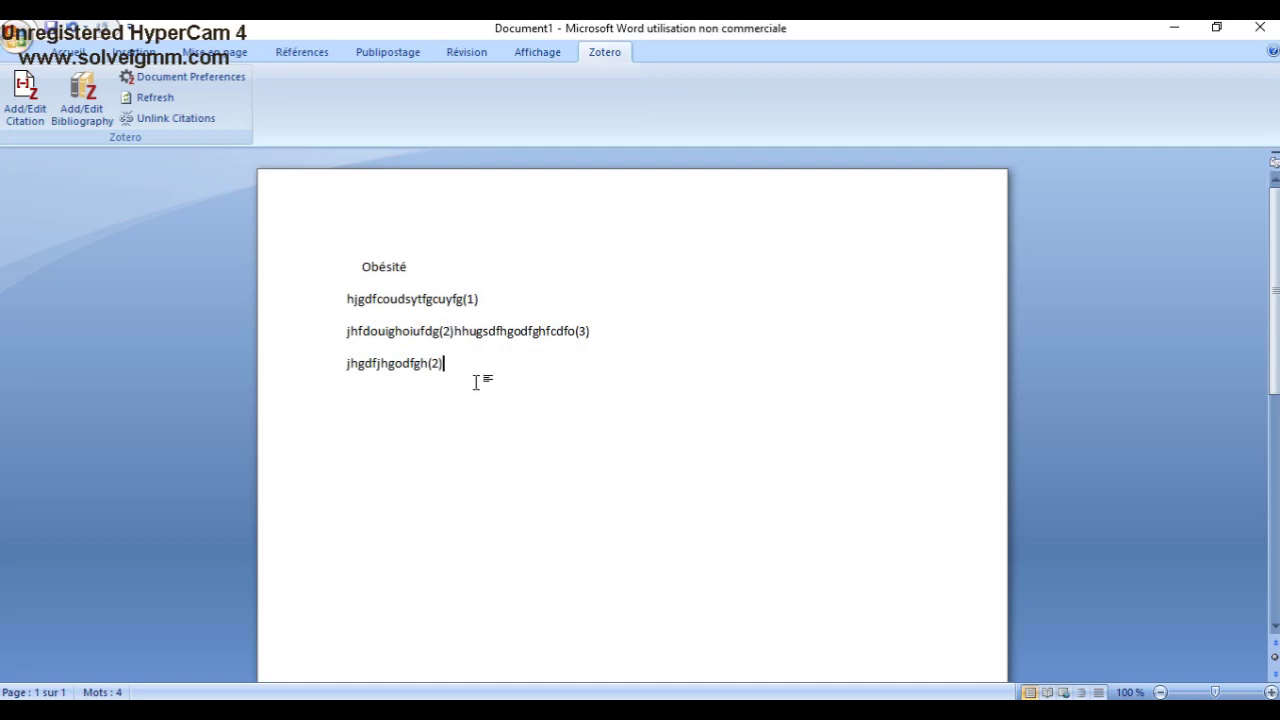
Add a Bibliographie heading below the text, leaving a blank line, and insert the Zotero bibliography under it.
{"action": "key", "text": "Return"}
{"action": "key", "text": "Return"}
{"action": "type", "text": "Bibliographie"}
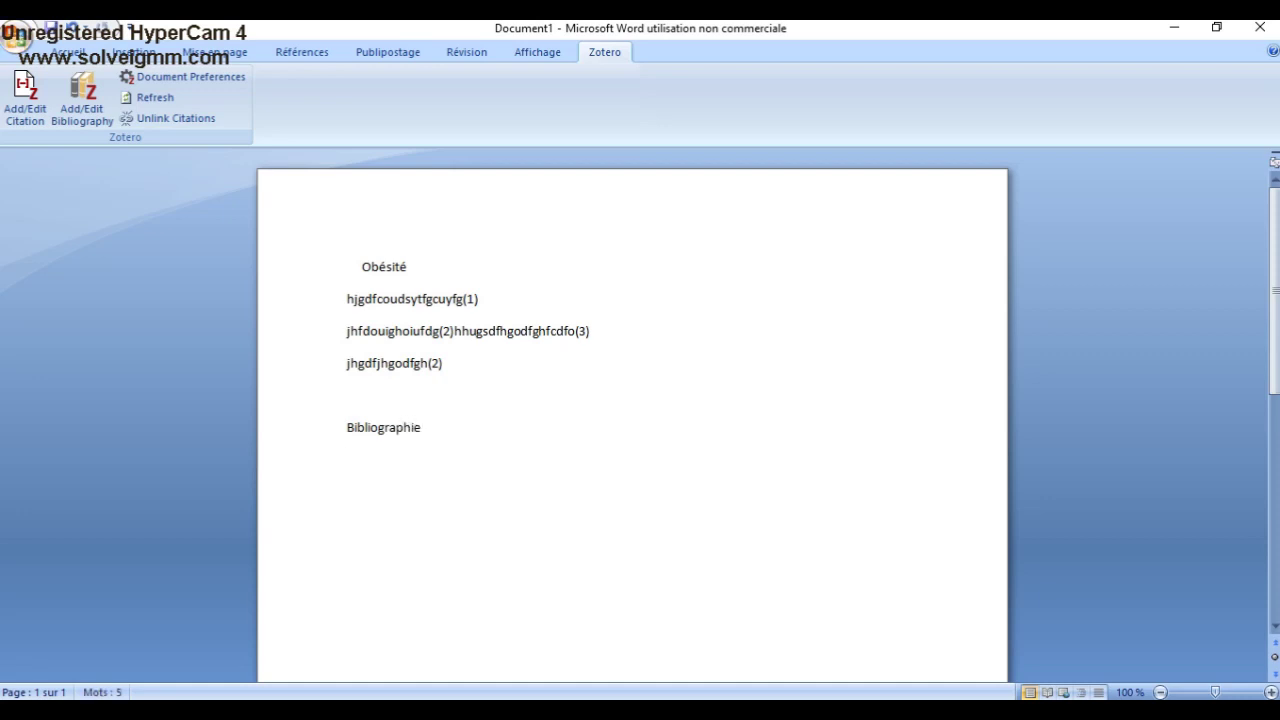
{"action": "key", "text": "Return"}
{"action": "left_click", "coordinate": [86, 110]}
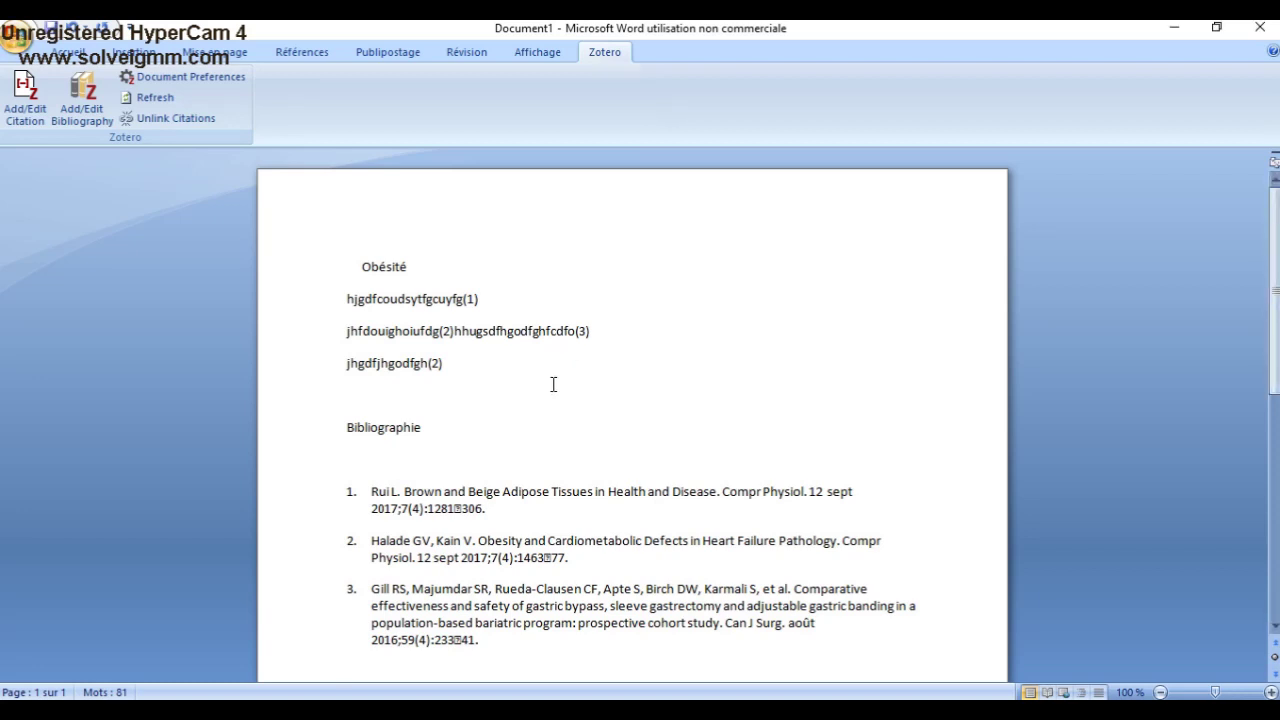
Move the line "jhgdfjhgodfgh" with its citation up to a new line directly below the Obésité heading.
{"action": "left_click_drag", "start_coordinate": [443, 364], "coordinate": [343, 360]}
{"action": "right_click", "coordinate": [343, 360]}
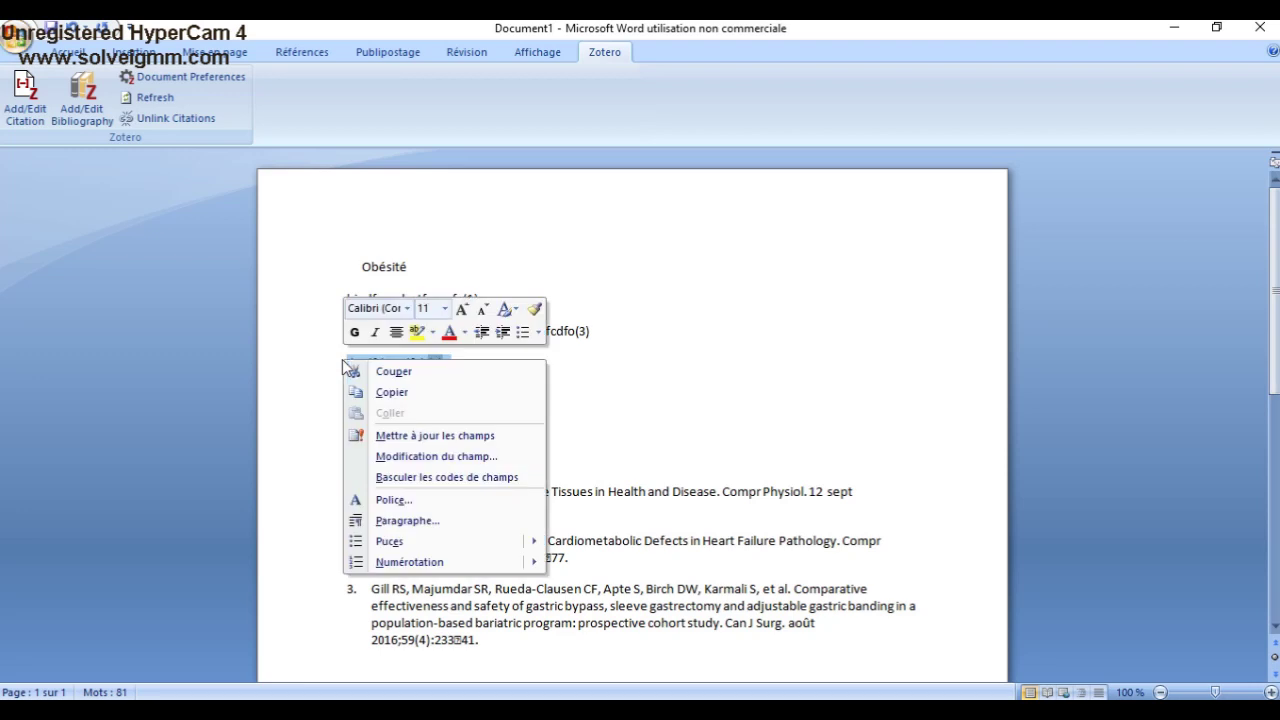
{"action": "left_click", "coordinate": [390, 371]}
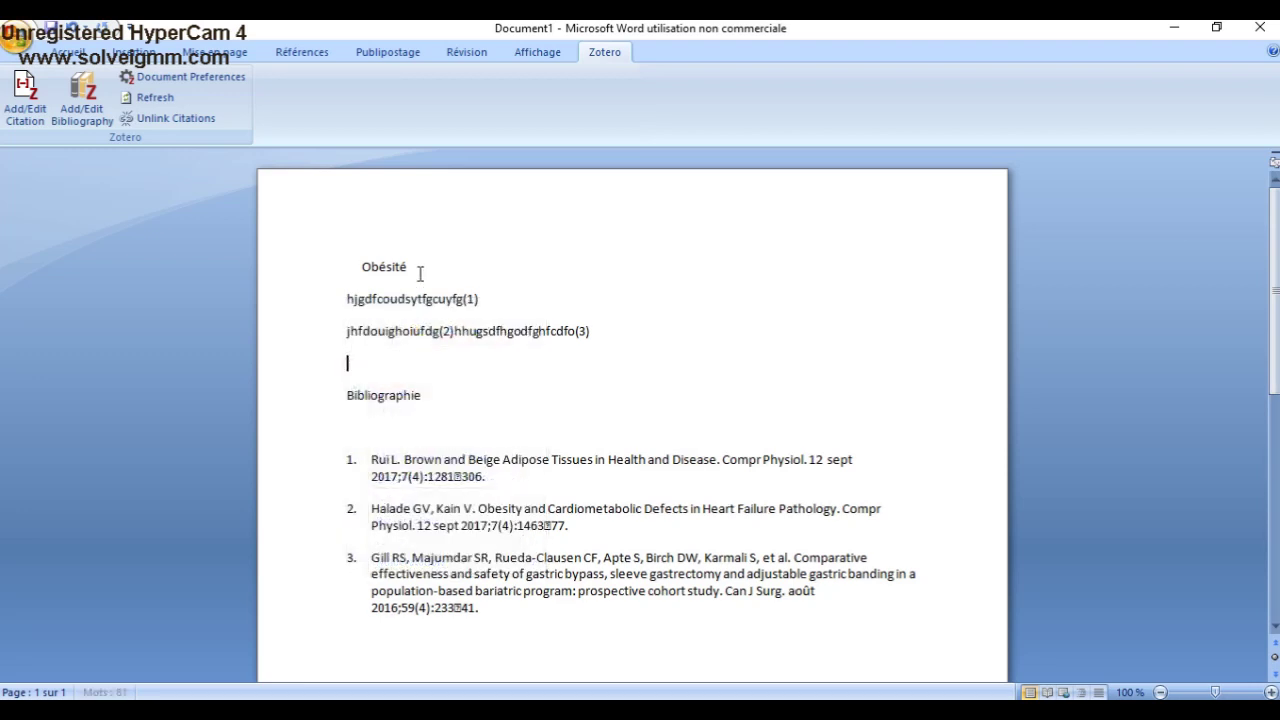
{"action": "left_click", "coordinate": [420, 277]}
{"action": "key", "text": "Return"}
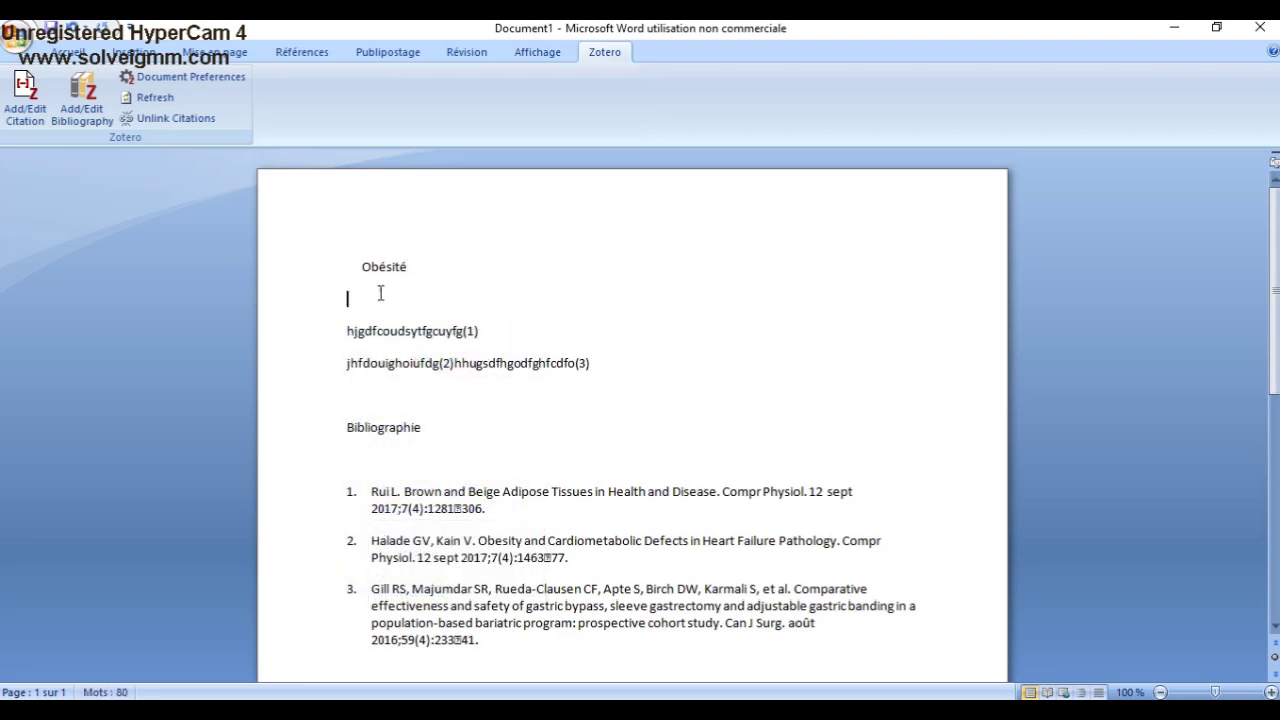
{"action": "right_click", "coordinate": [341, 296]}
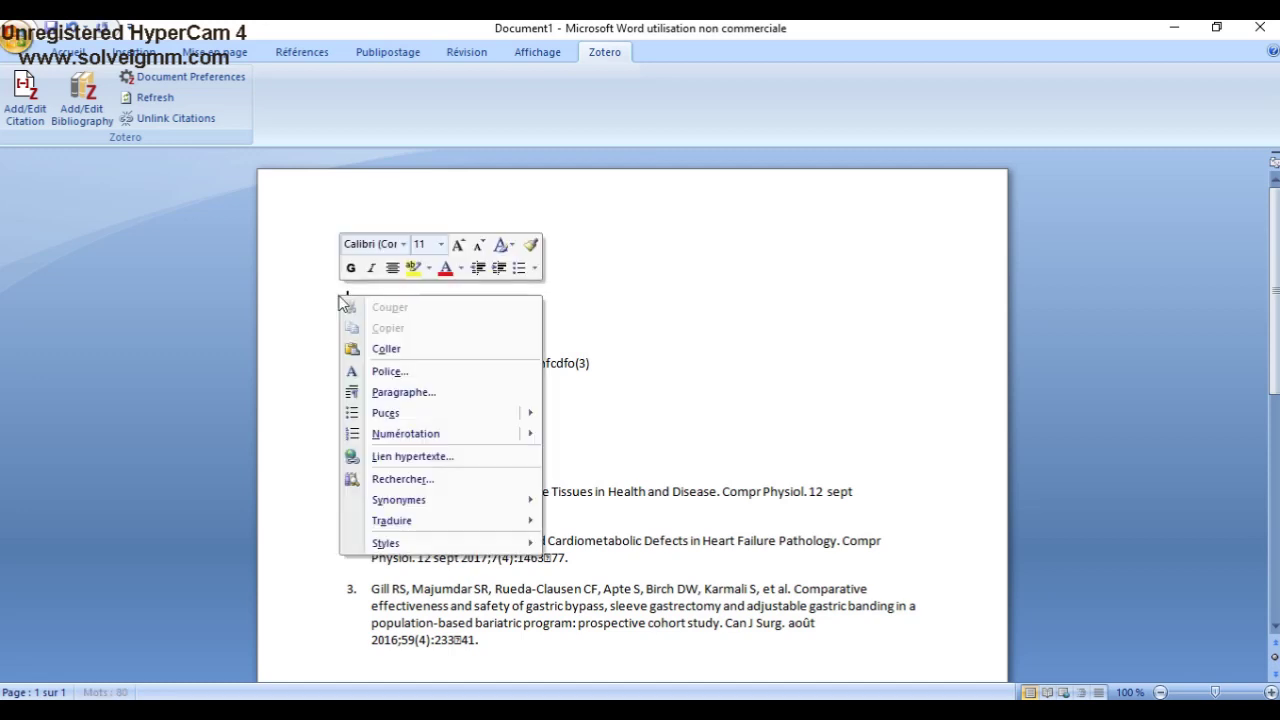
{"action": "left_click", "coordinate": [381, 349]}
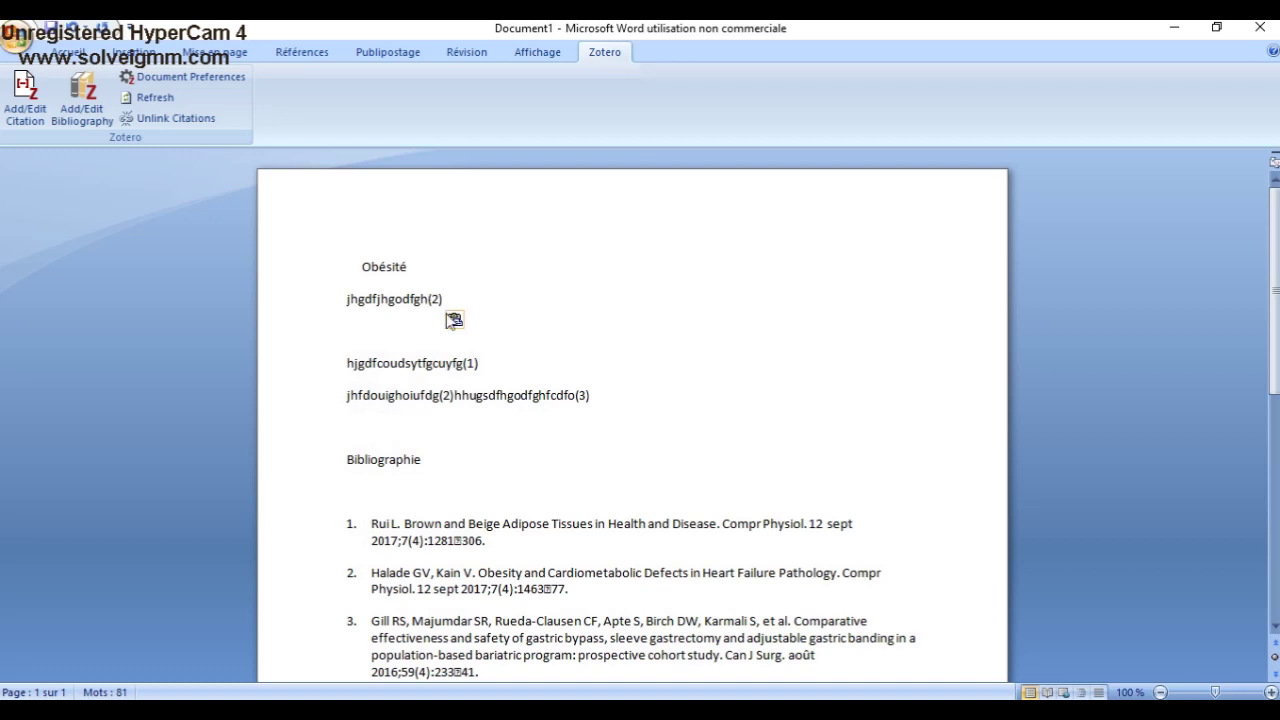
Refresh the Zotero citations and check the document preferences, keeping the Vancouver style.
{"action": "left_click", "coordinate": [172, 105]}
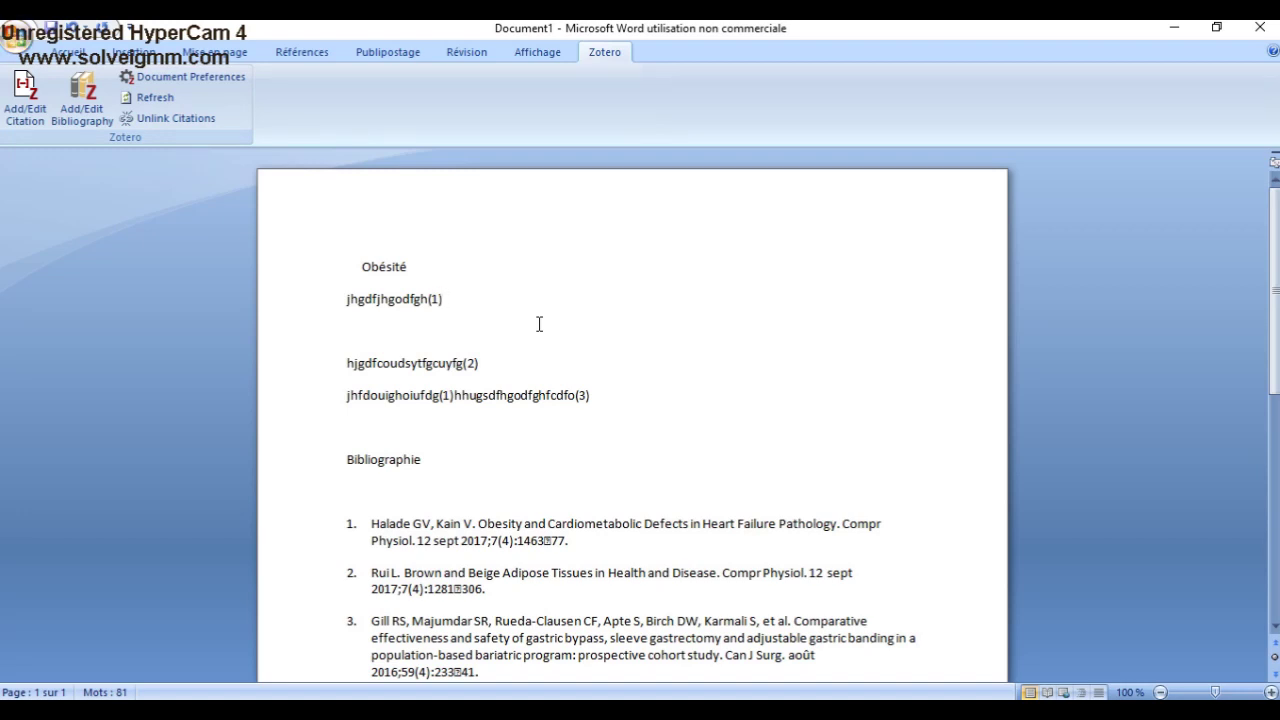
{"action": "left_click", "coordinate": [204, 80]}
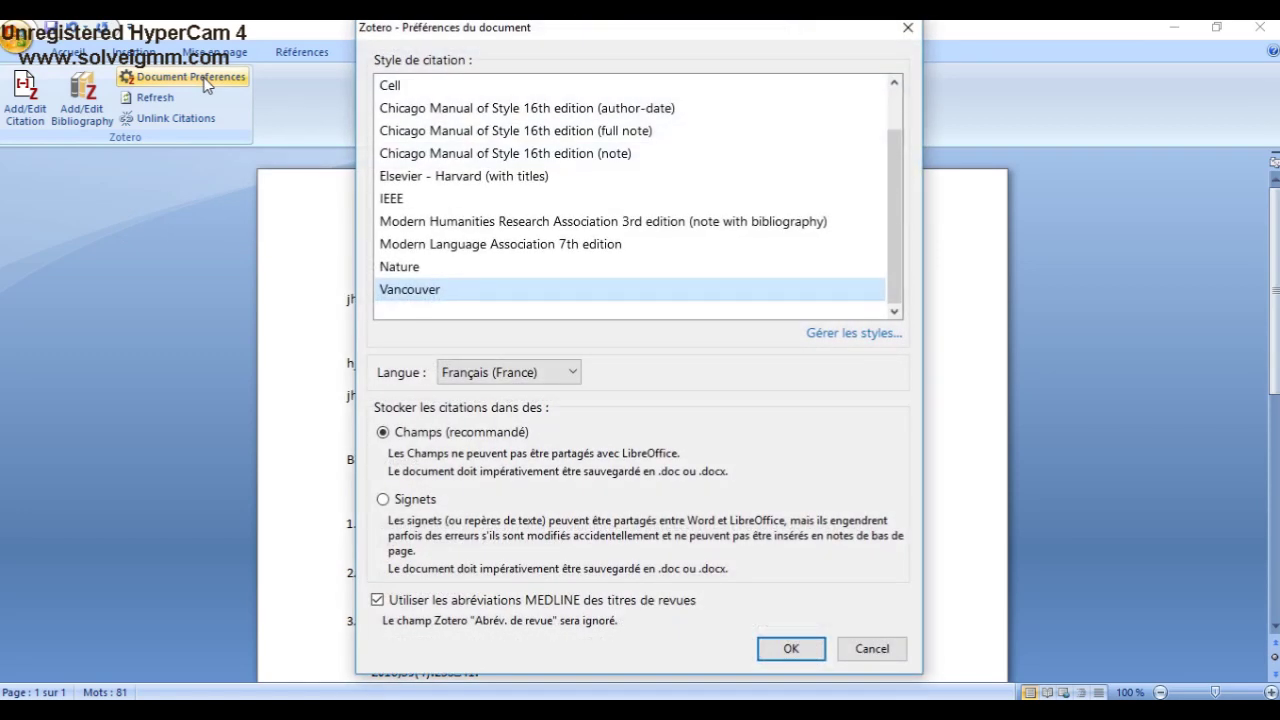
{"action": "left_click", "coordinate": [788, 649]}
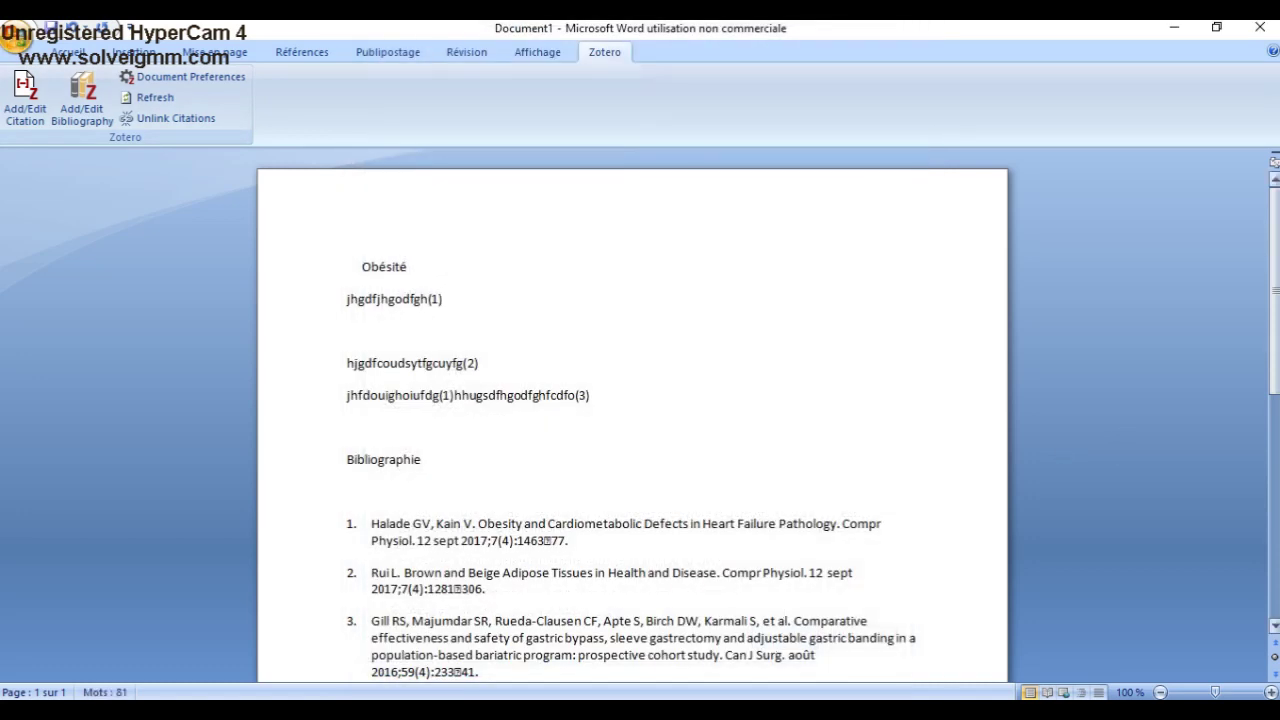
Add the line "ugyfdoghfod" above the Bibliographie heading and start a multiple-source citation after it in the classic view.
{"action": "scroll", "coordinate": [1276, 328], "scroll_direction": "down", "scroll_amount": 1}
{"action": "left_click", "coordinate": [614, 316]}
{"action": "key", "text": "Return"}
{"action": "type", "text": "ugyfdoghfod"}
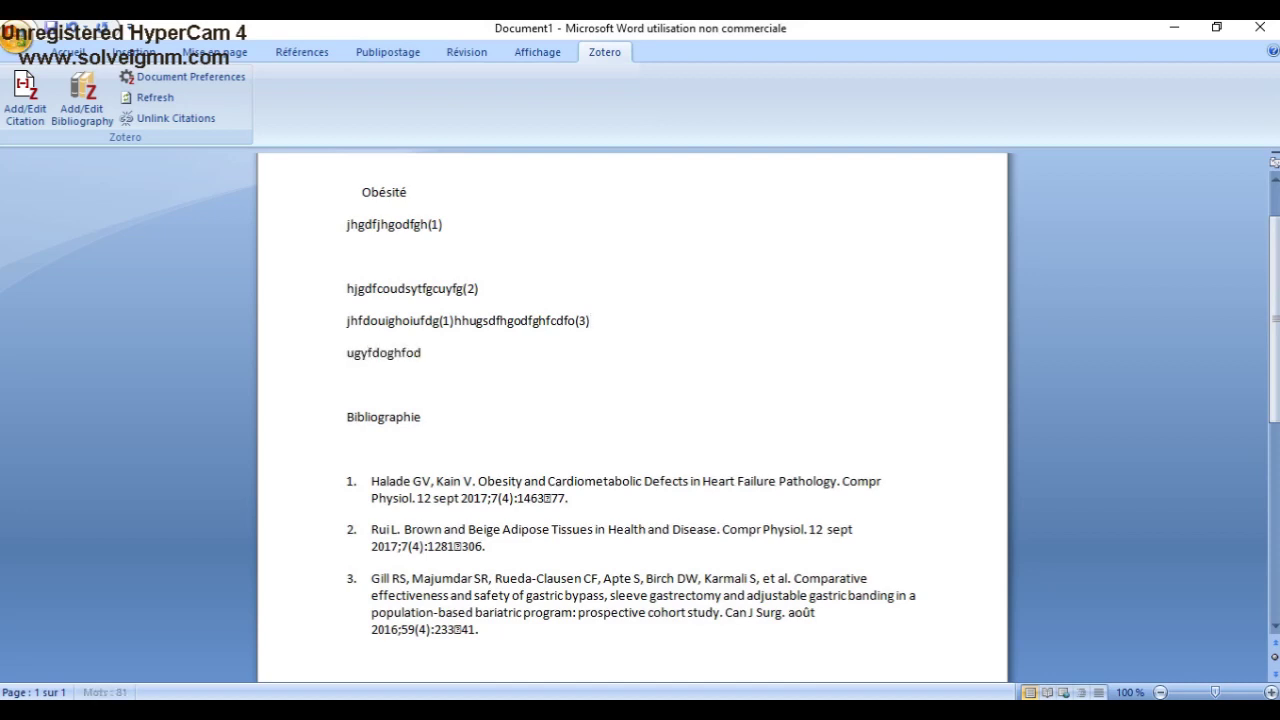
{"action": "left_click", "coordinate": [25, 95]}
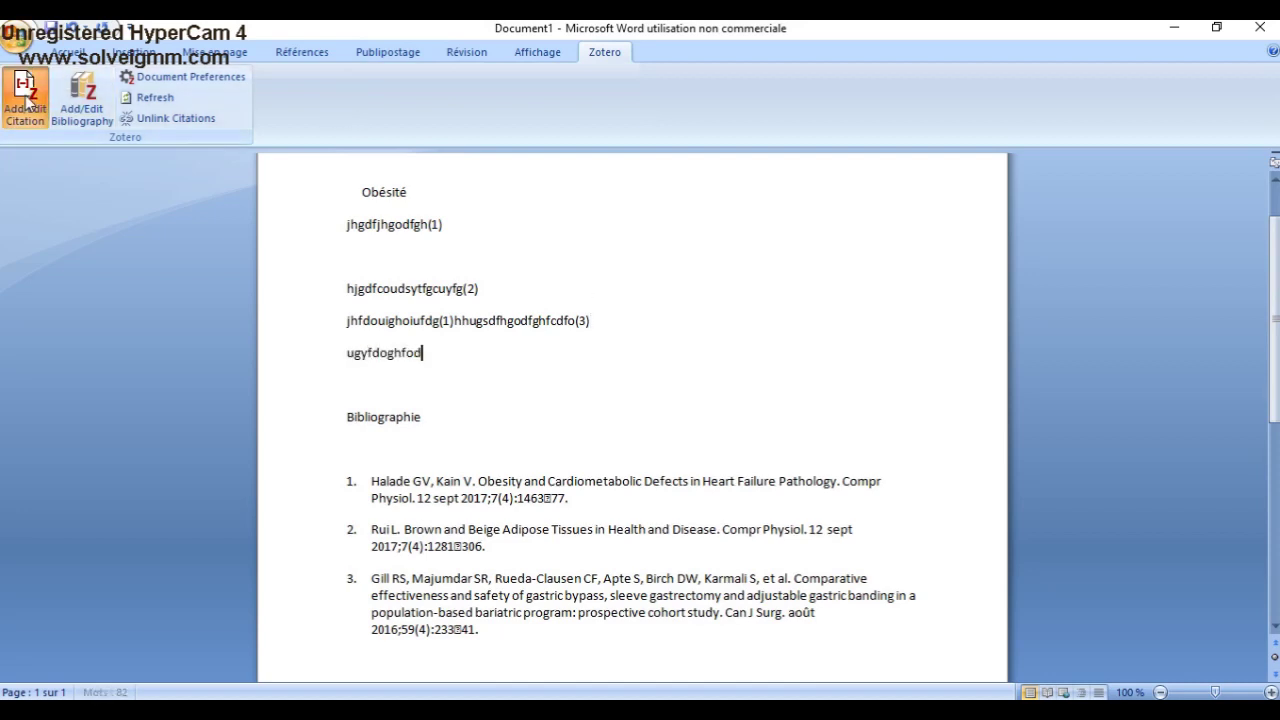
{"action": "left_click", "coordinate": [378, 346]}
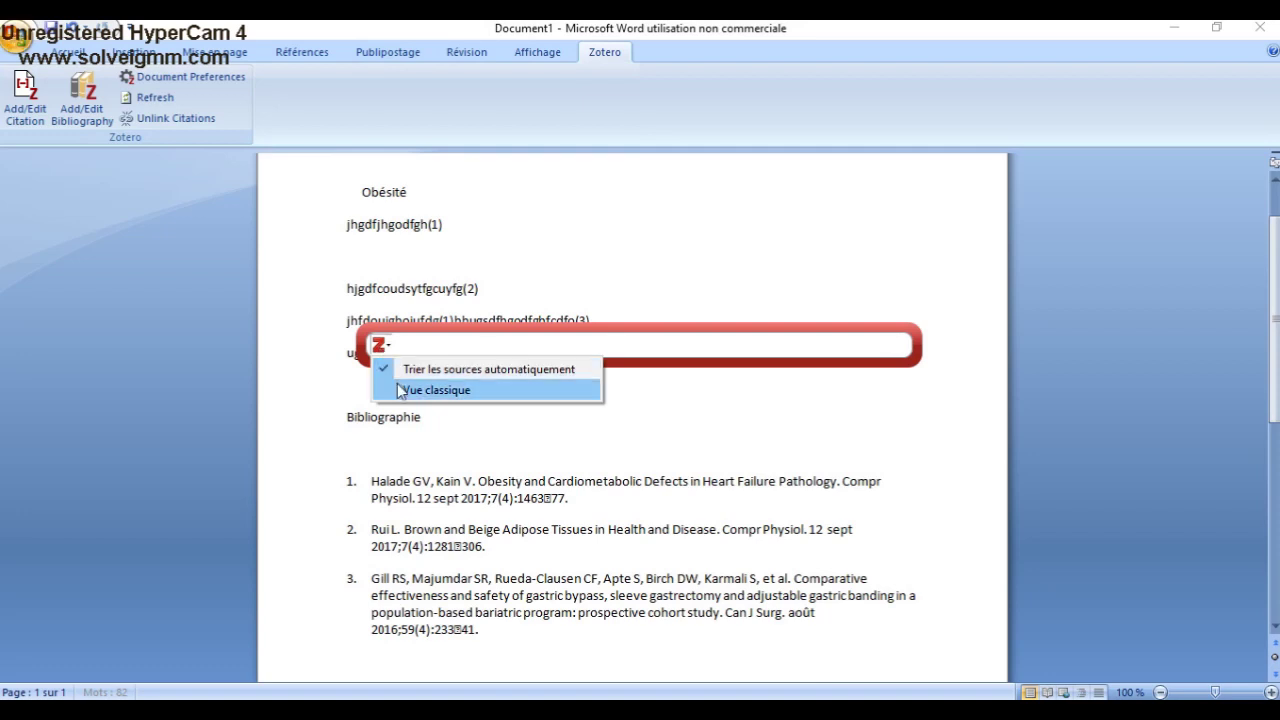
{"action": "left_click", "coordinate": [434, 390]}
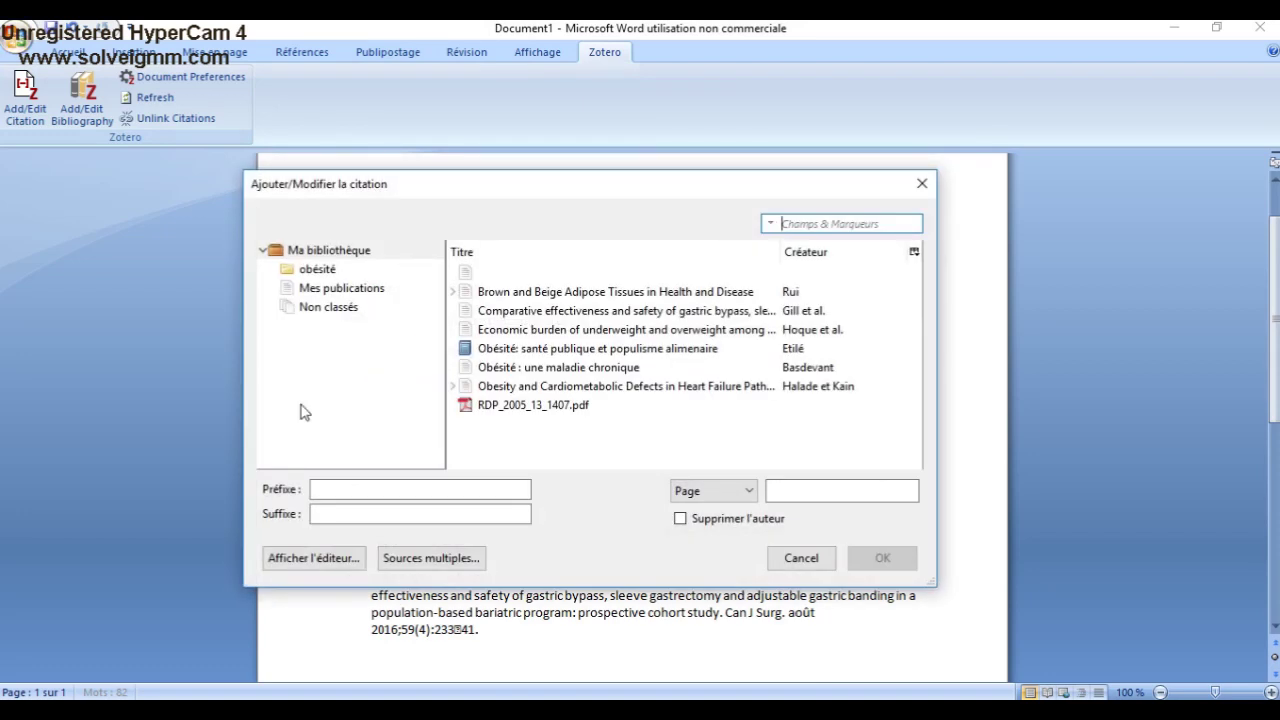
{"action": "left_click", "coordinate": [423, 558]}
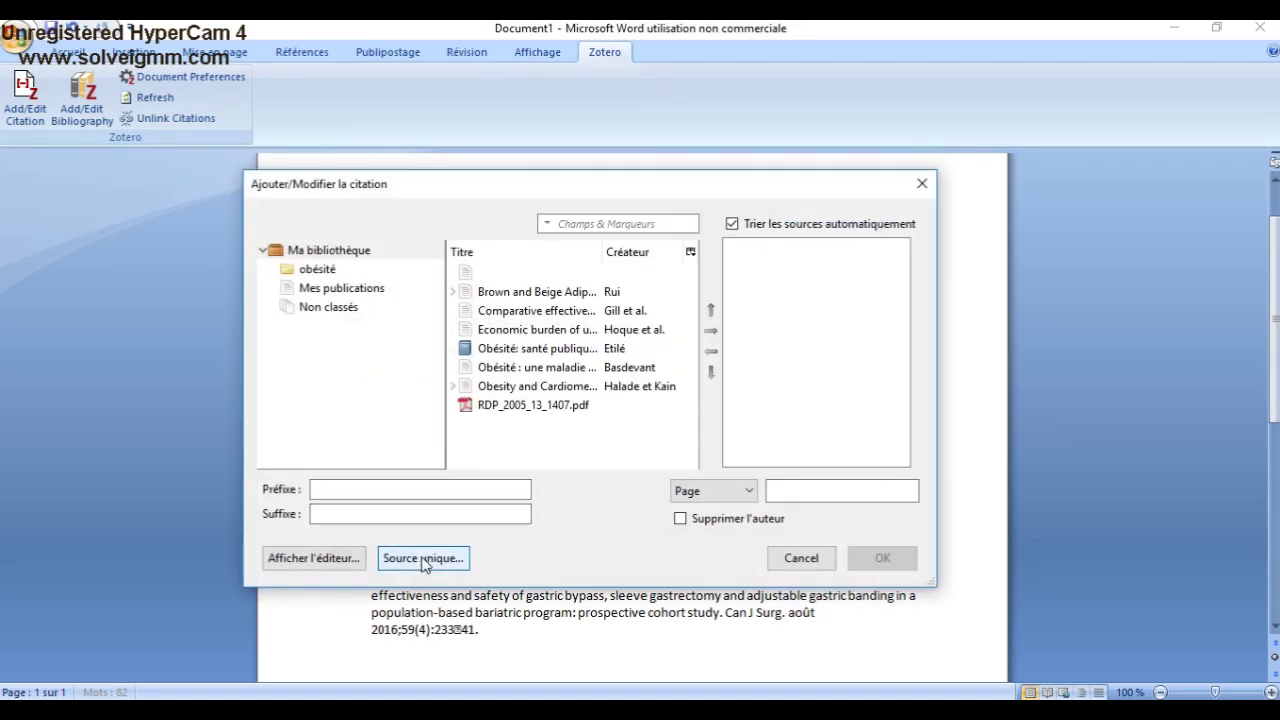
Cite Brown and Beige Adipose Tissues, Obésité: santé publique et populisme alimenaire, and Obesity and Cardiometabolic Defects together.
{"action": "left_click", "coordinate": [598, 292]}
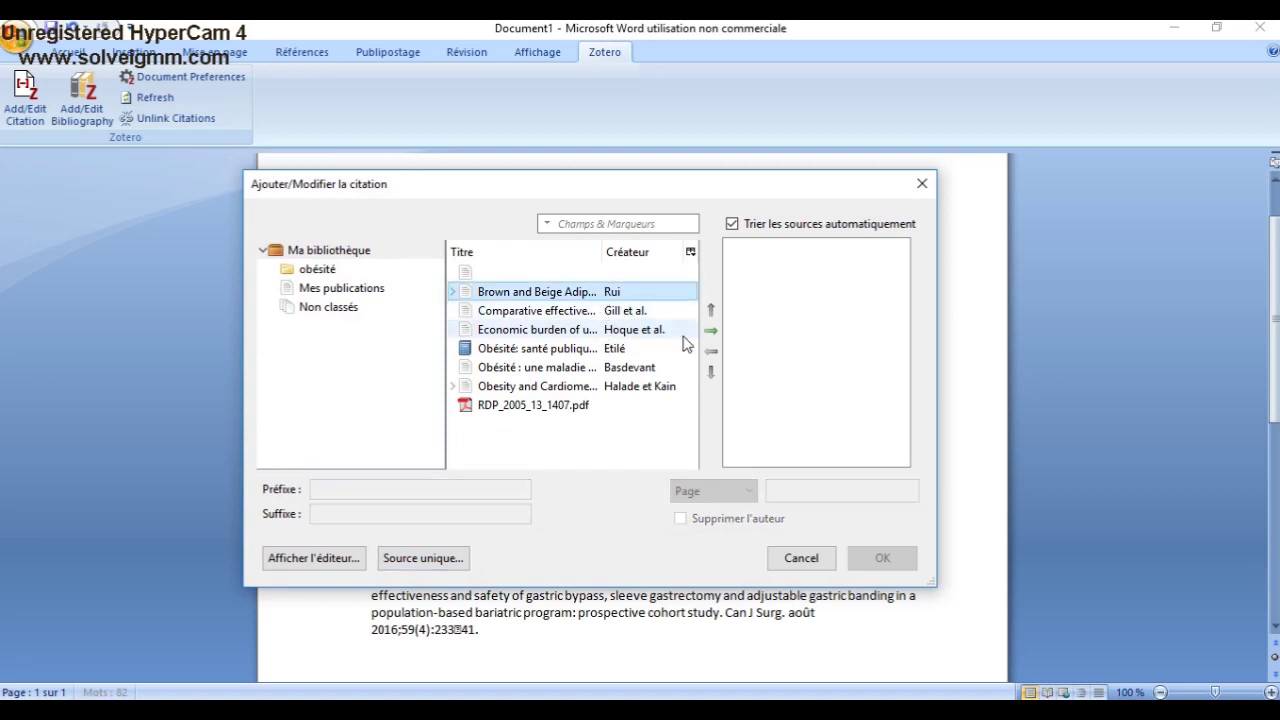
{"action": "left_click", "coordinate": [709, 334]}
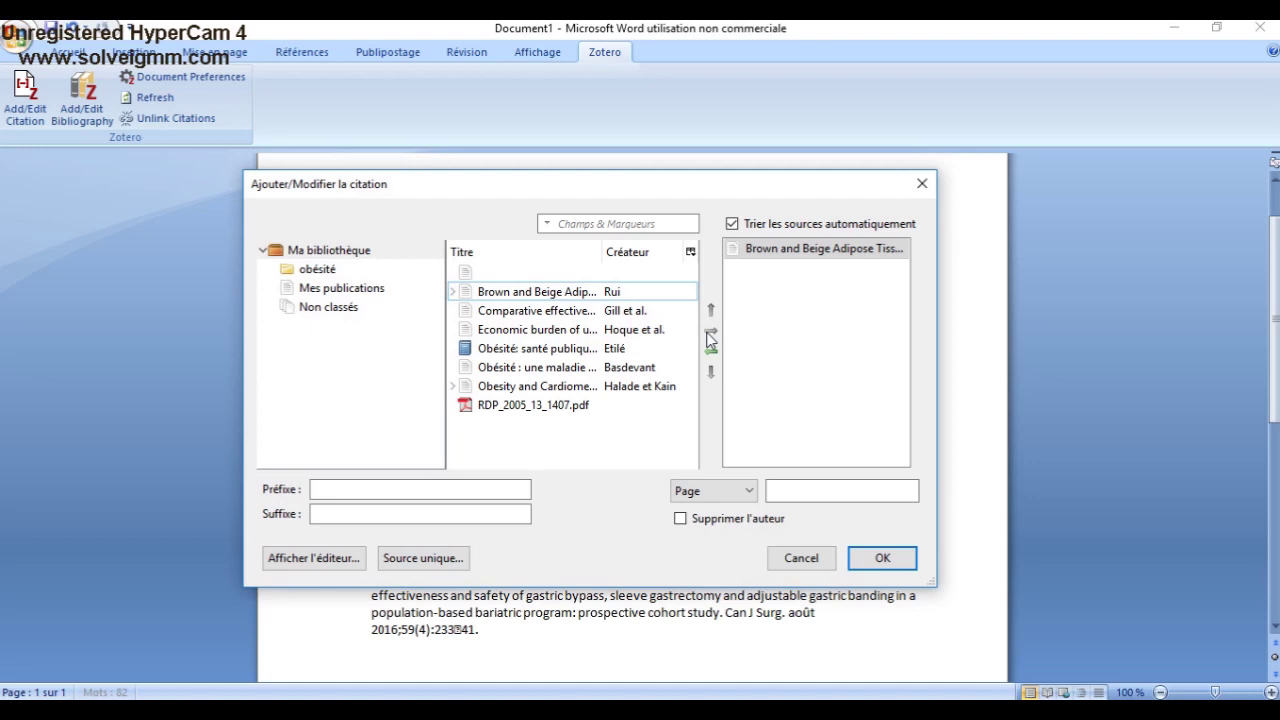
{"action": "left_click", "coordinate": [612, 349]}
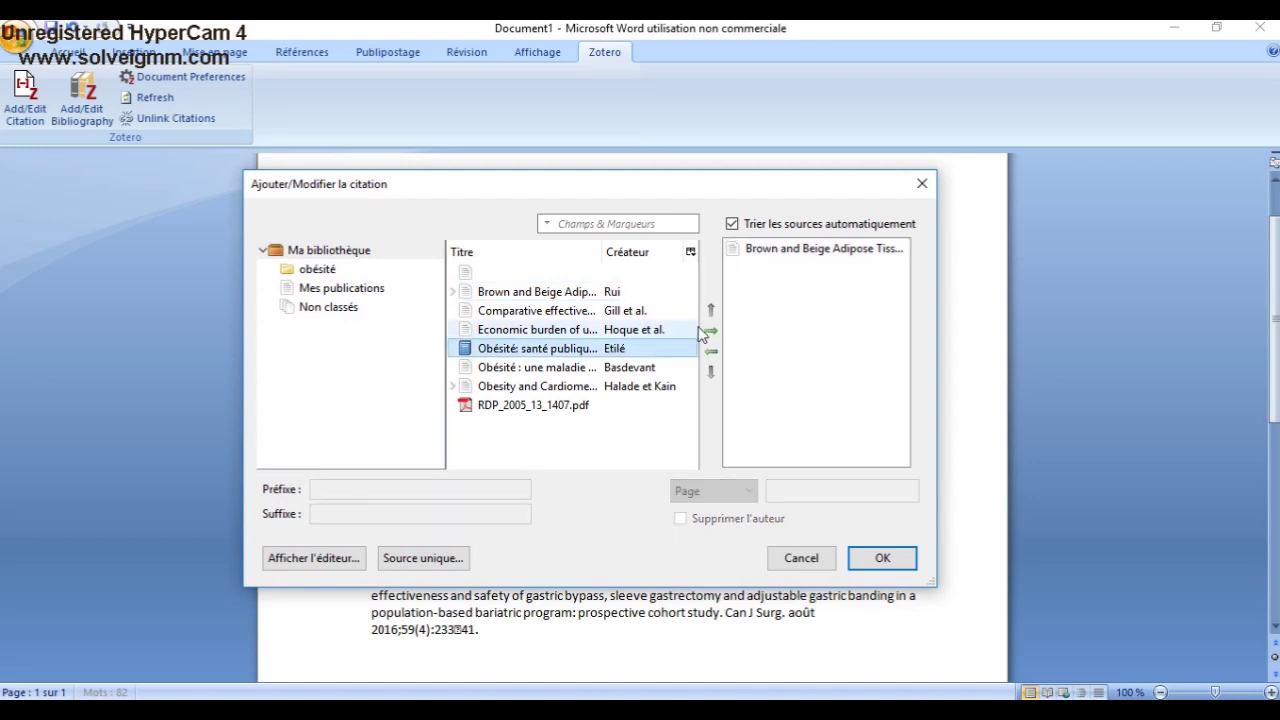
{"action": "left_click", "coordinate": [710, 340]}
{"action": "left_click", "coordinate": [556, 386]}
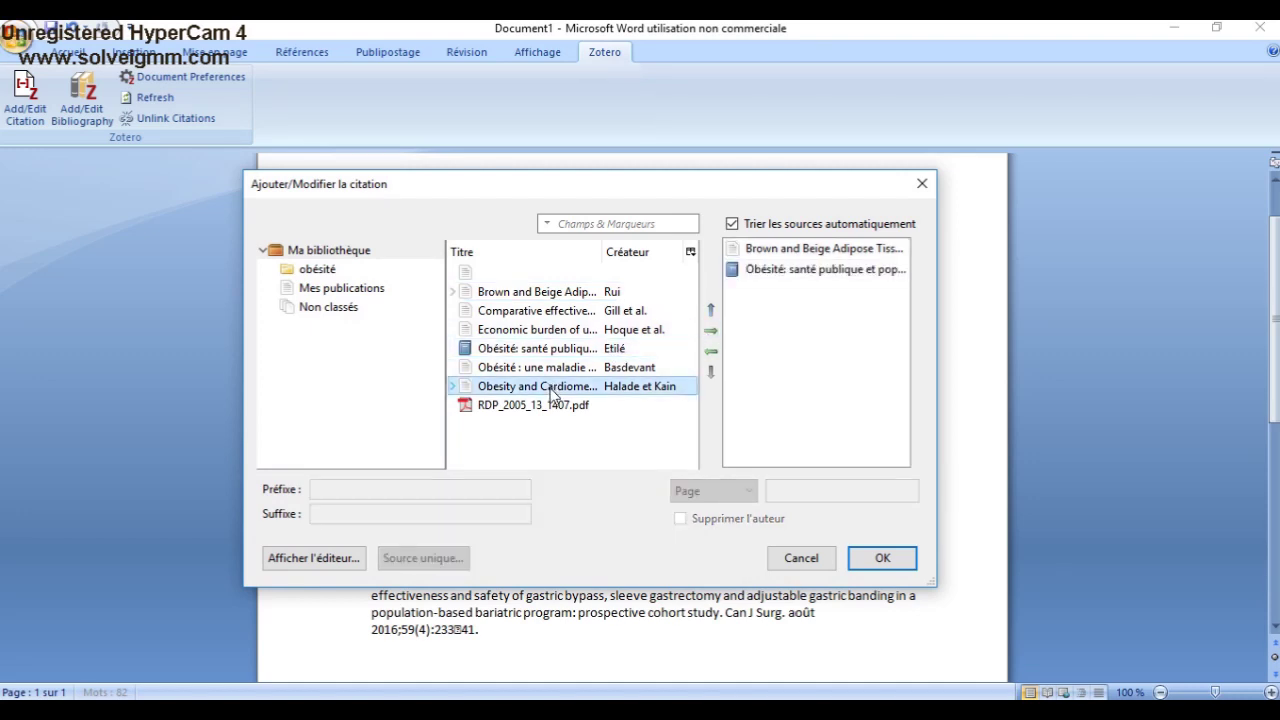
{"action": "left_click", "coordinate": [710, 330]}
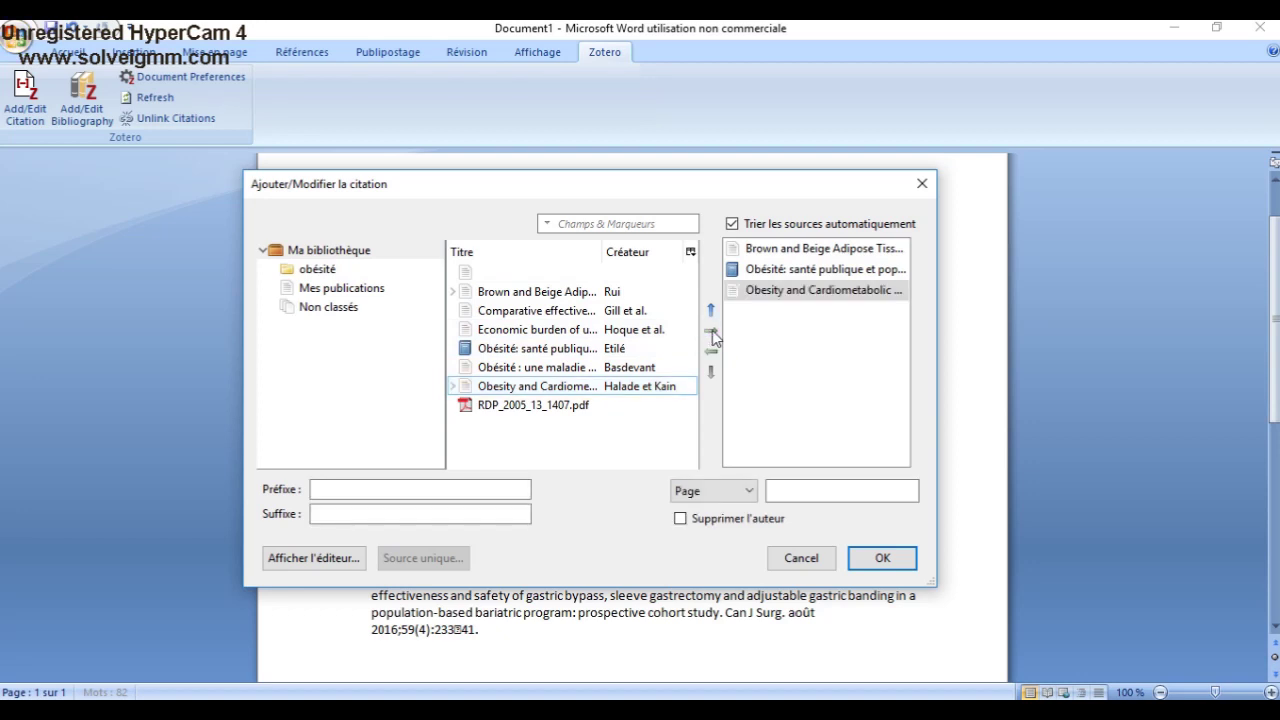
{"action": "left_click", "coordinate": [872, 560]}
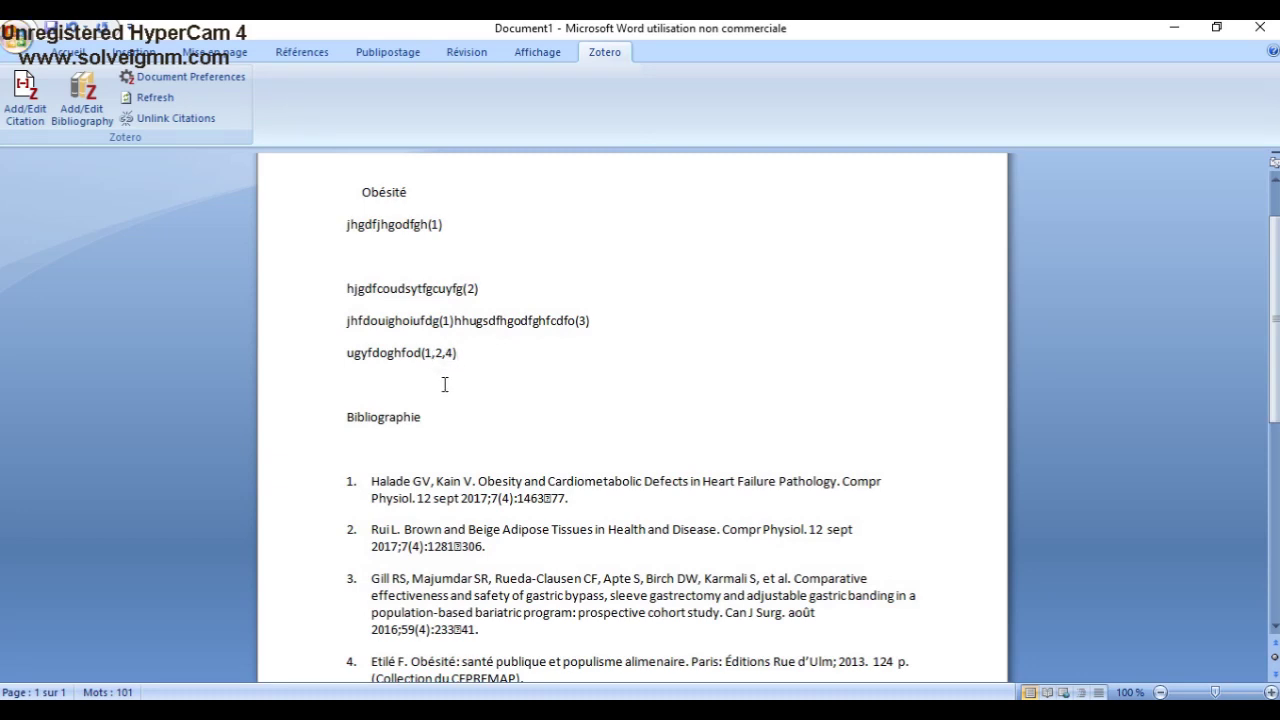
Refresh the citations and view the Unlink Citations confirmation without unlinking them.
{"action": "left_click", "coordinate": [152, 97]}
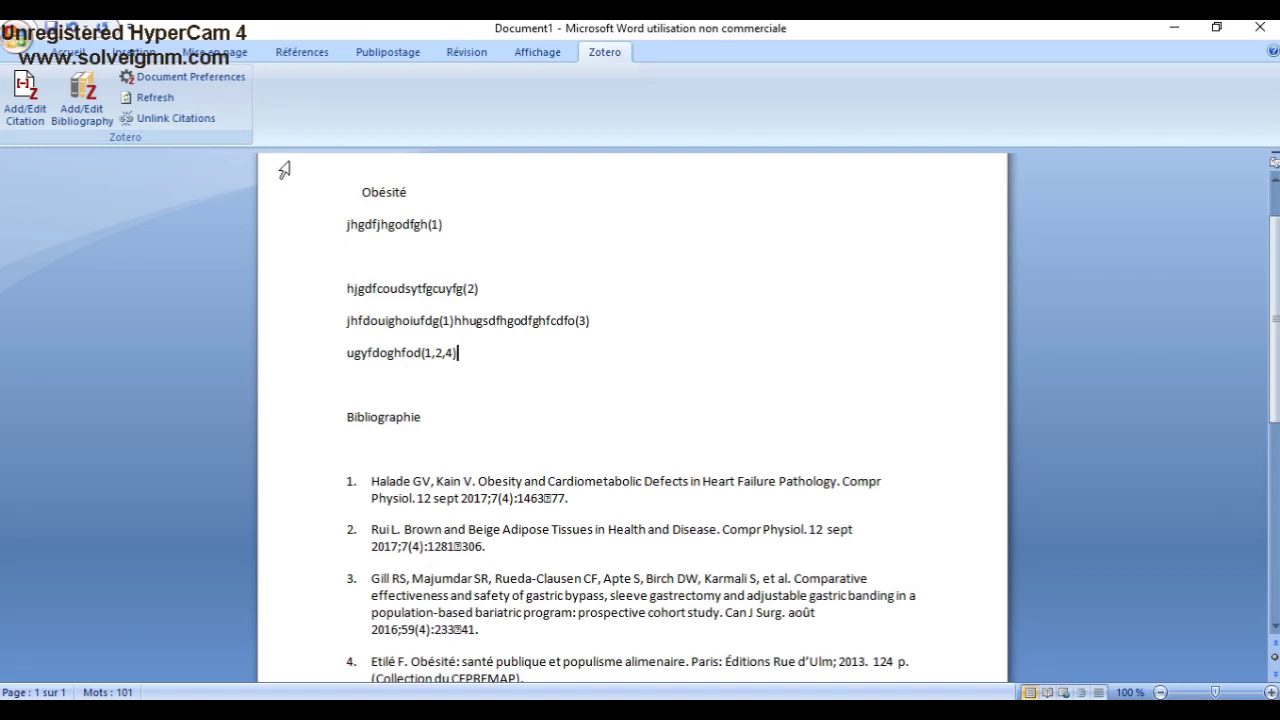
{"action": "left_click", "coordinate": [213, 120]}
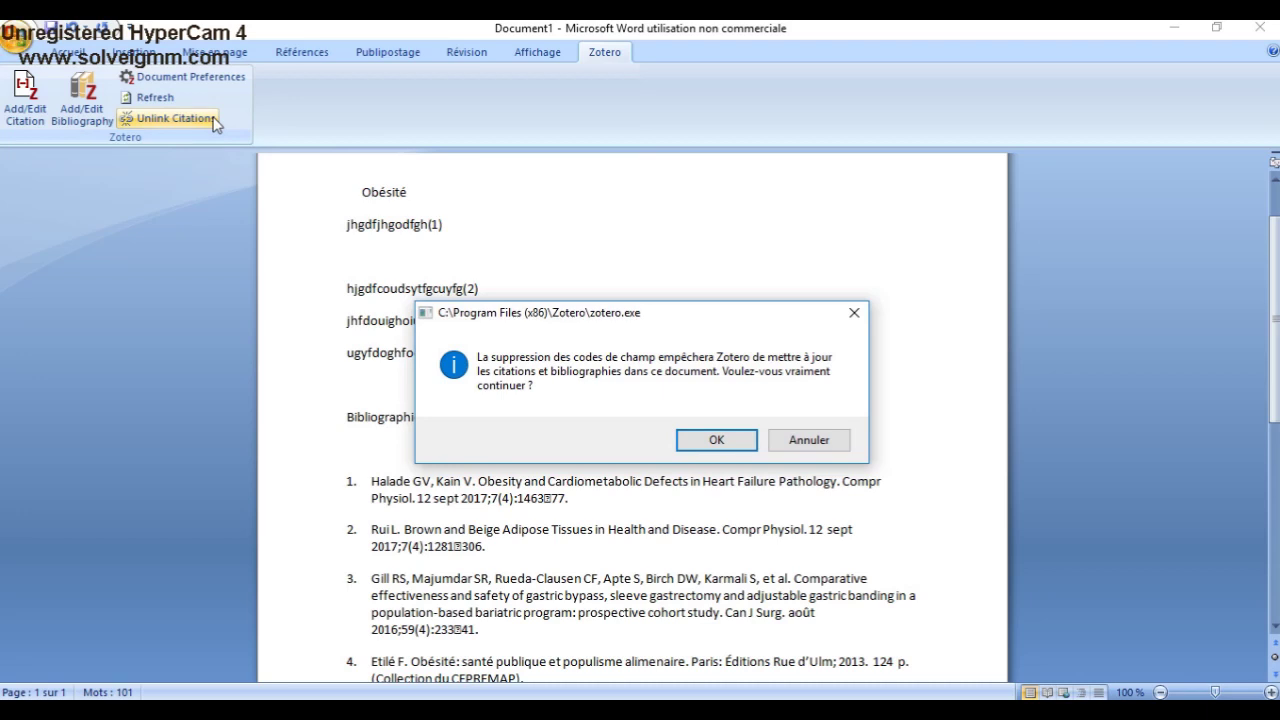
{"action": "left_click", "coordinate": [804, 439]}
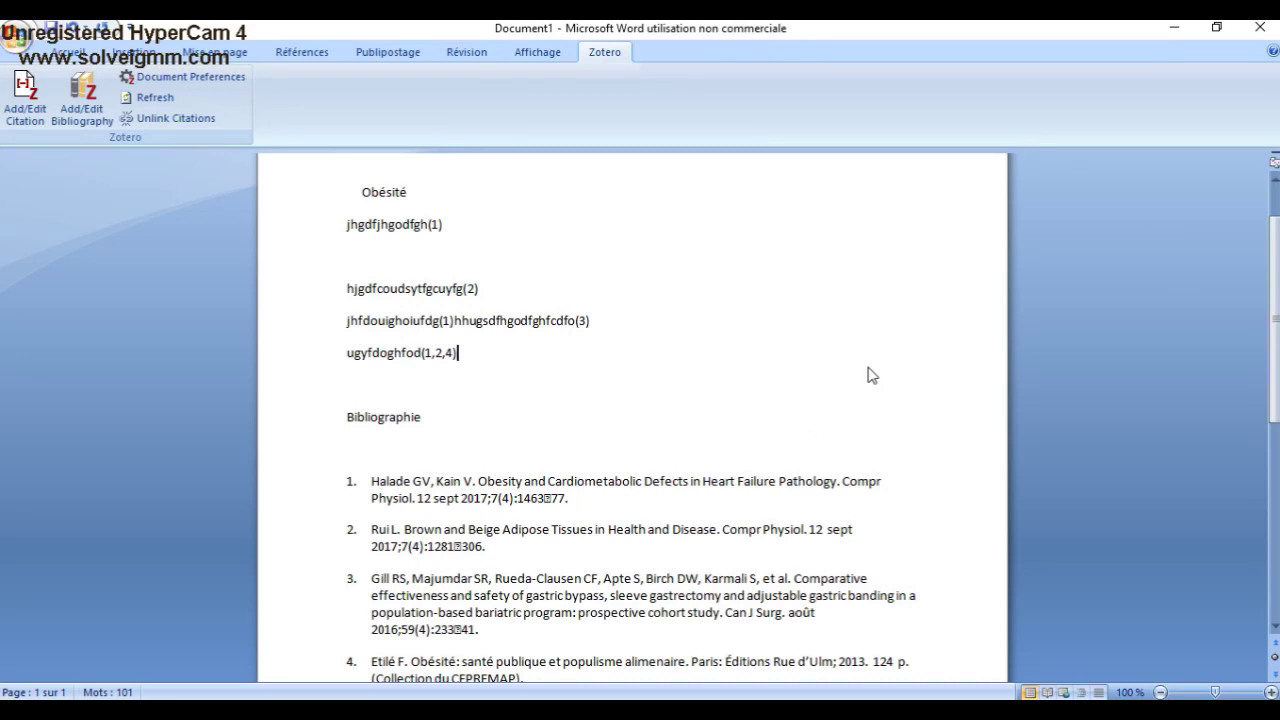
Switch to the Zotero website in Chrome and examine the account registration form.
{"action": "left_click", "coordinate": [655, 711]}
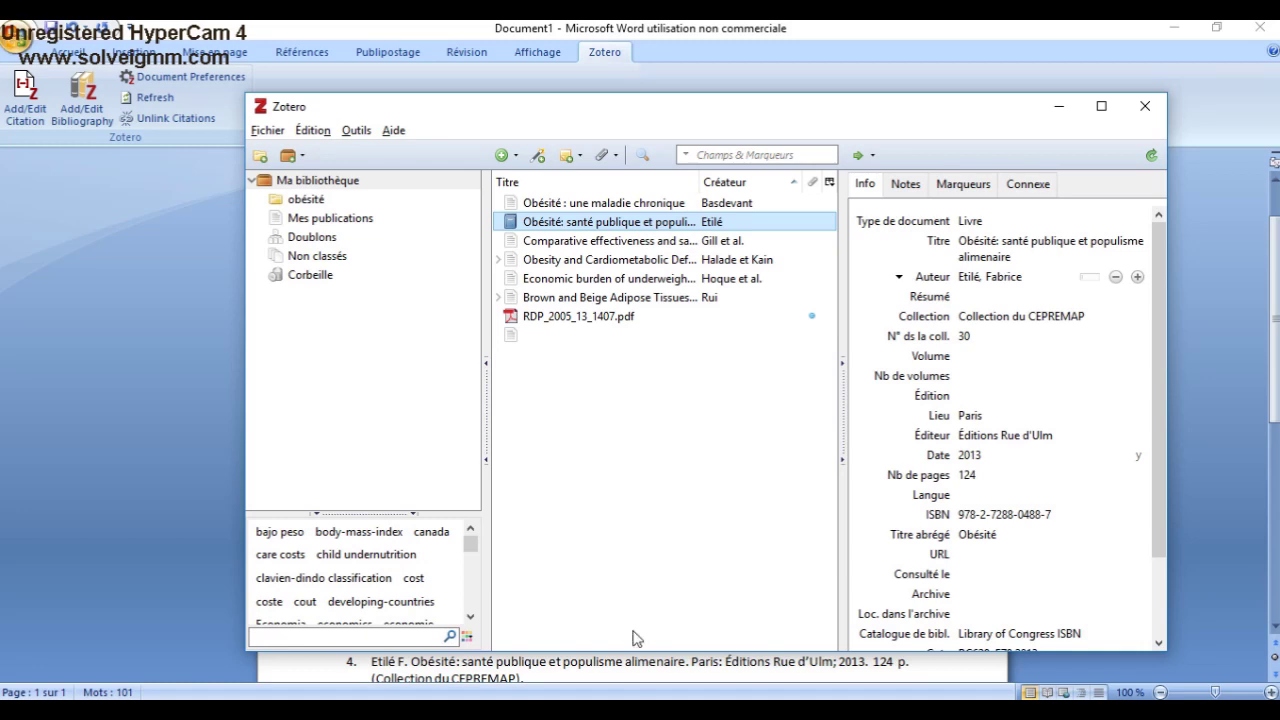
{"action": "left_click", "coordinate": [627, 710]}
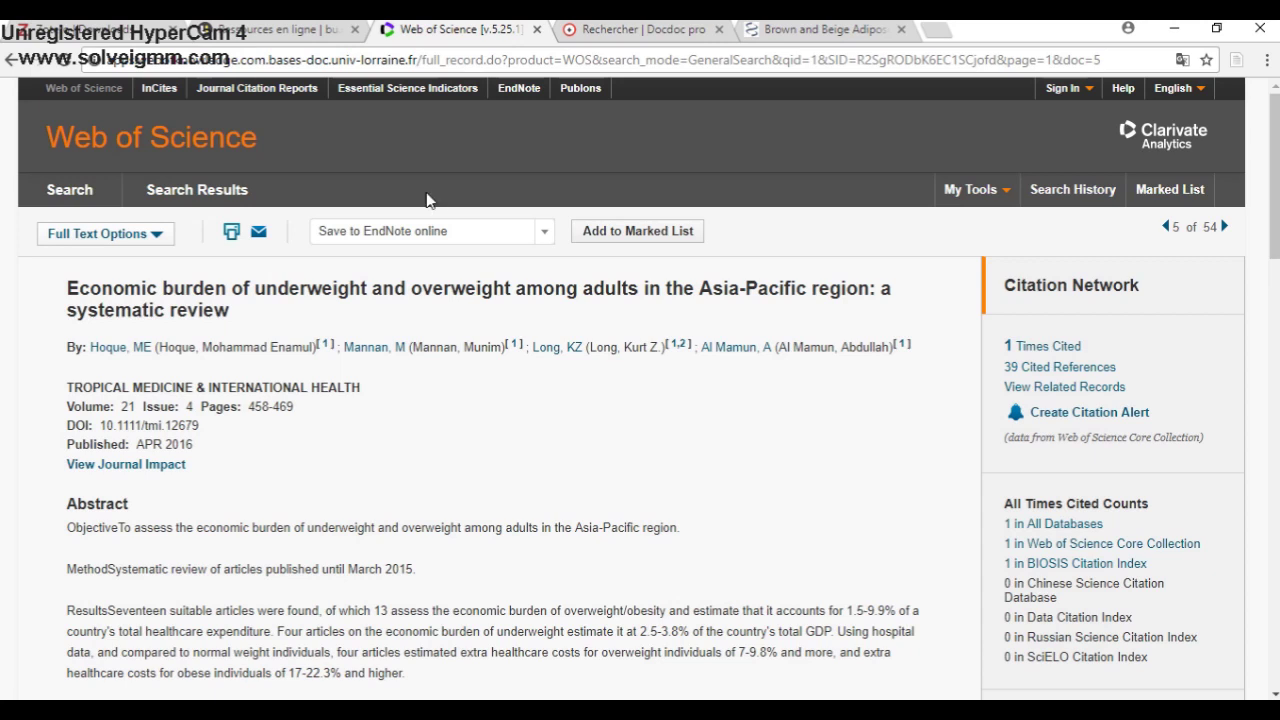
{"action": "left_click", "coordinate": [128, 36]}
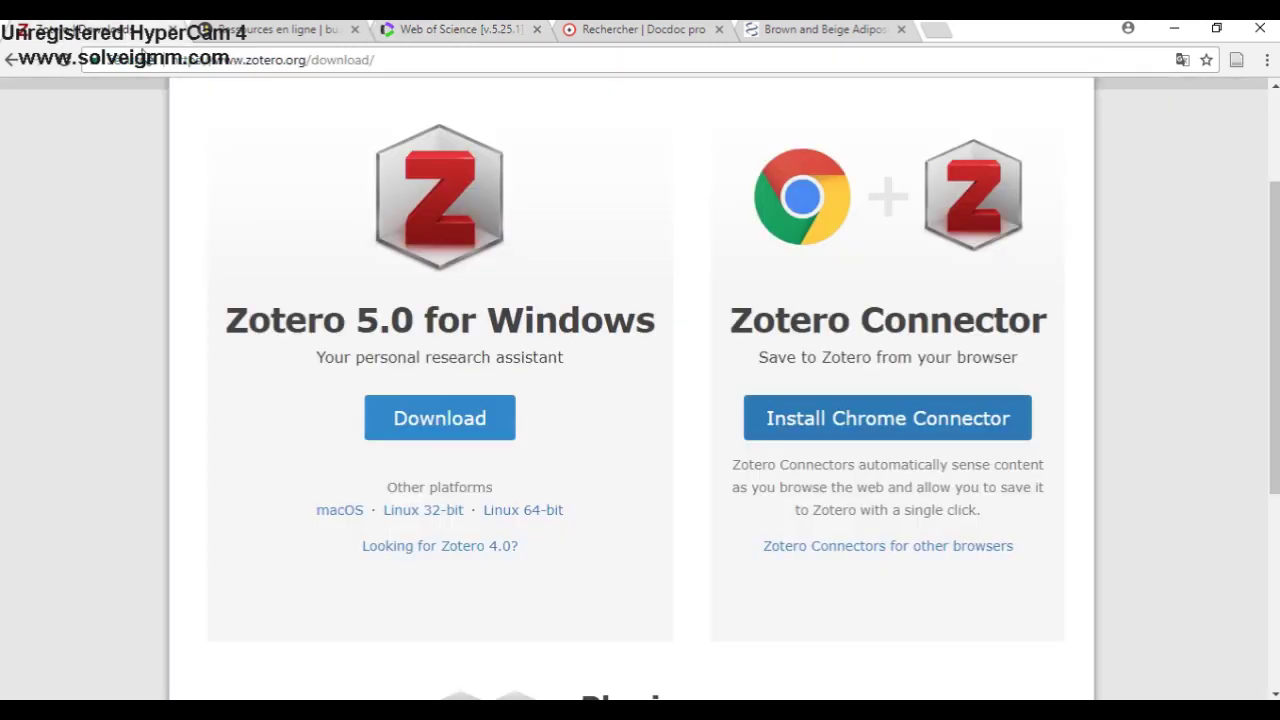
{"action": "left_click_drag", "start_coordinate": [1275, 347], "coordinate": [1275, 256]}
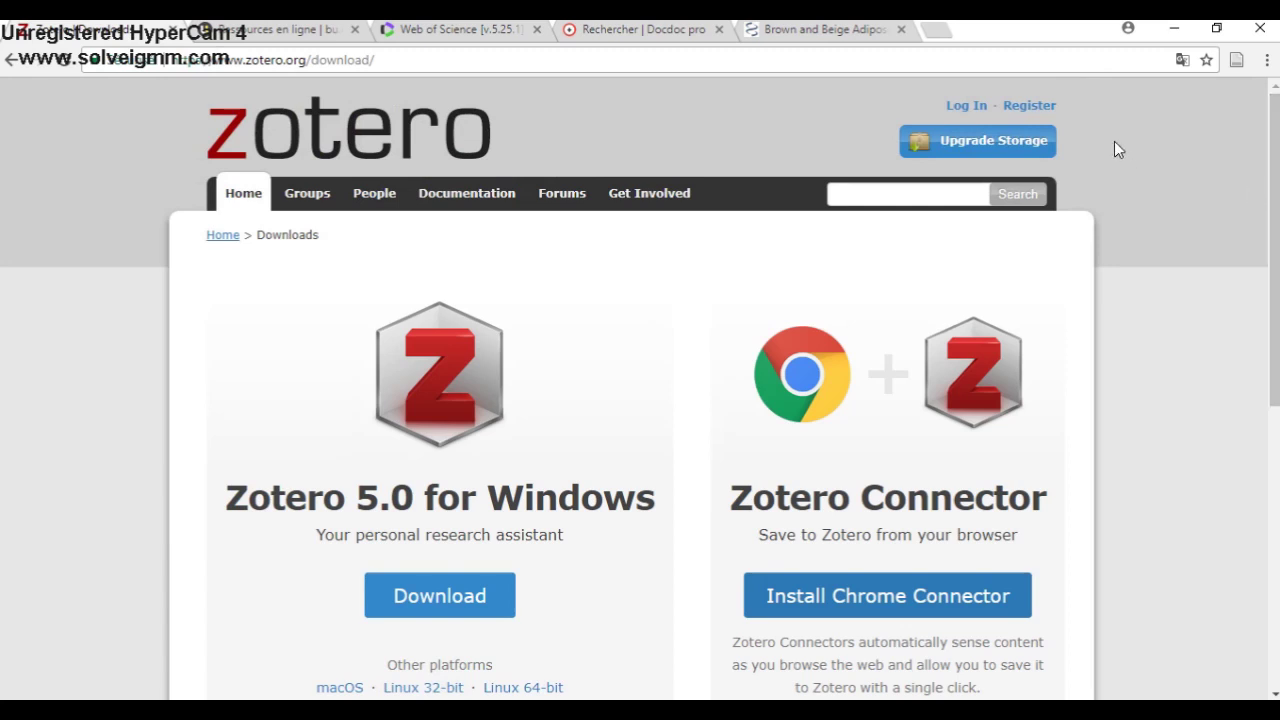
{"action": "left_click", "coordinate": [1037, 108]}
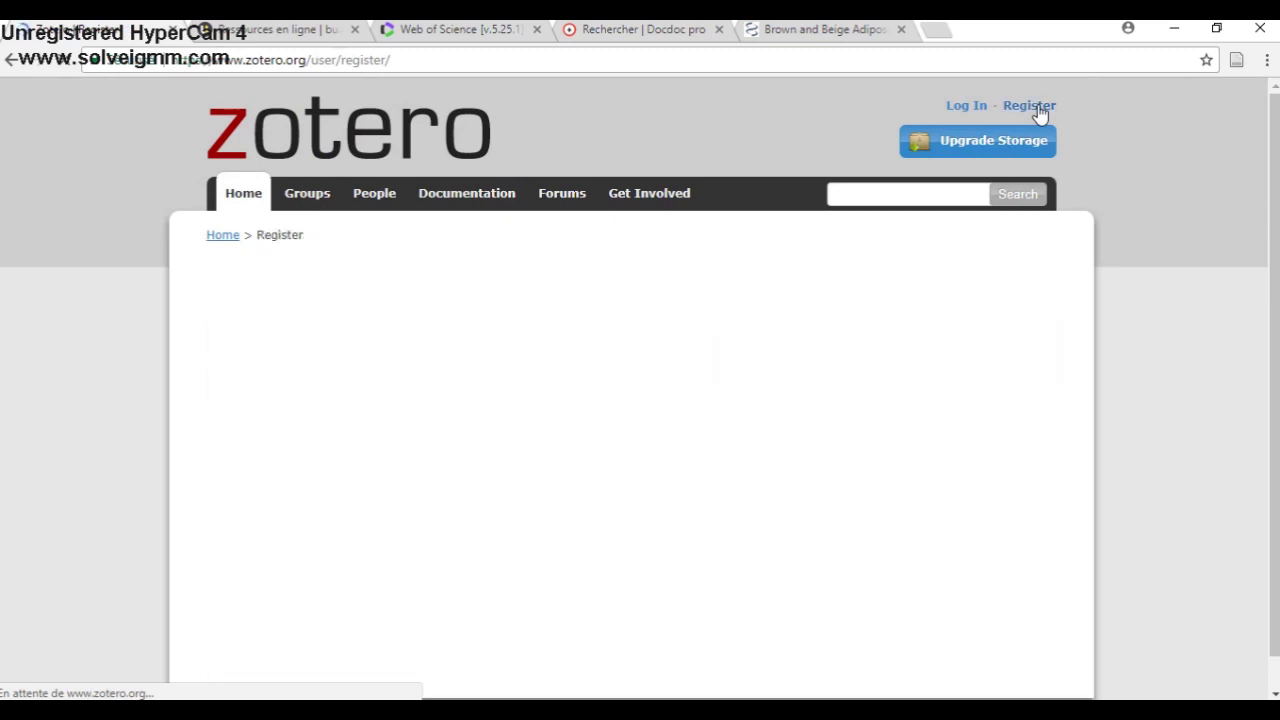
{"action": "left_click_drag", "start_coordinate": [1276, 211], "coordinate": [1277, 333]}
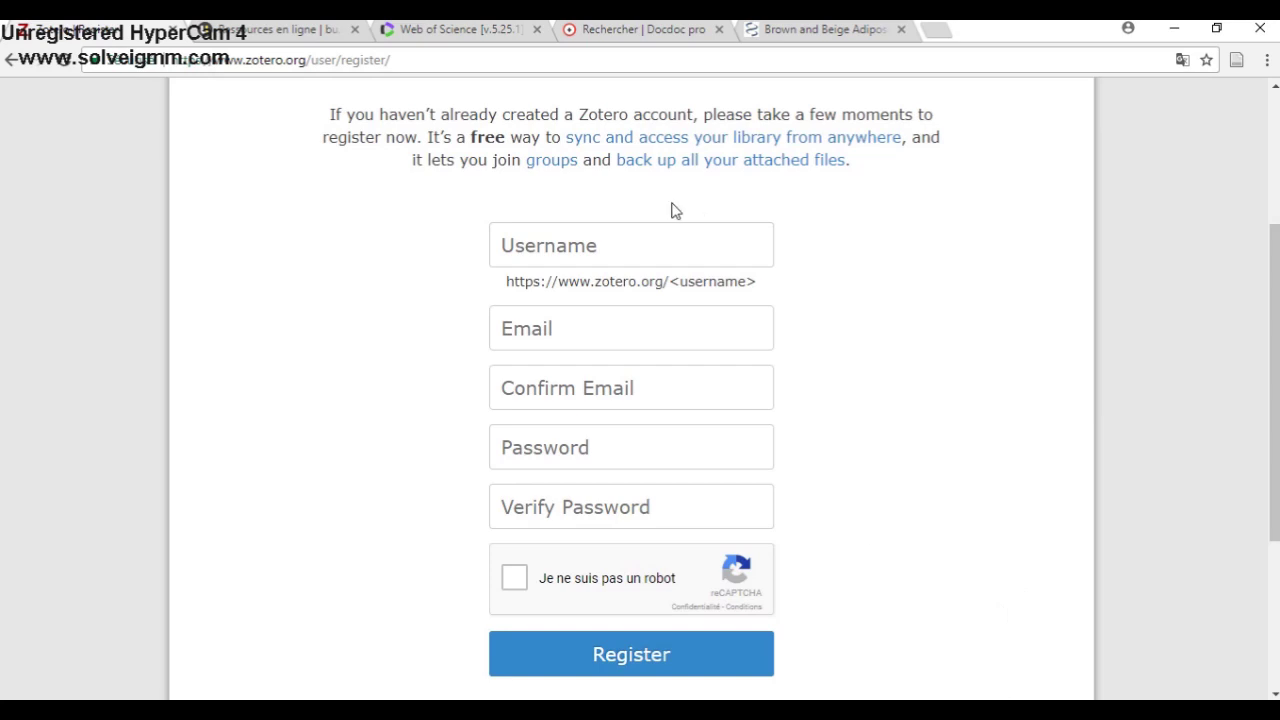
{"action": "left_click", "coordinate": [649, 240]}
{"action": "scroll", "coordinate": [1047, 523], "scroll_direction": "up", "scroll_amount": 3}
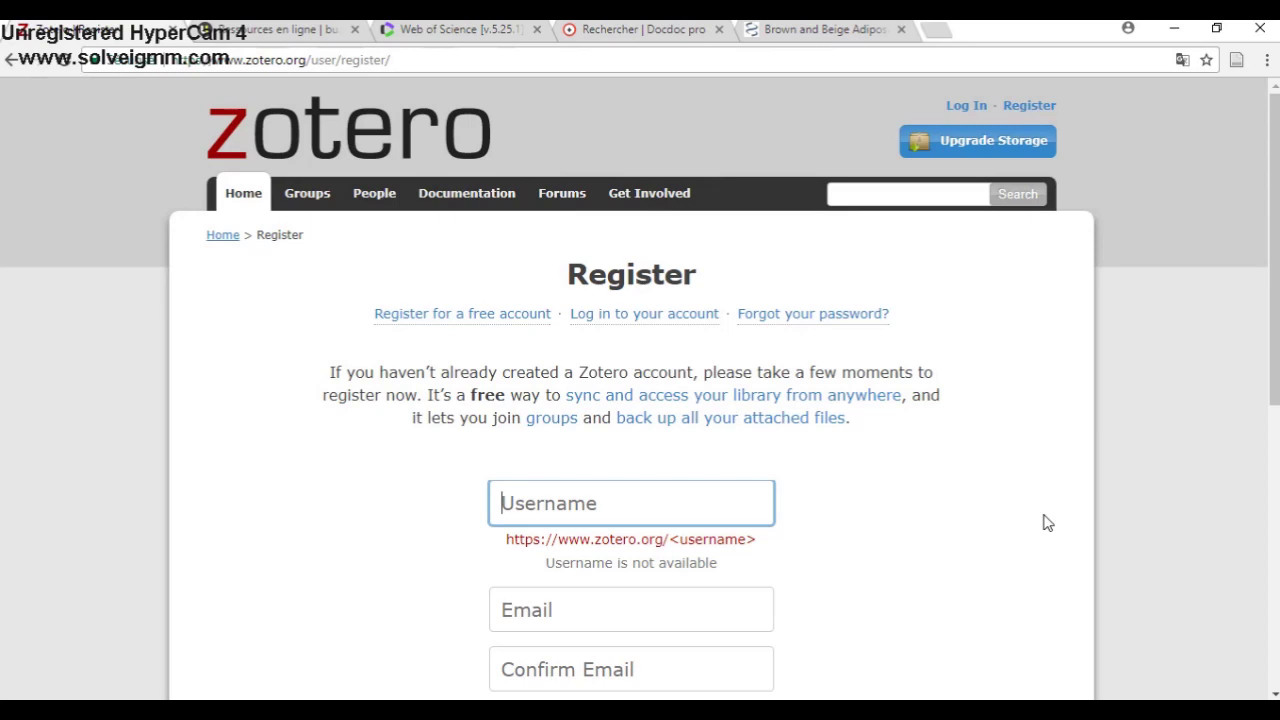
Log in to the Zotero website with the account username and password, and dismiss the offer to save the password.
{"action": "left_click", "coordinate": [967, 109]}
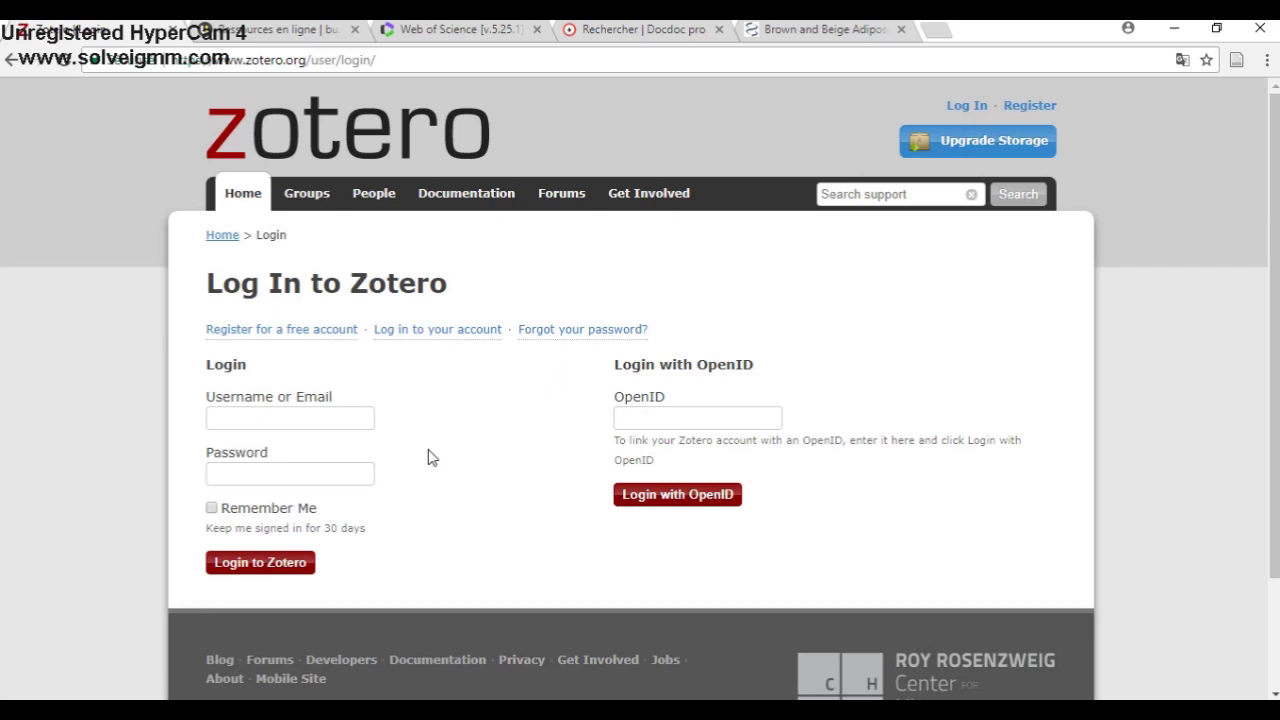
{"action": "left_click", "coordinate": [346, 422]}
{"action": "type", "text": "d"}
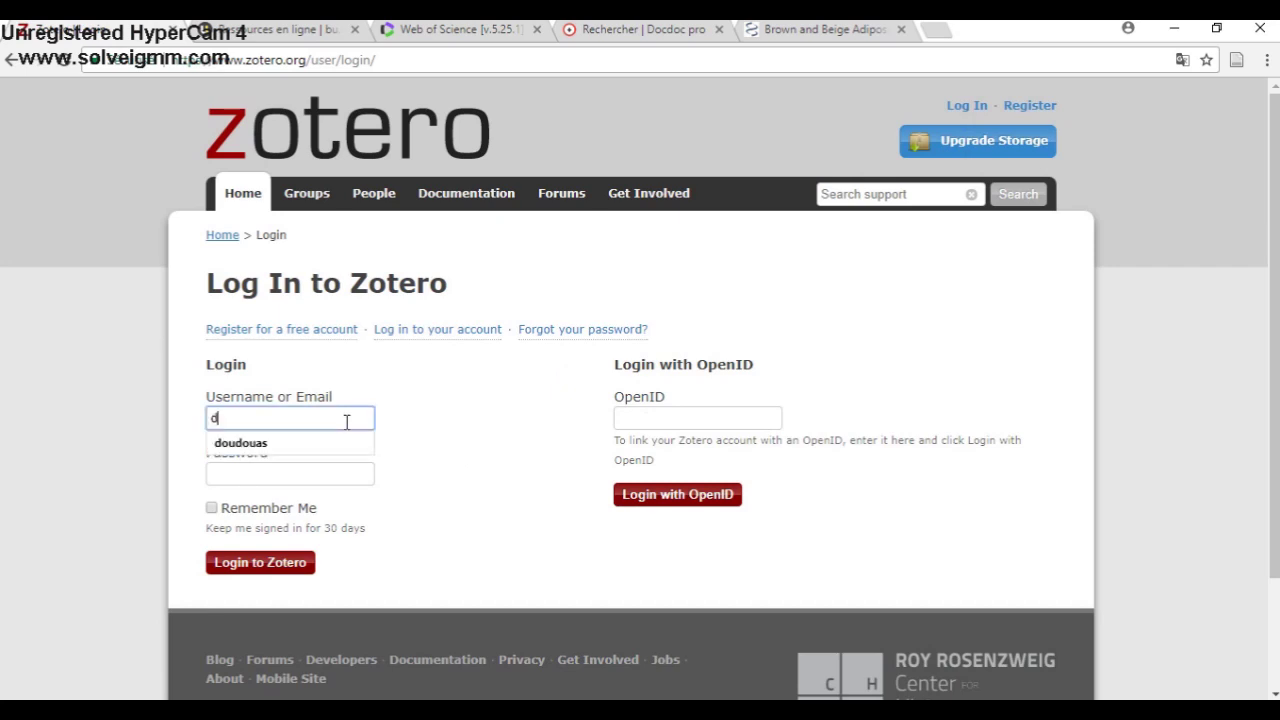
{"action": "type", "text": "oudouas"}
{"action": "left_click", "coordinate": [297, 475]}
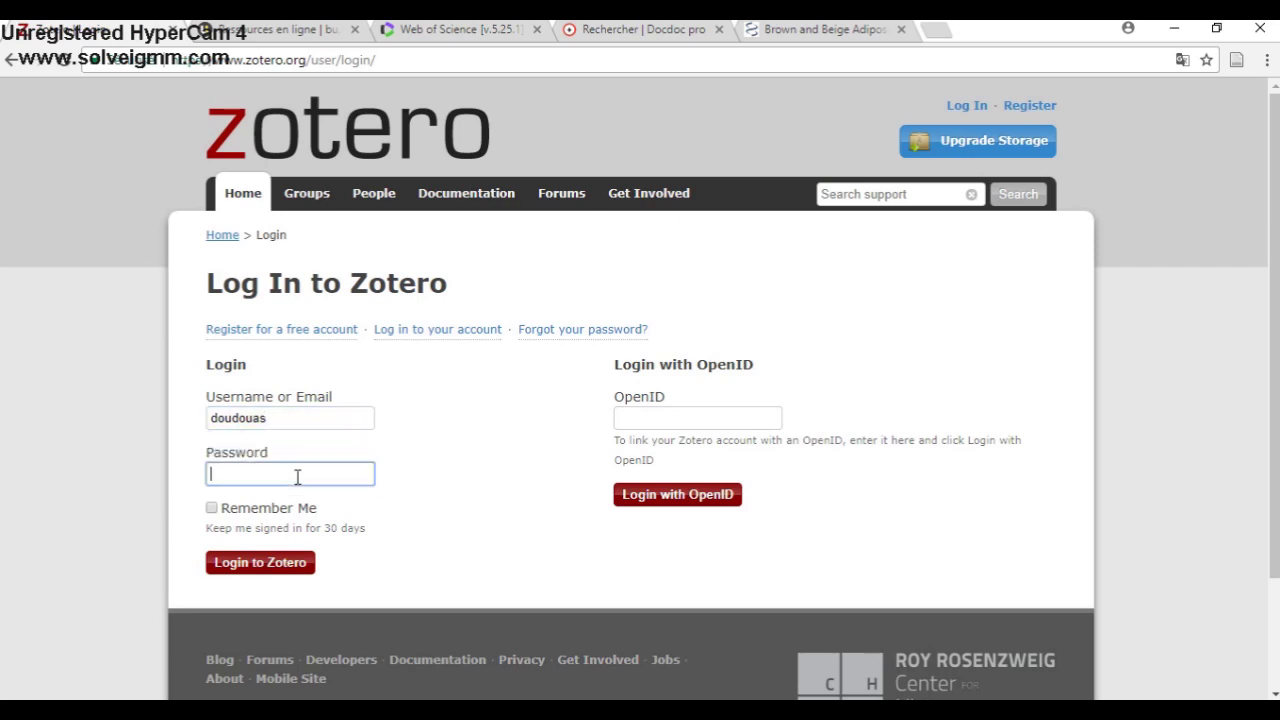
{"action": "type", "text": "*****"}
{"action": "left_click", "coordinate": [286, 566]}
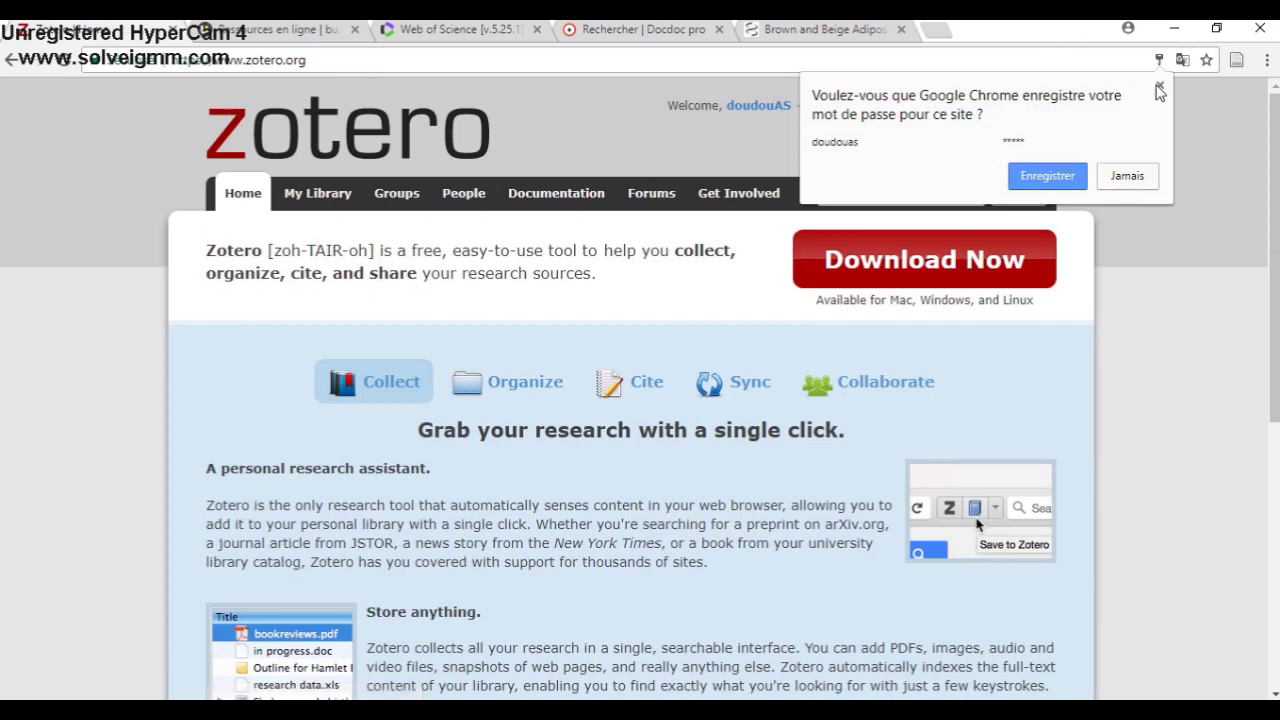
{"action": "left_click", "coordinate": [1160, 91]}
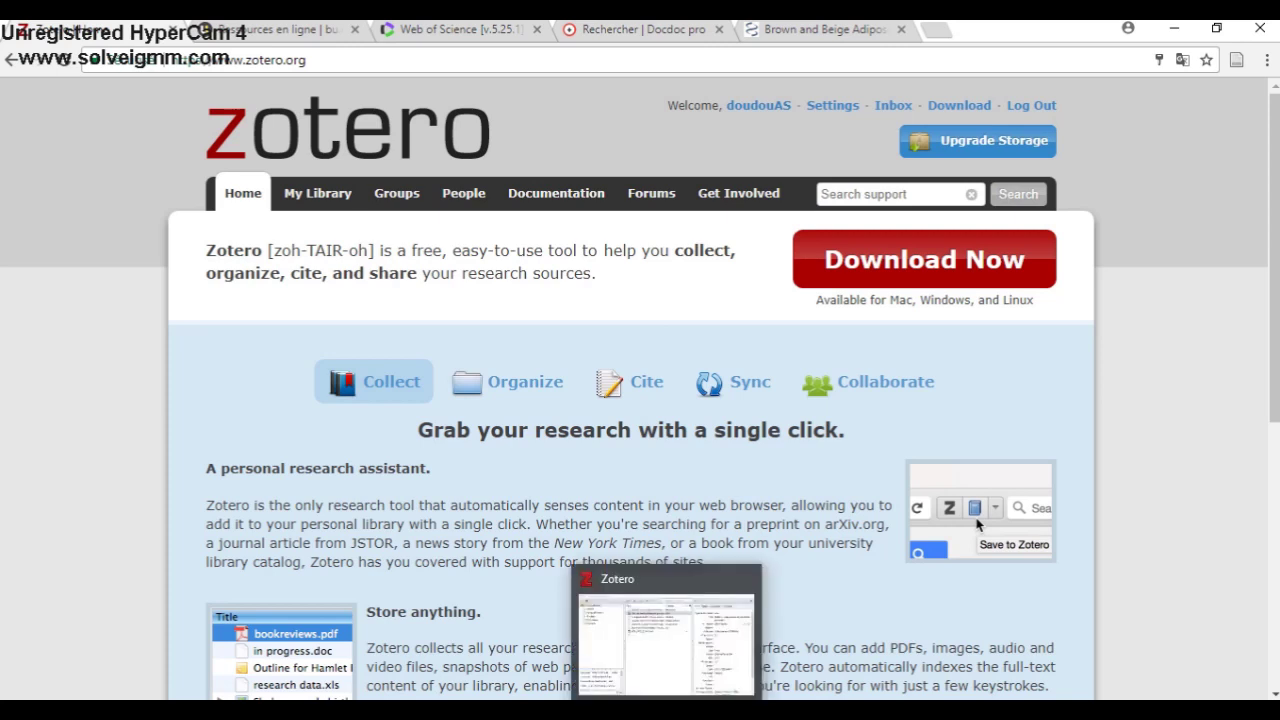
Switch to the Zotero desktop application, review the synchronisation preferences, and synchronise the library.
{"action": "left_click", "coordinate": [668, 714]}
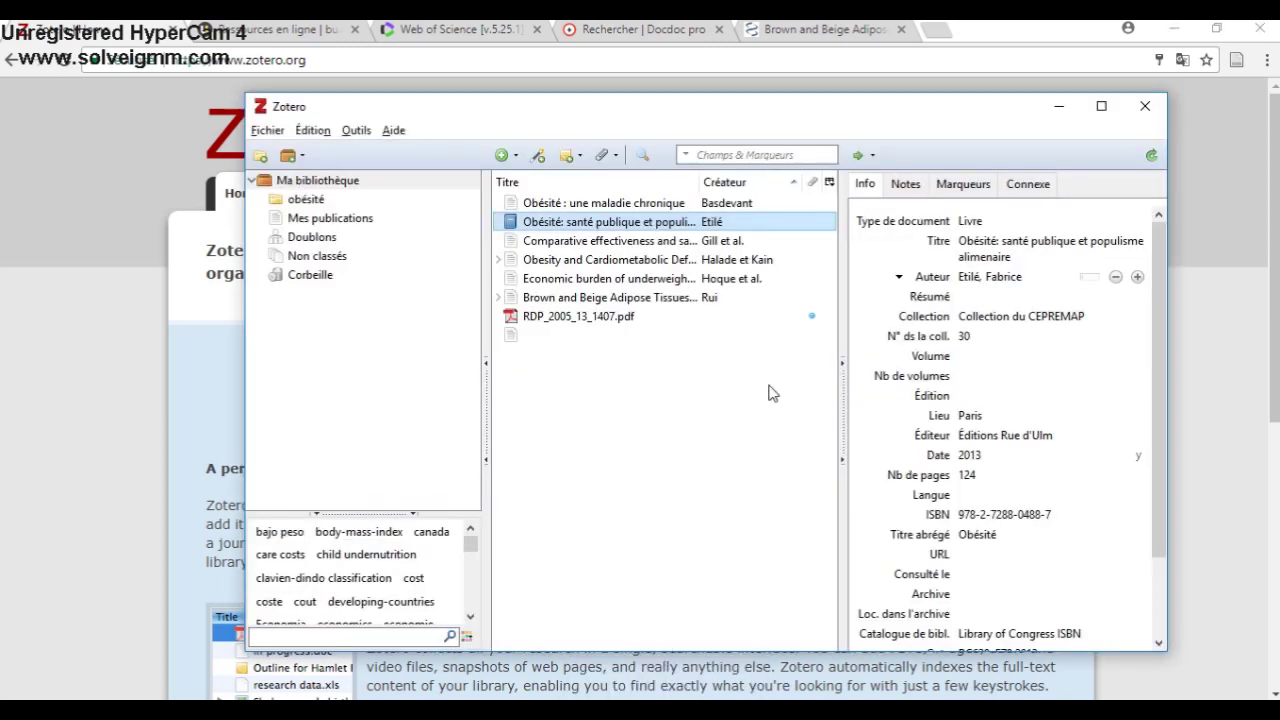
{"action": "left_click", "coordinate": [1151, 157]}
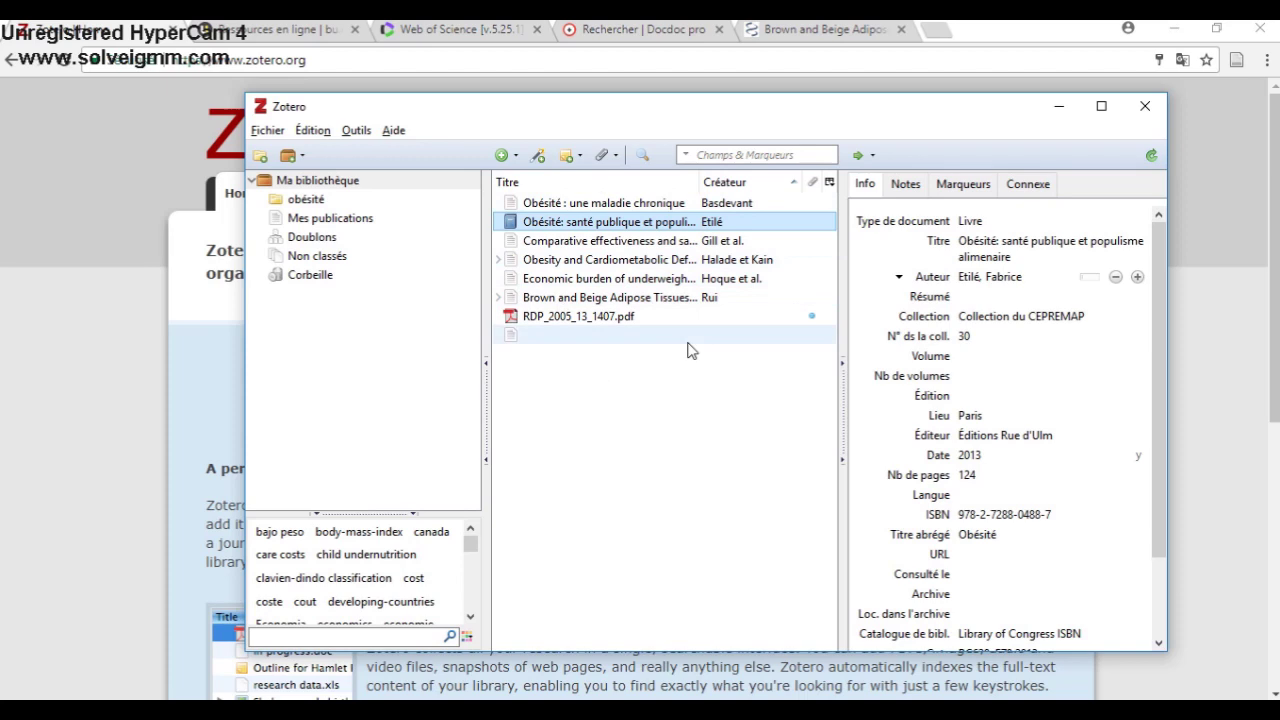
{"action": "left_click", "coordinate": [318, 132]}
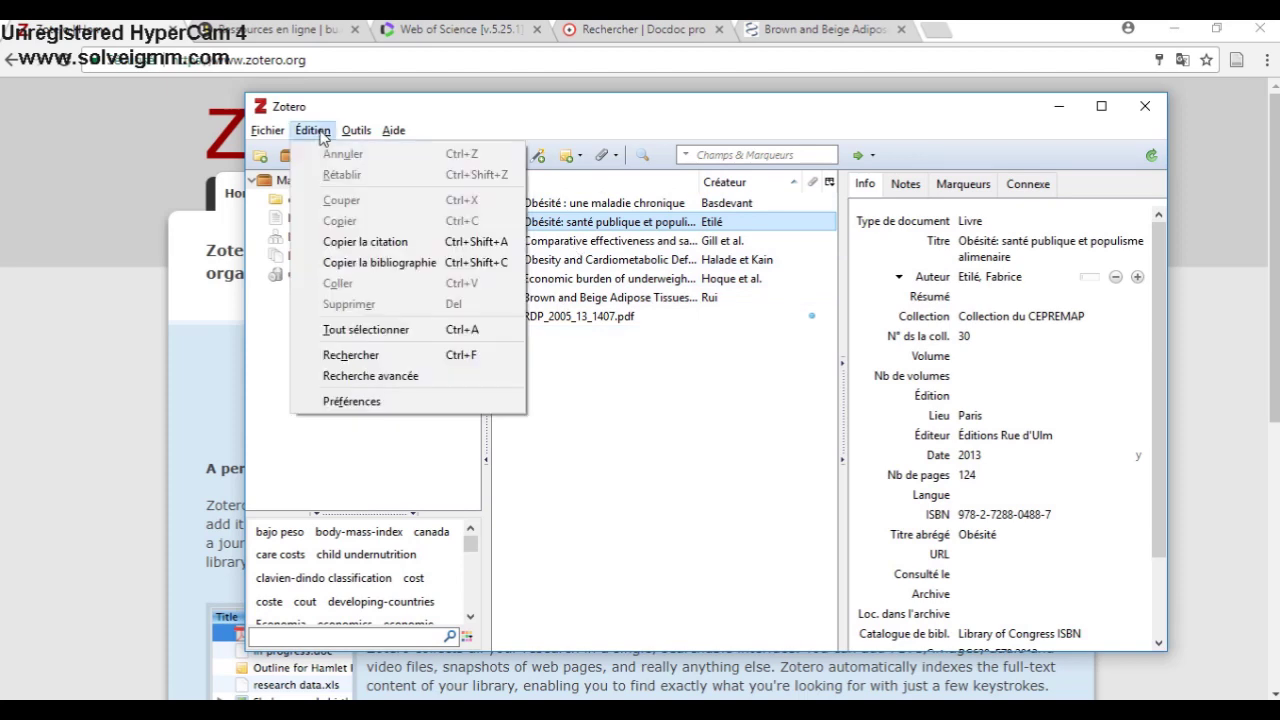
{"action": "left_click", "coordinate": [358, 404]}
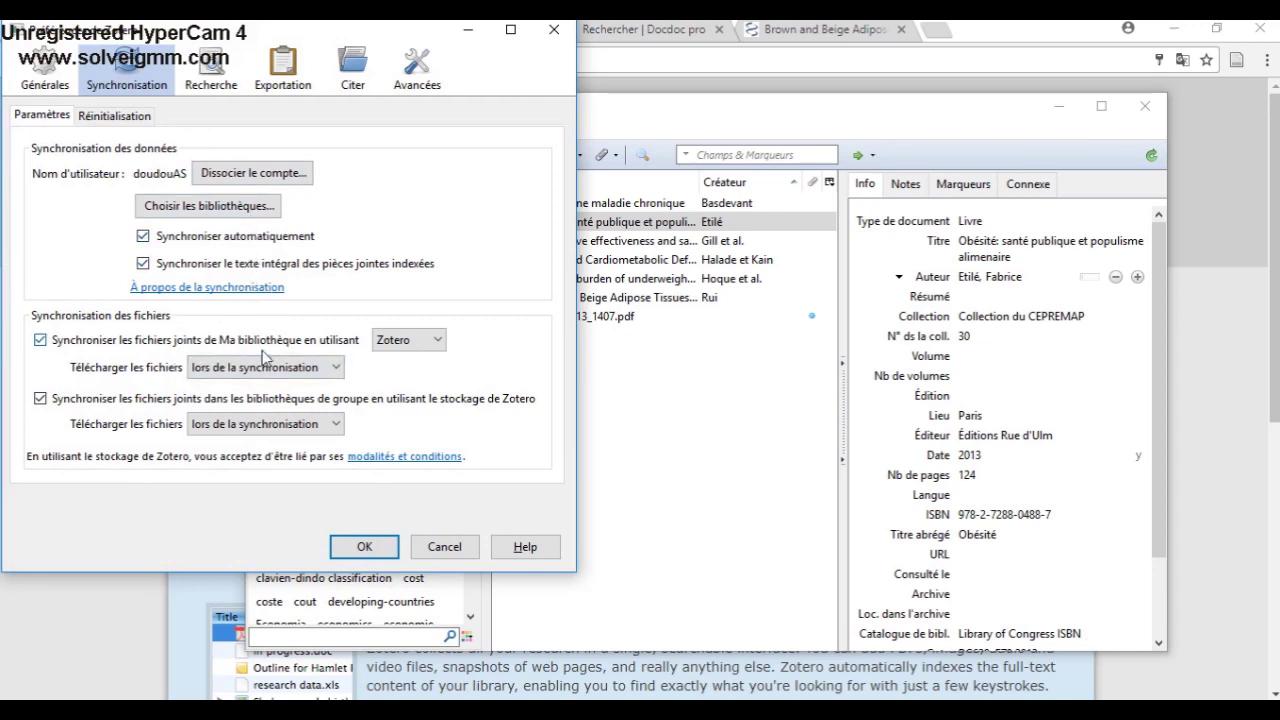
{"action": "left_click", "coordinate": [366, 547]}
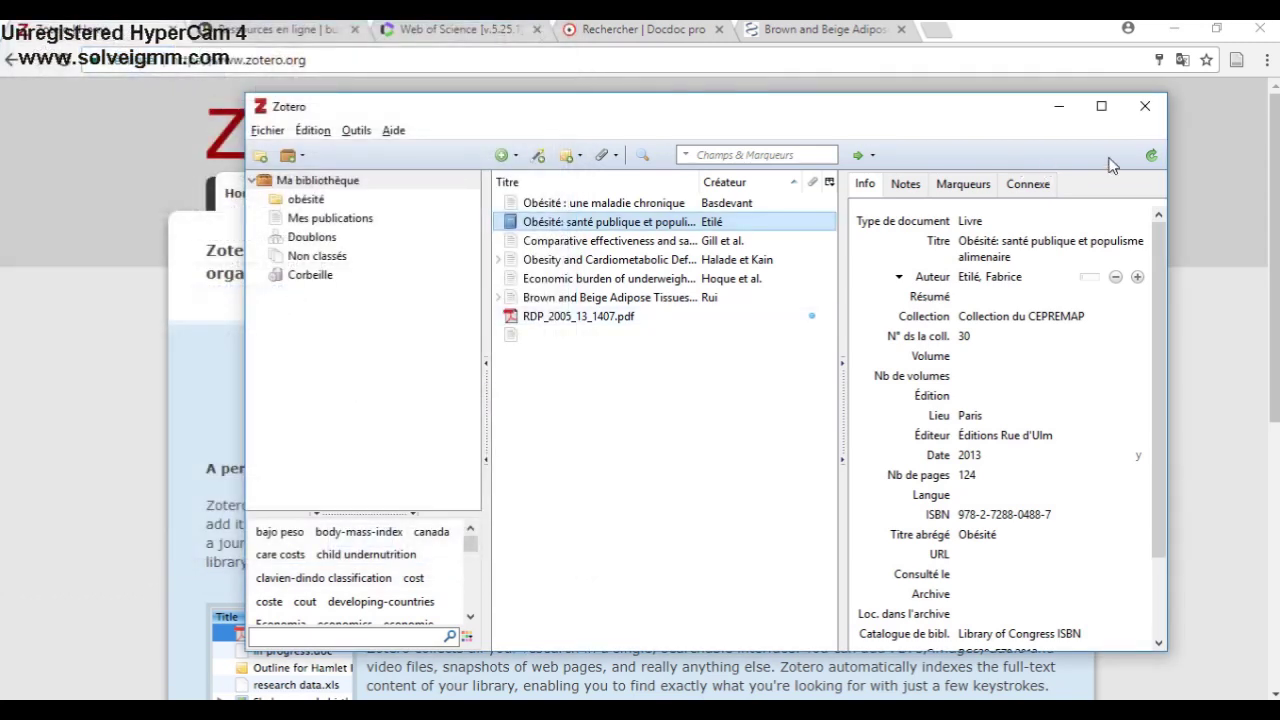
{"action": "left_click", "coordinate": [1149, 157]}
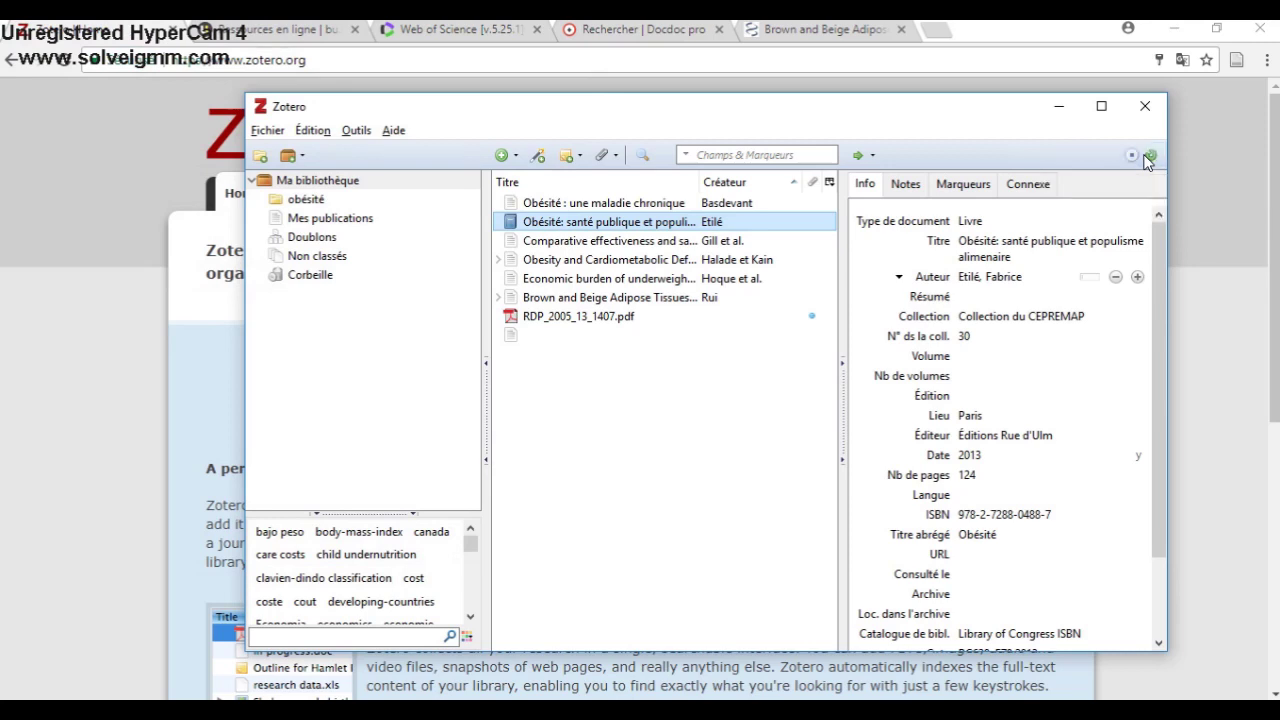